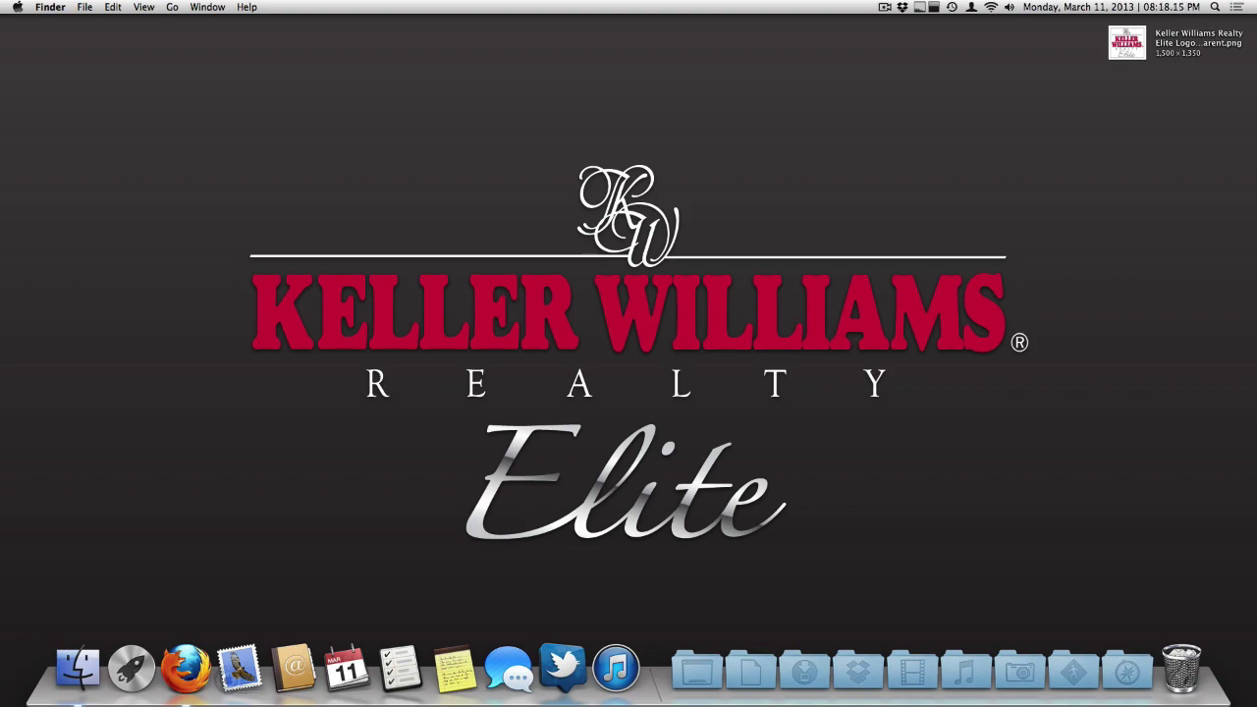
Switch from the Finder desktop to the Firefox space showing the myKW intranet.
key(ctrl+Up)
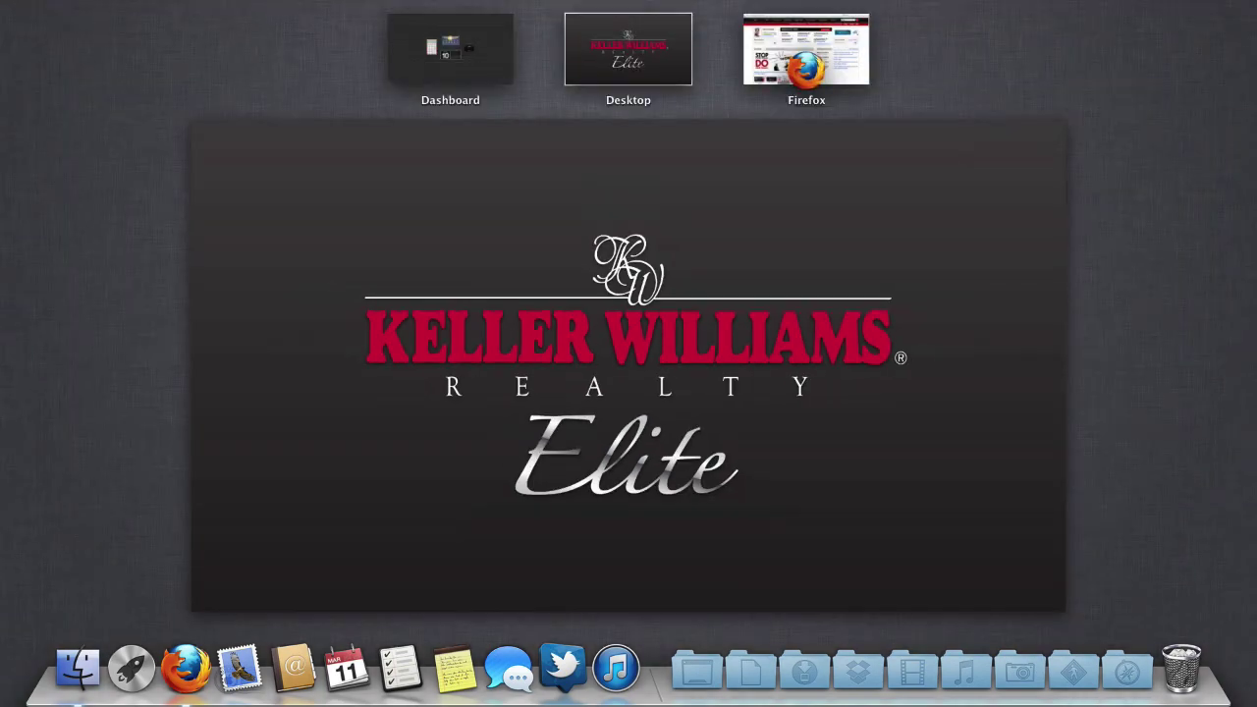
click(805, 61)
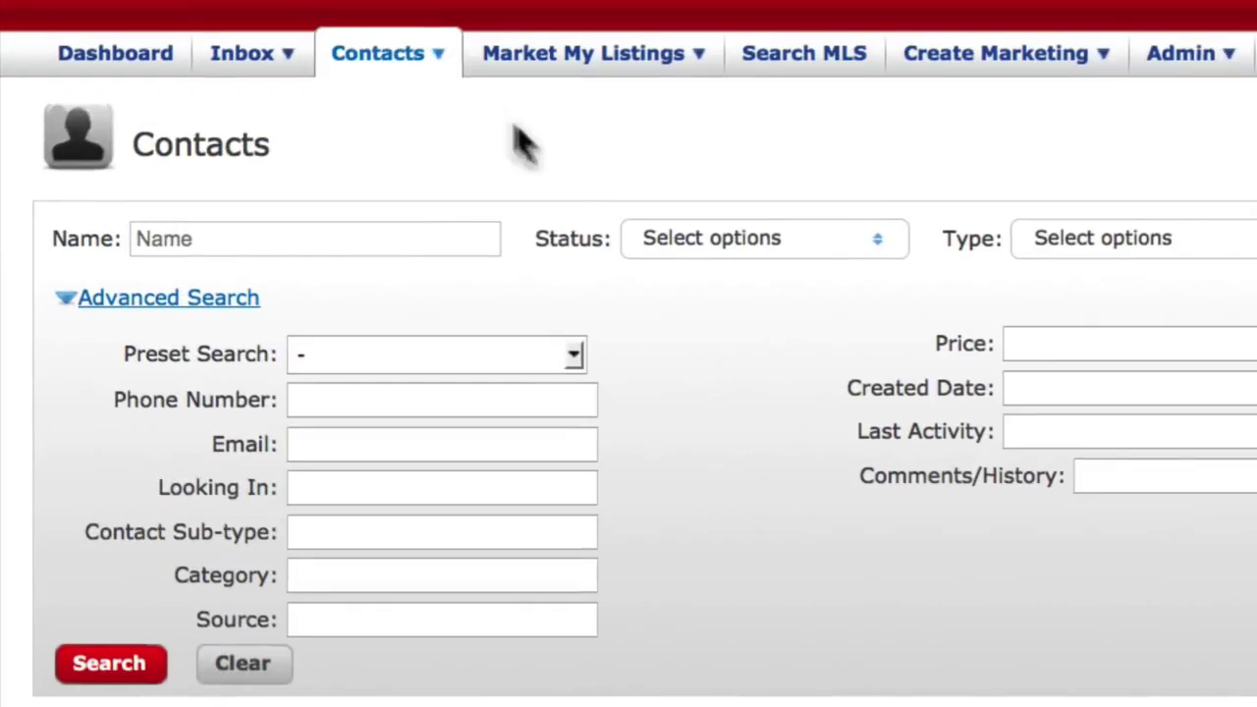
Open eEdge's Contacts dropdown to reach the import/export contacts page.
click(365, 59)
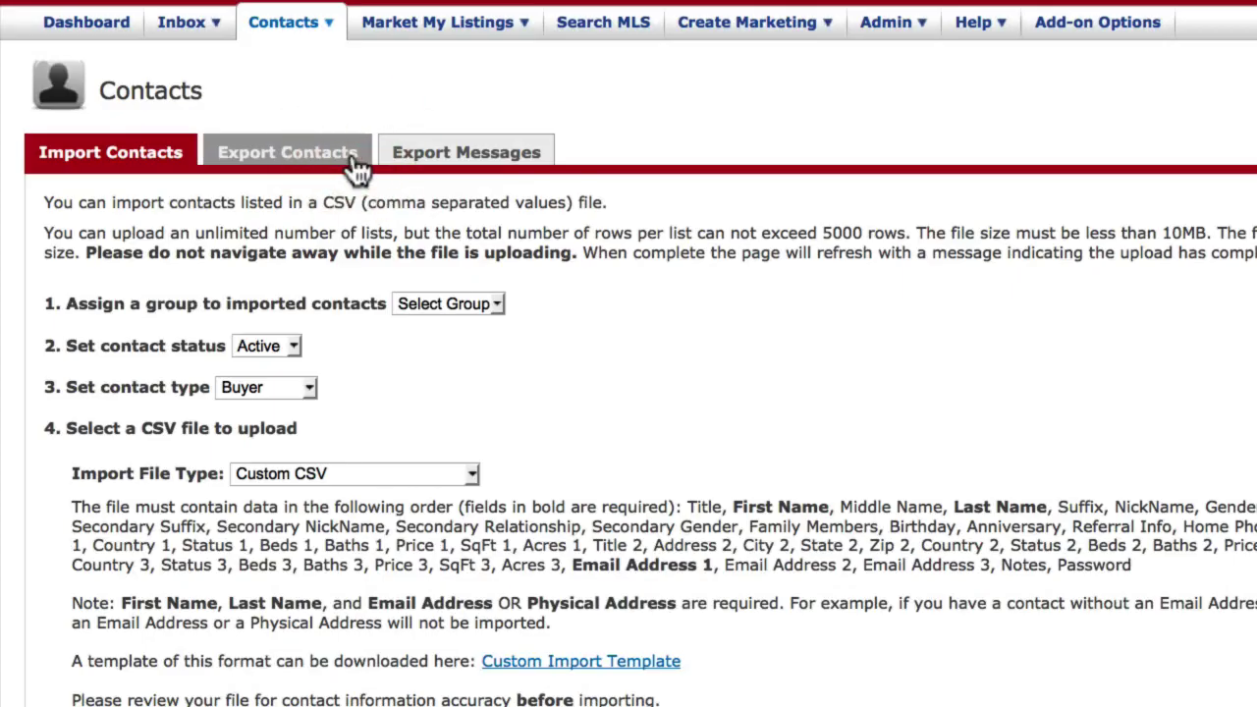
On the Export Contacts page, tick contact groups A through H.
click(352, 157)
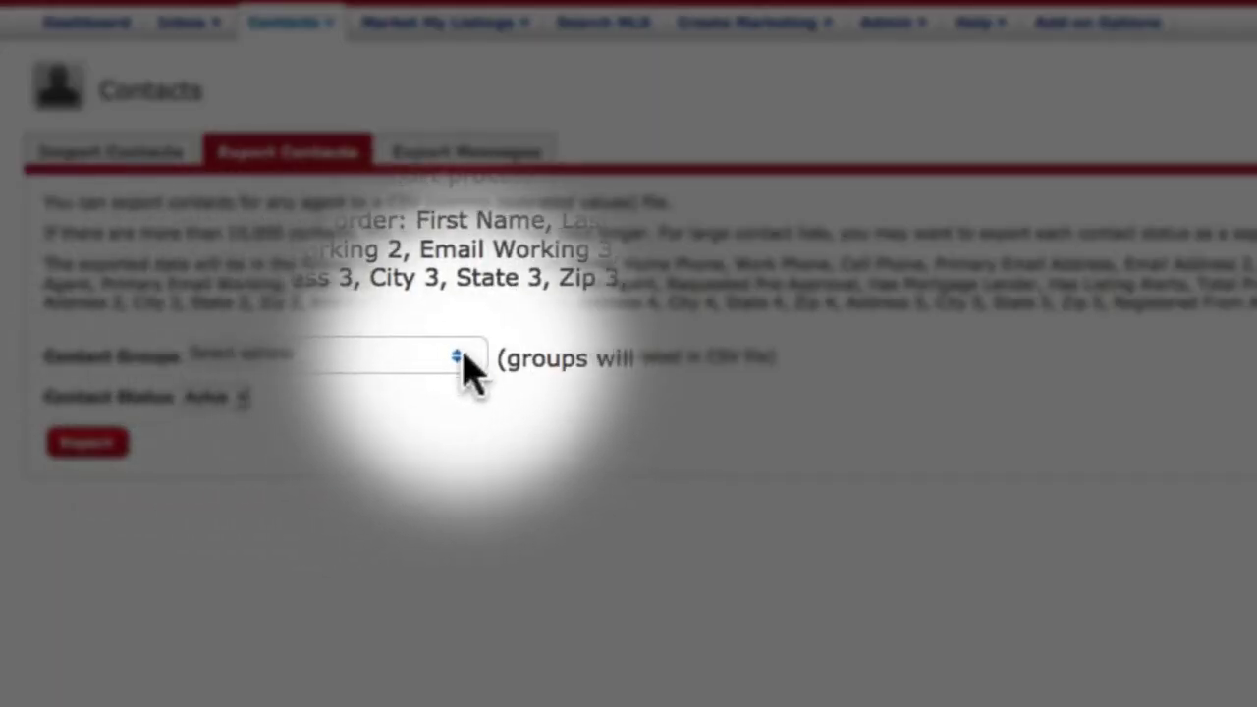
click(458, 356)
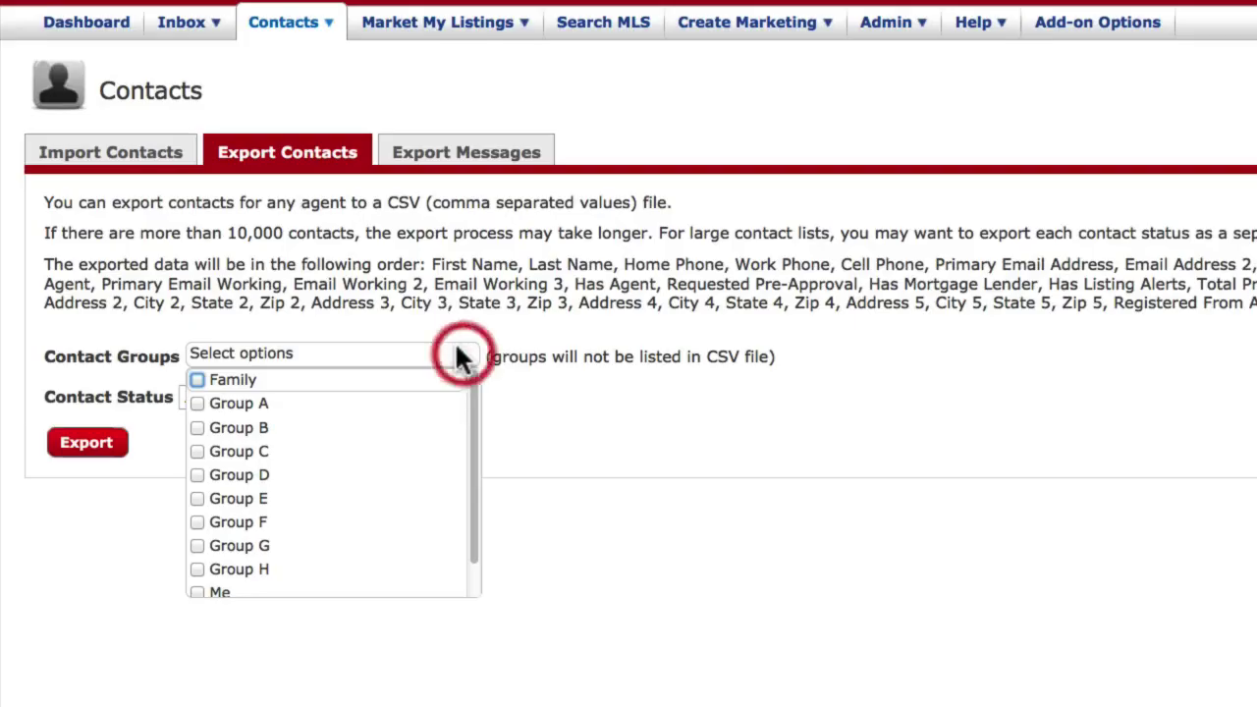
click(197, 404)
click(197, 428)
click(196, 450)
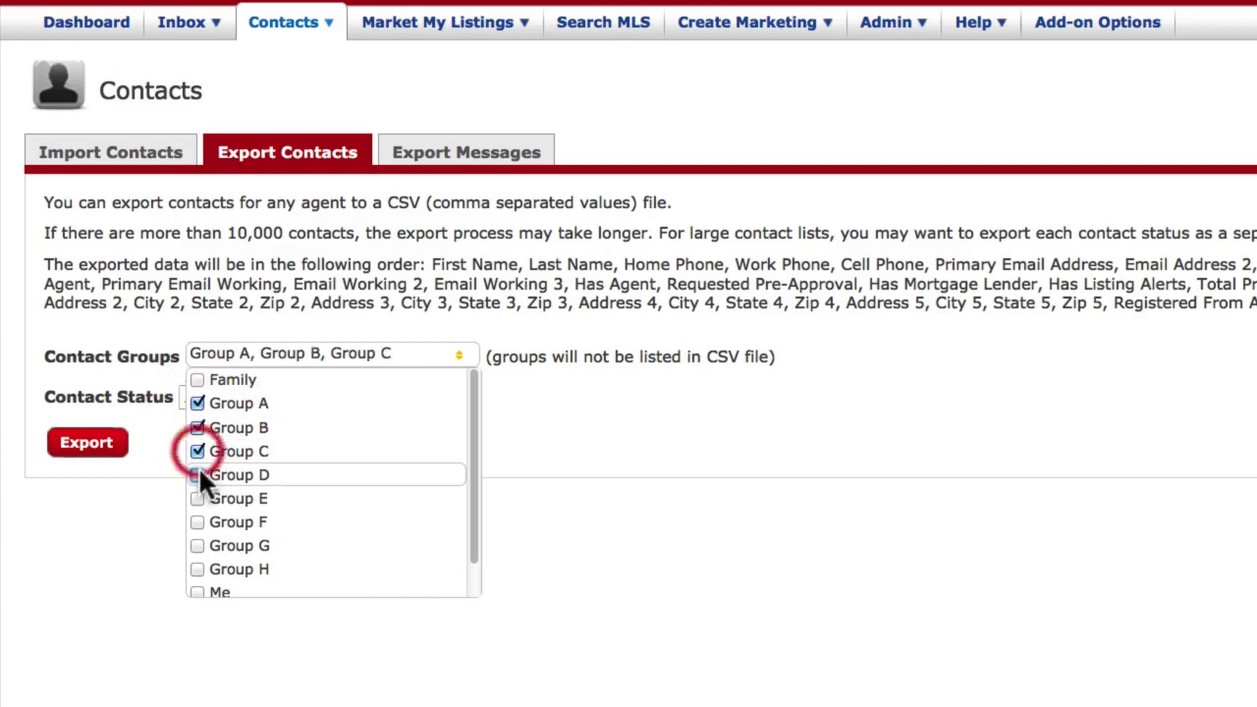
click(198, 474)
click(197, 498)
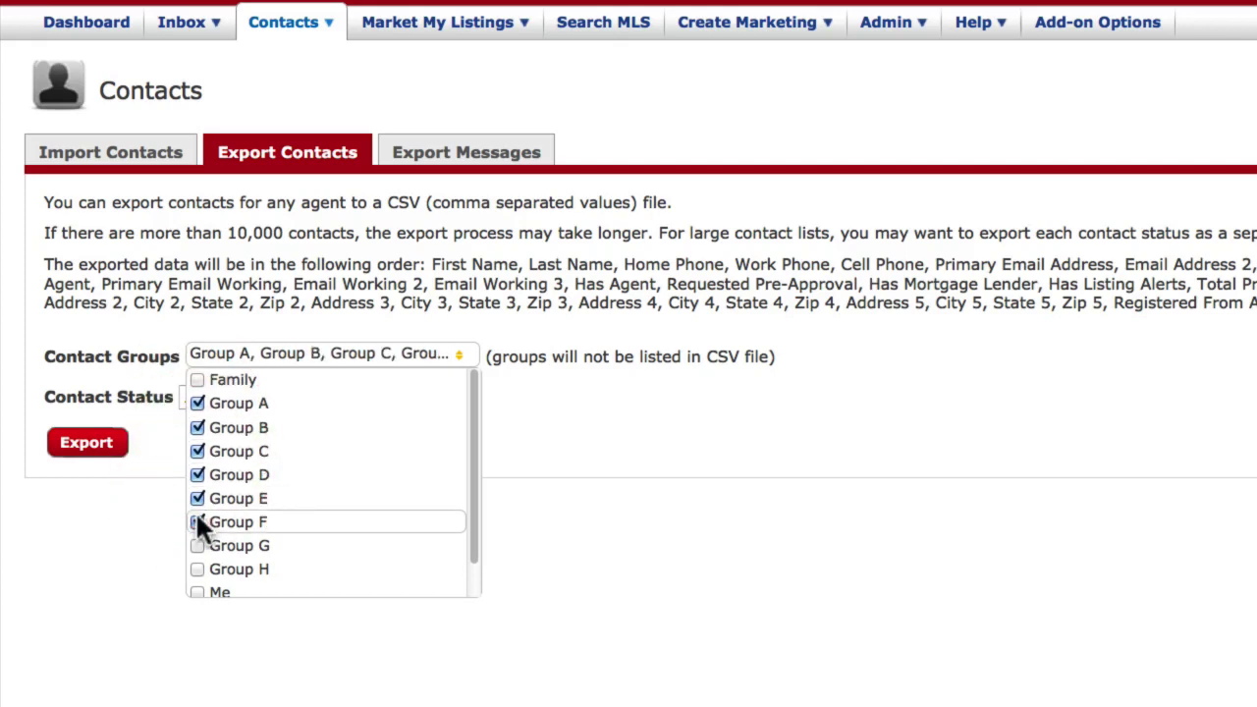
click(196, 546)
click(196, 570)
Export the selected contacts and save prospectexport-allagents-active.csv.
click(147, 582)
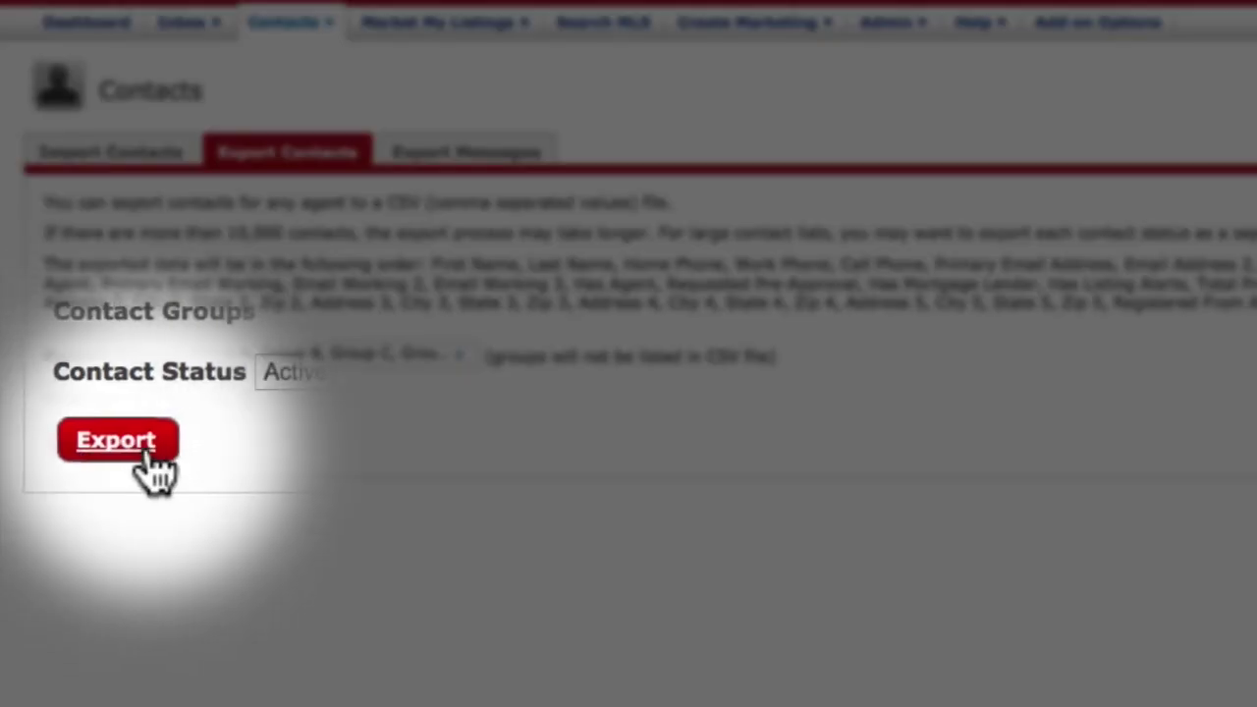
click(147, 452)
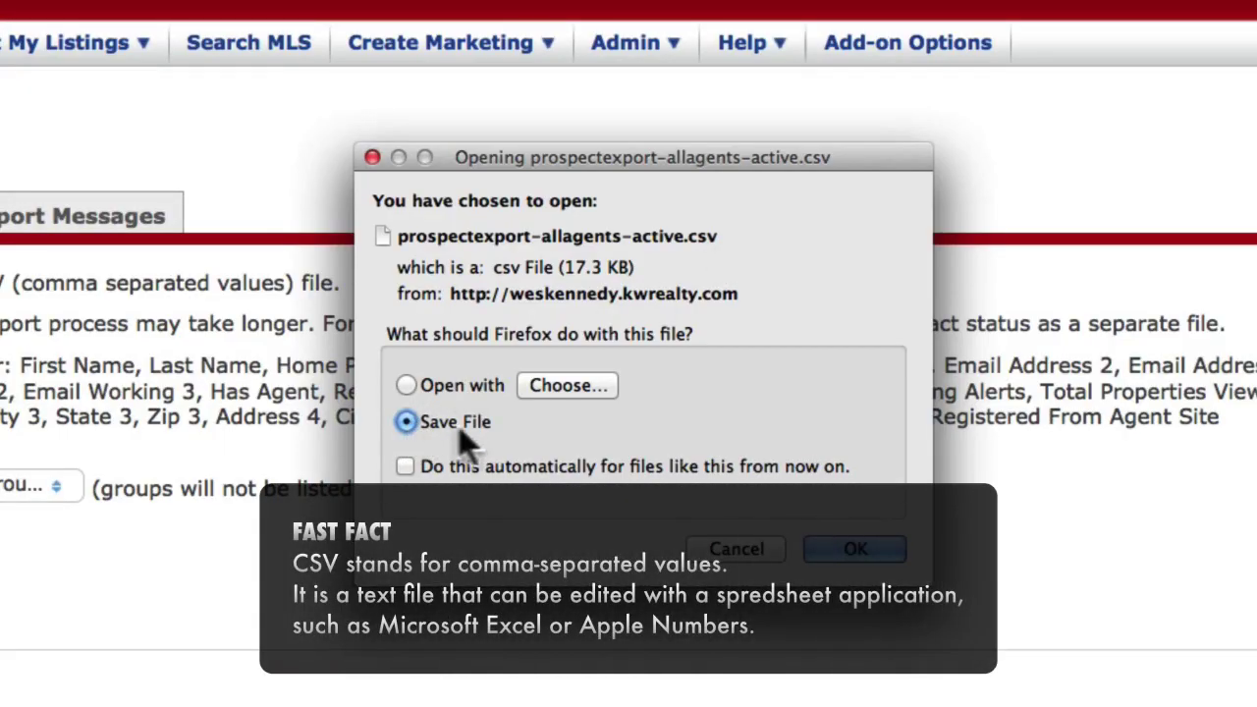
click(867, 552)
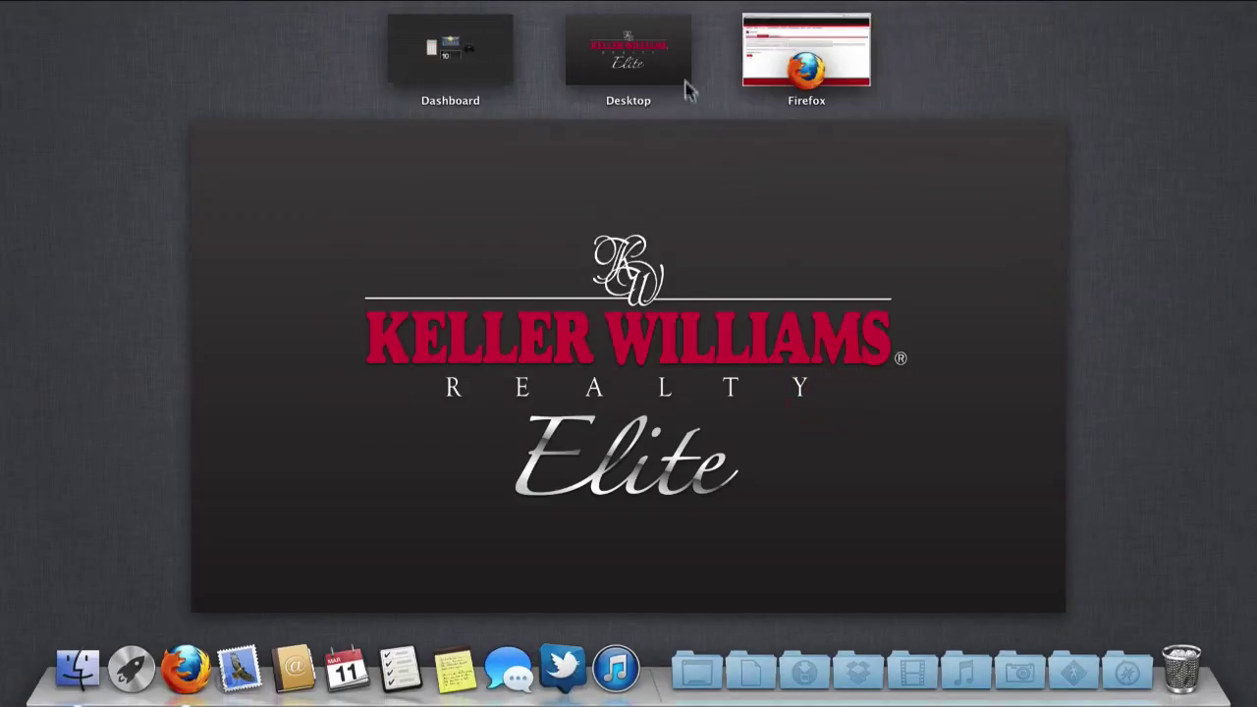
Quick Look the exported CSV on the desktop, then return to the Firefox space.
click(685, 79)
click(1132, 45)
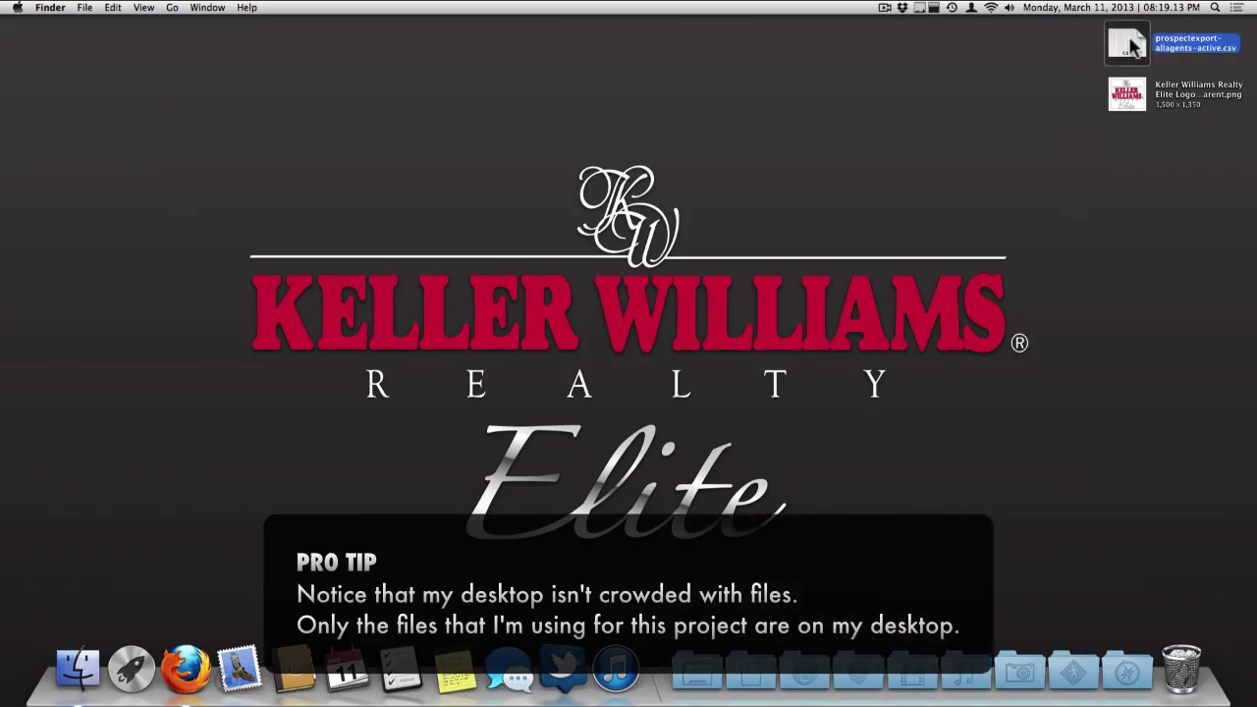
key(space)
scroll(1126, 112, down, 10)
scroll(1128, 113, up, 10)
key(space)
key(ctrl+Up)
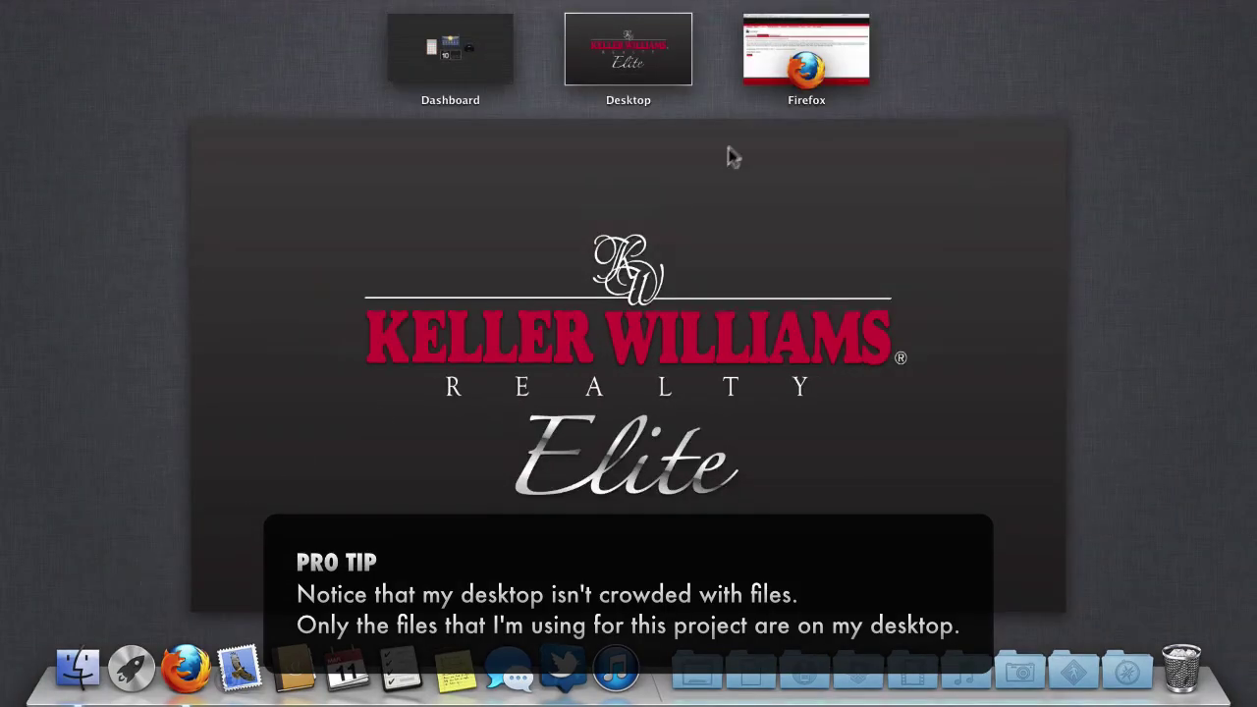
click(786, 79)
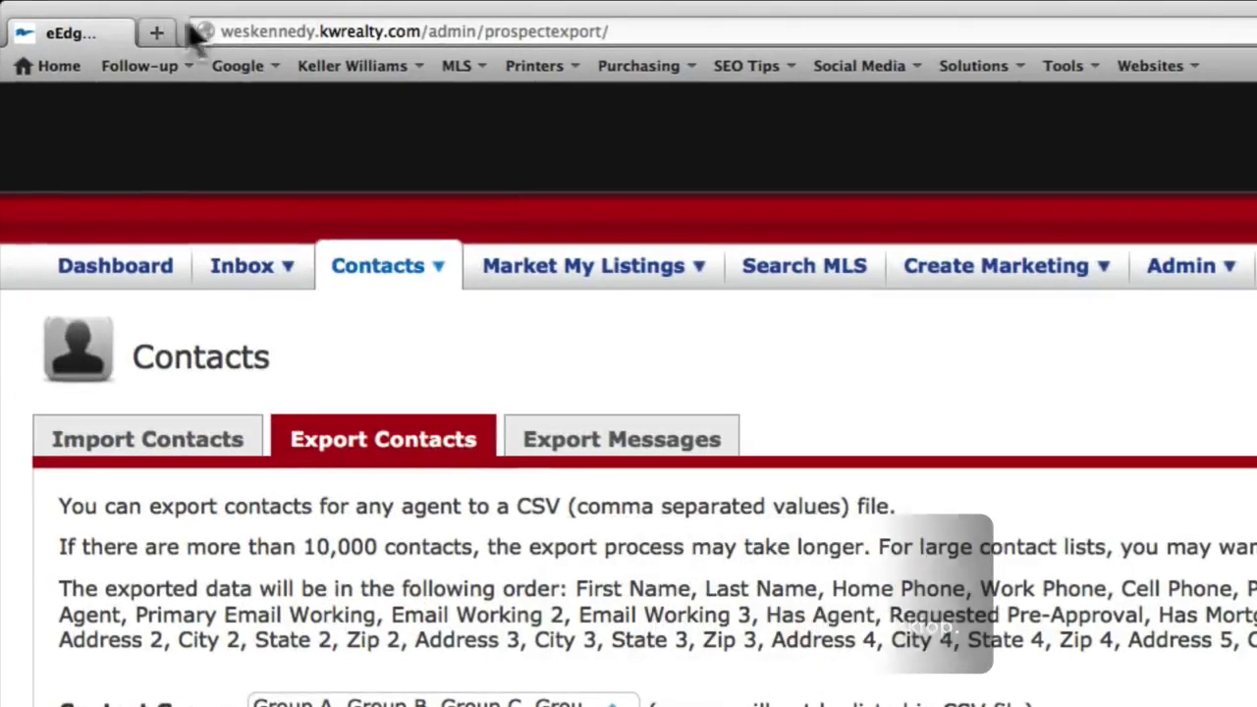
Load avery.com in the browser.
click(583, 31)
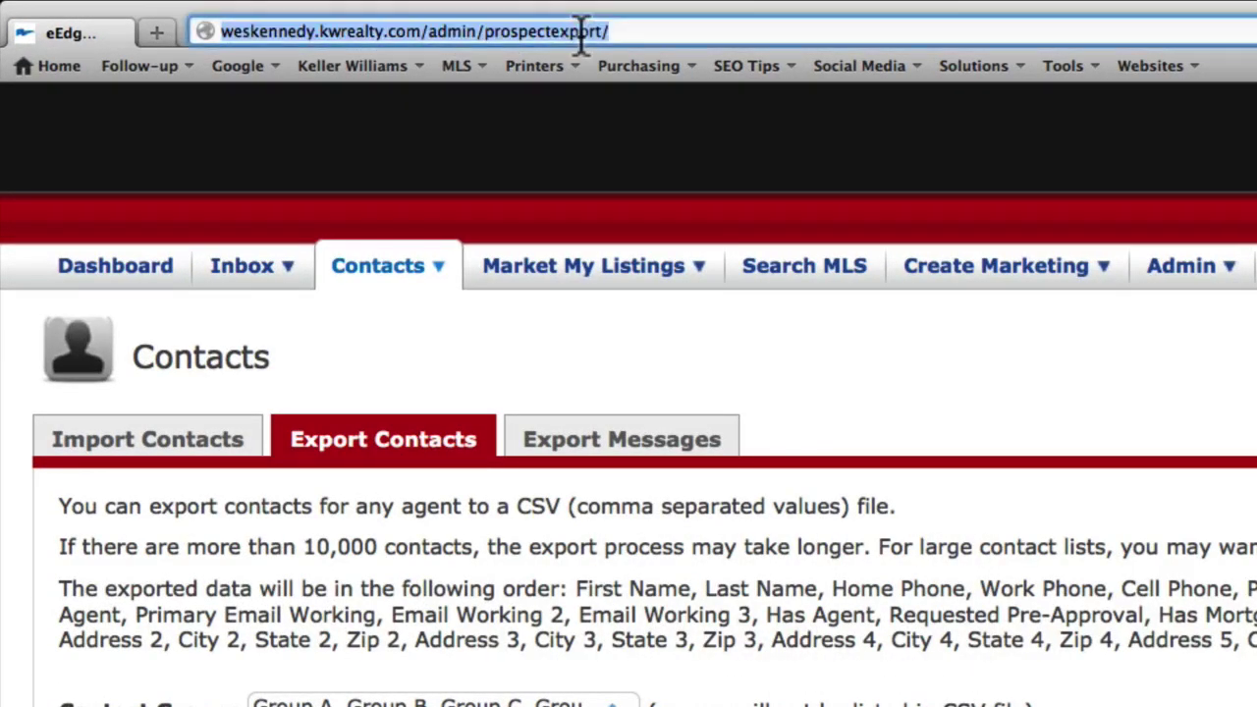
text(avery.)
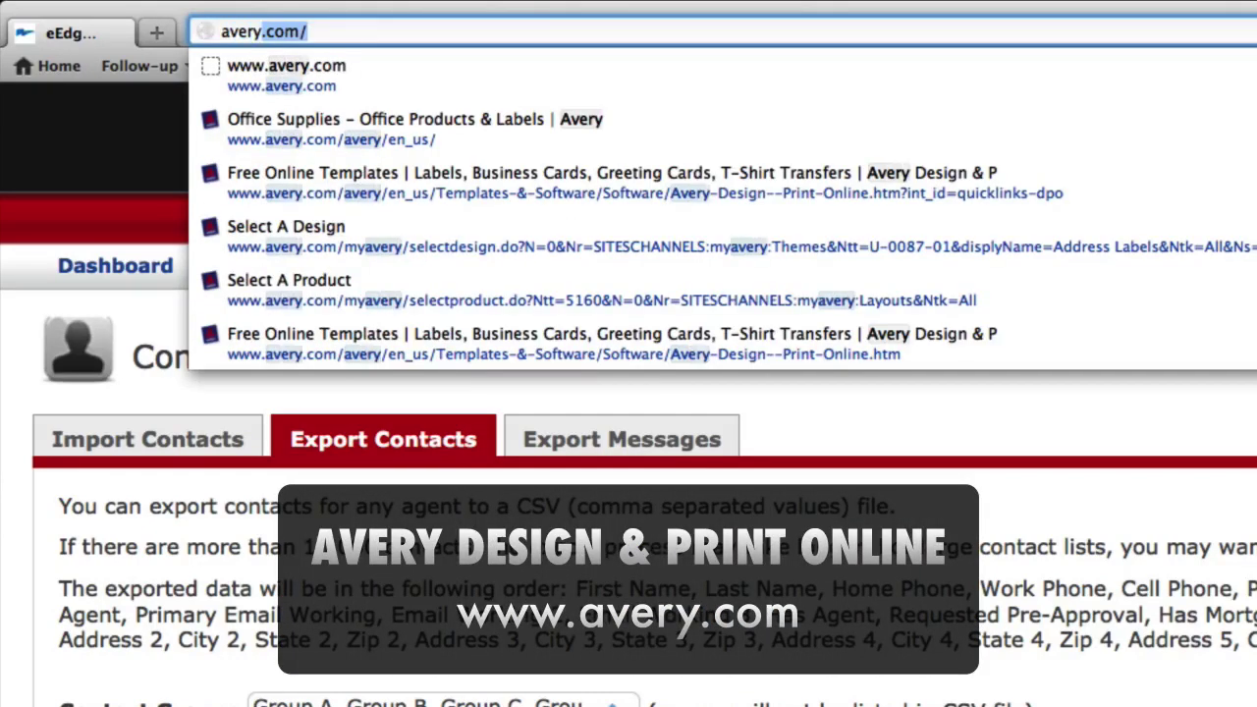
text(com)
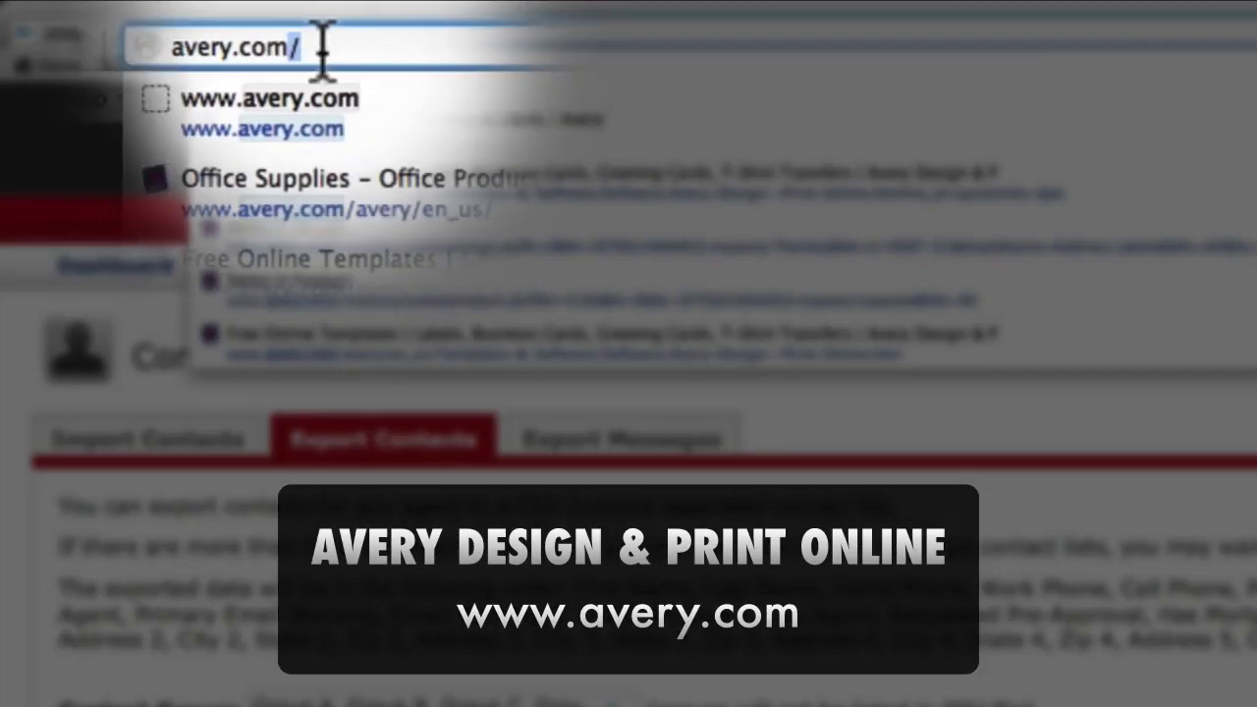
key(Return)
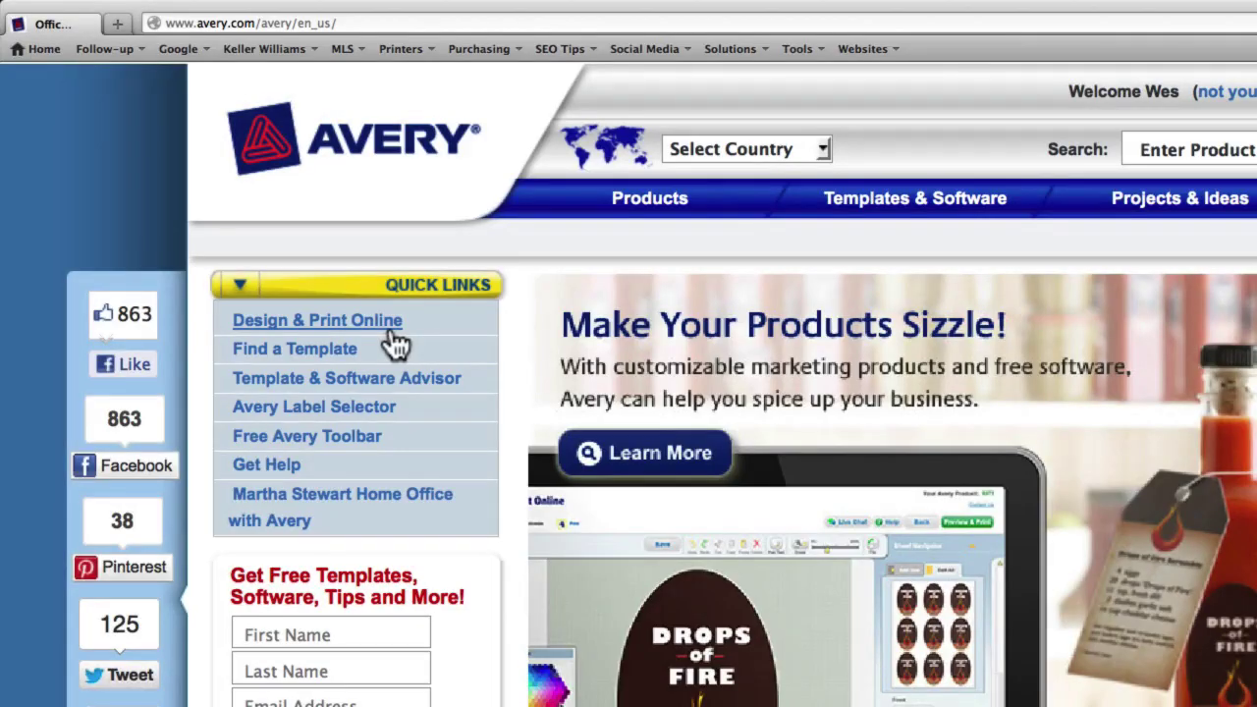
In Design & Print Online, search for product number 5160.
click(391, 334)
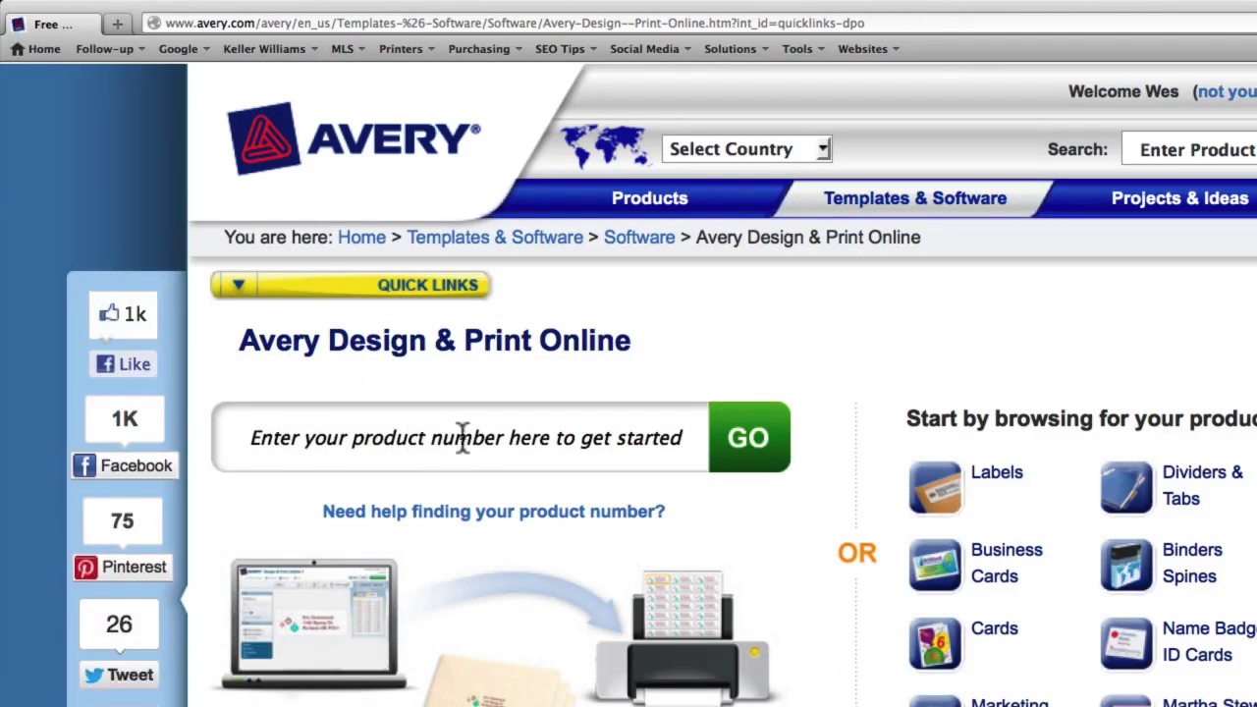
click(502, 439)
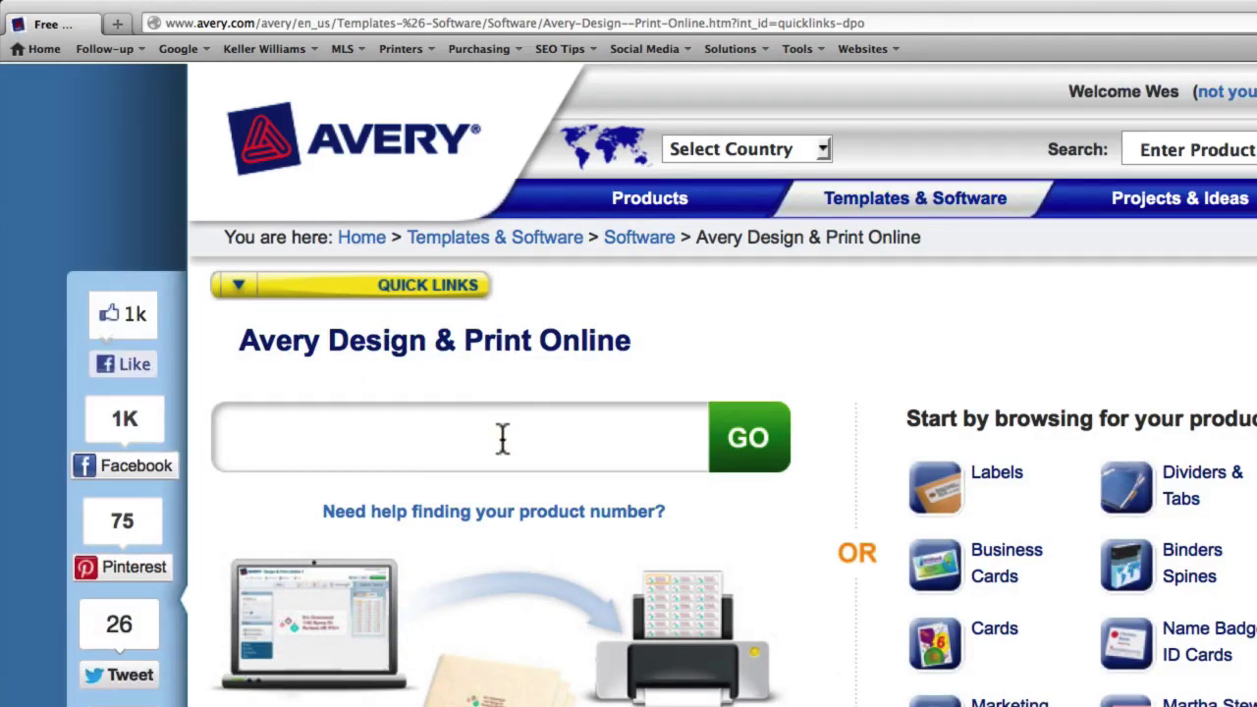
text(5160)
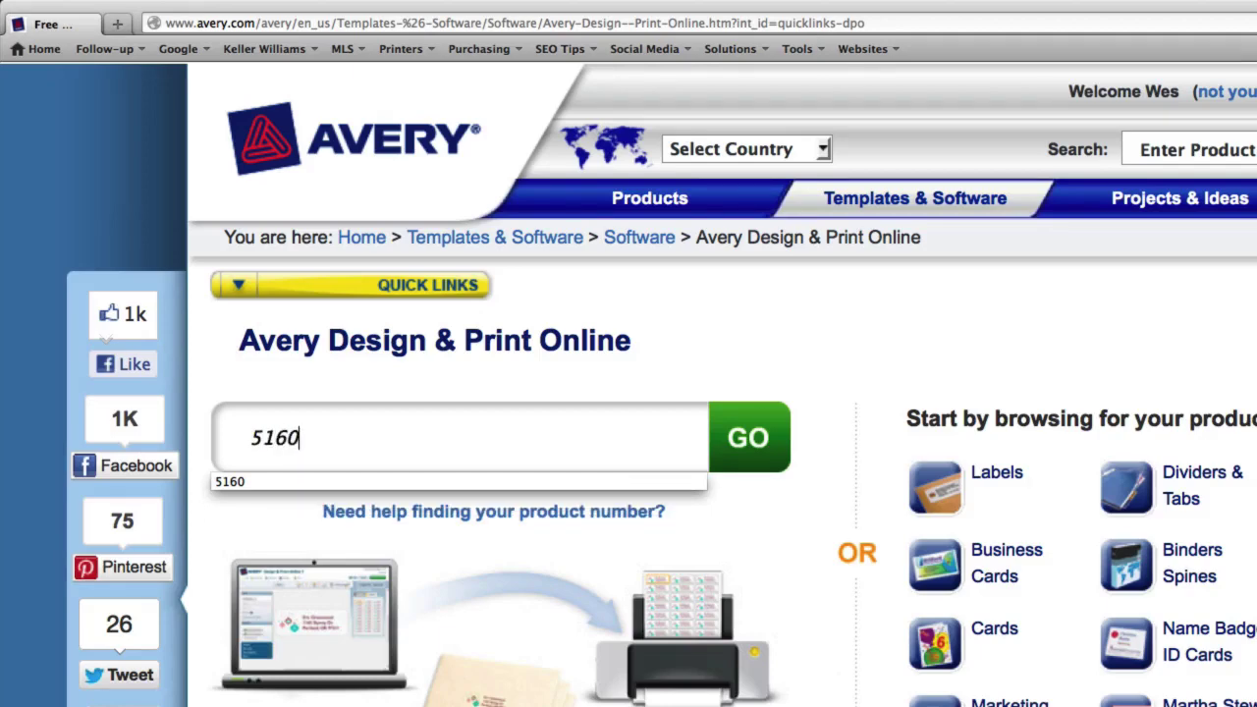
click(765, 459)
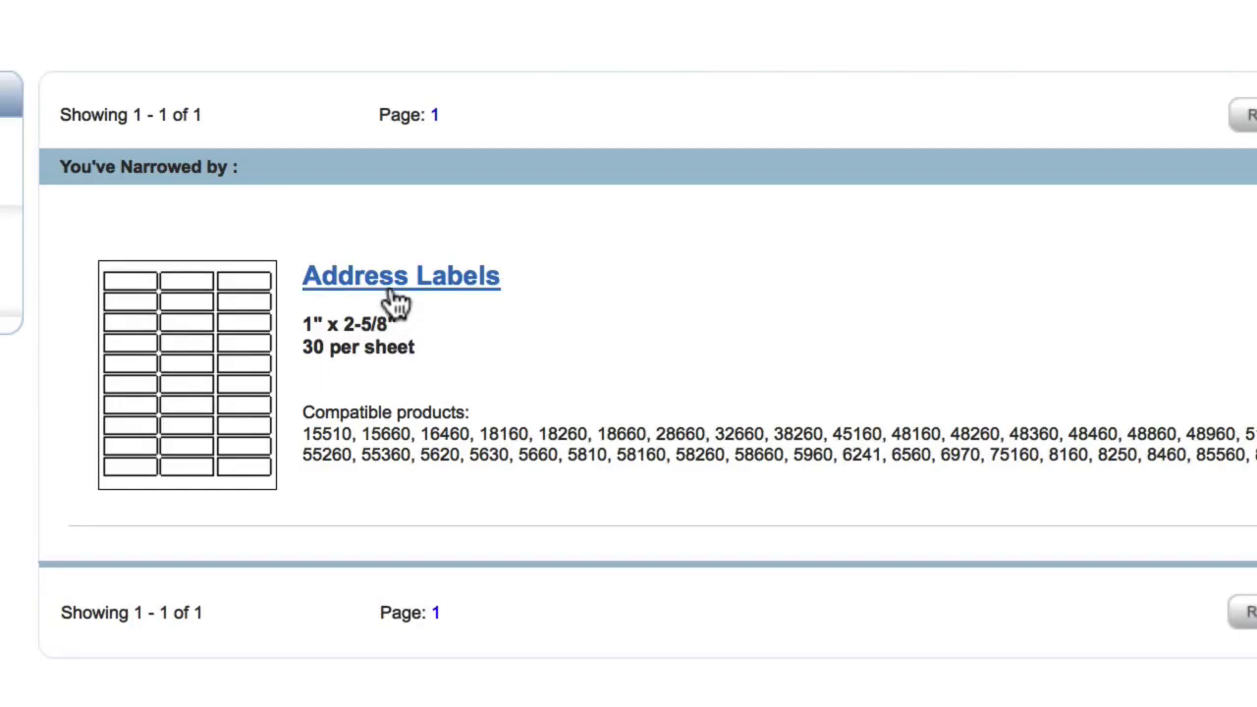
Open the 5160 Address Labels design choices and browse the designs.
click(395, 283)
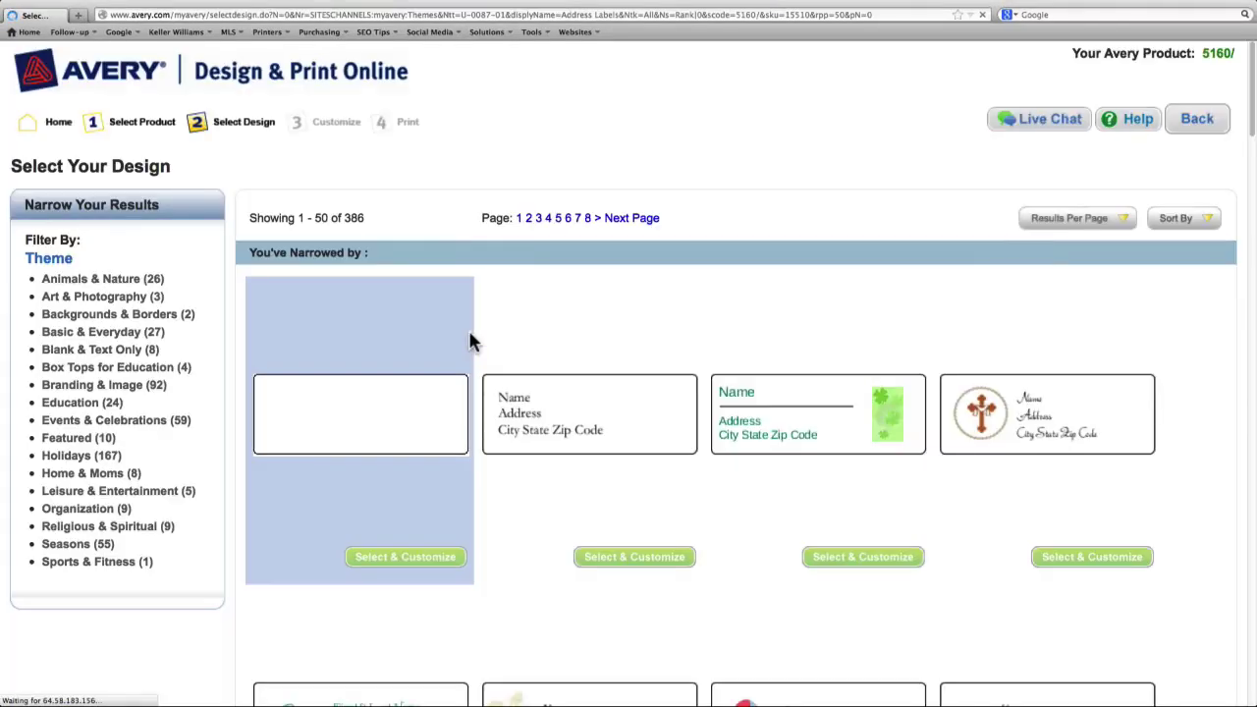
scroll(471, 341, down, 15)
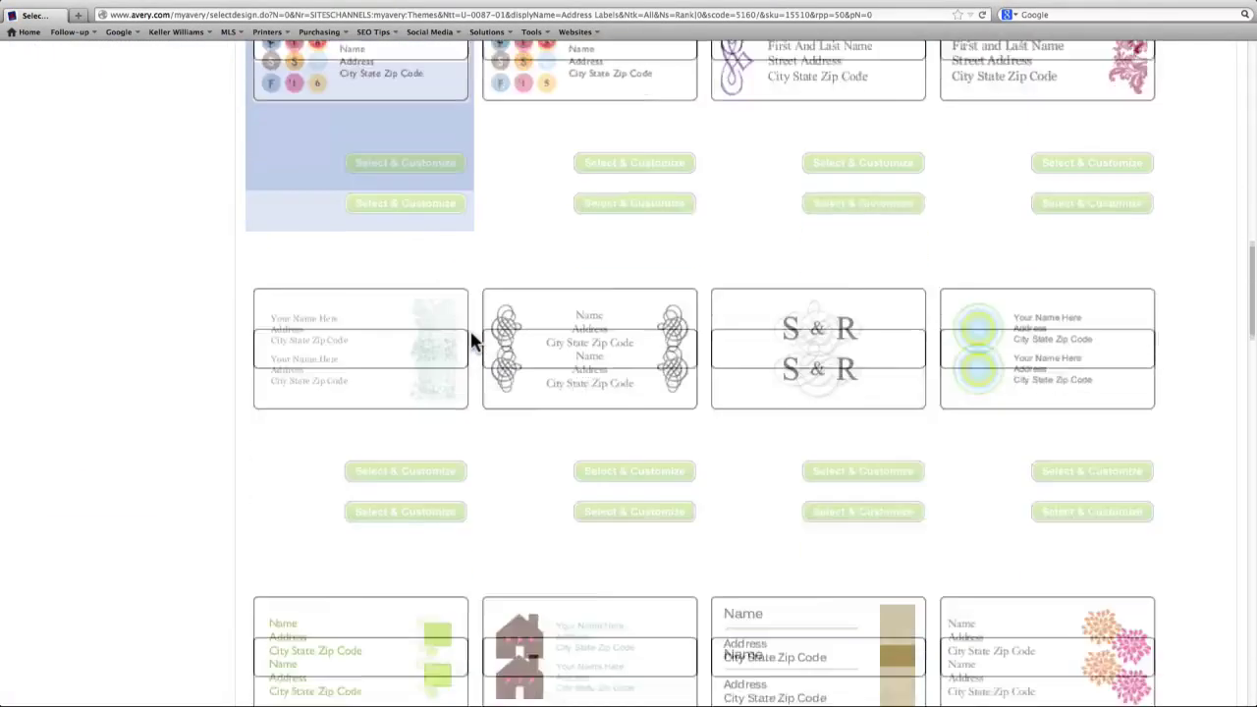
scroll(471, 341, up, 15)
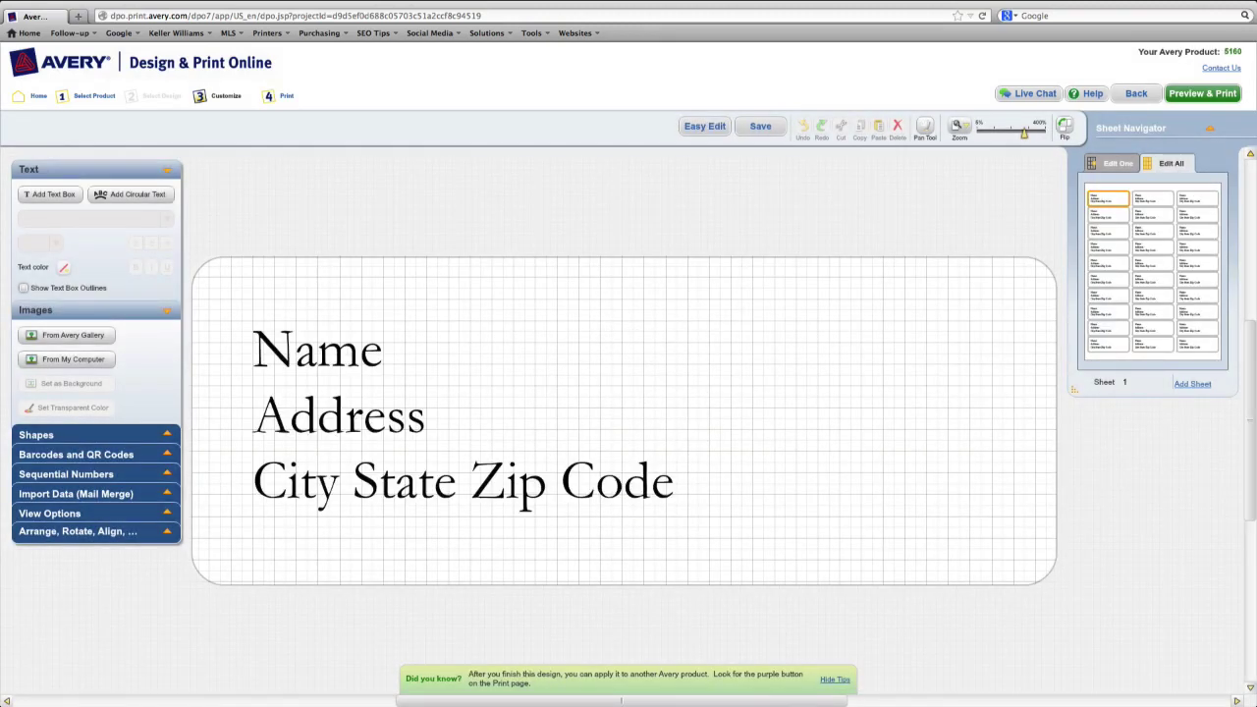
Start a mail merge on the label text and load prospectexport-allagents-active.csv from the Desktop.
click(308, 351)
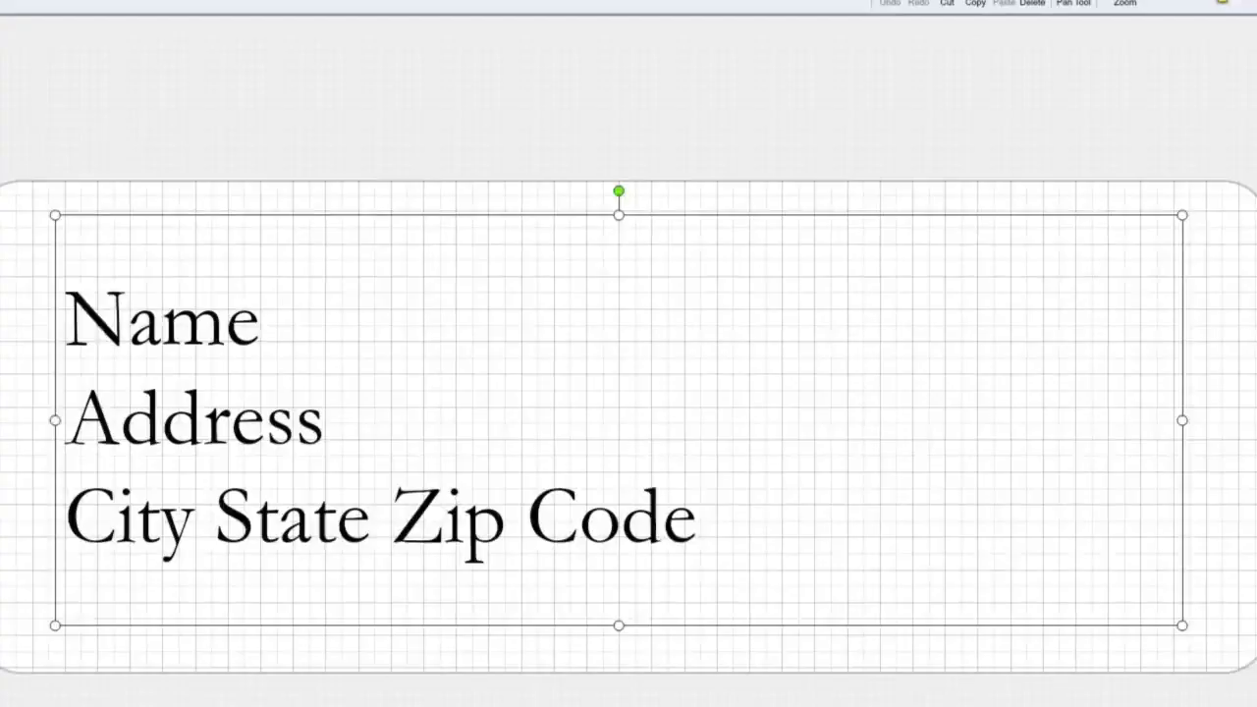
click(173, 360)
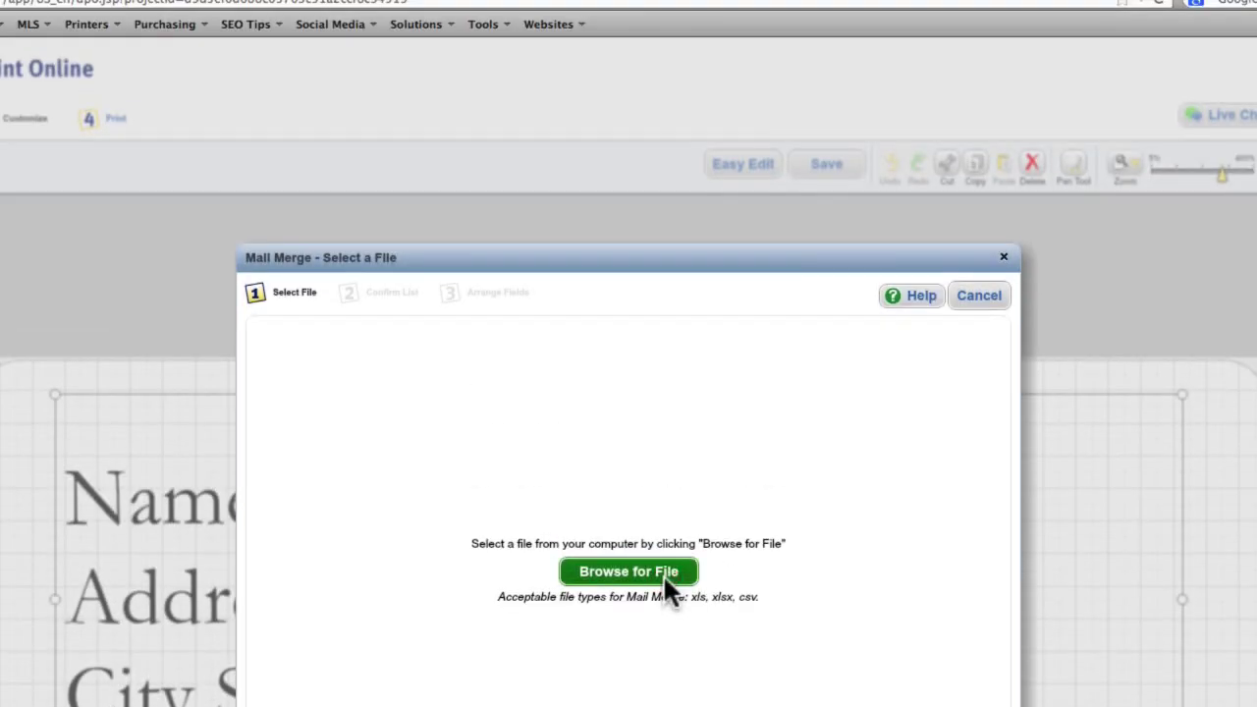
click(663, 574)
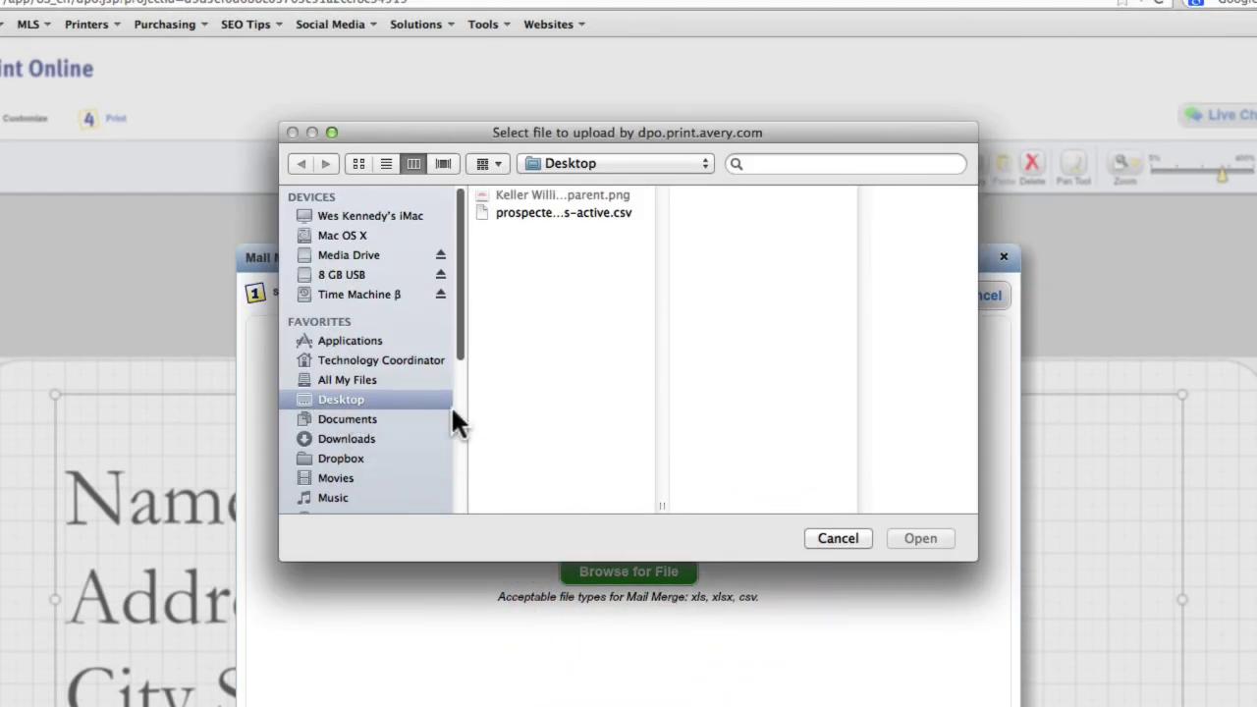
click(526, 212)
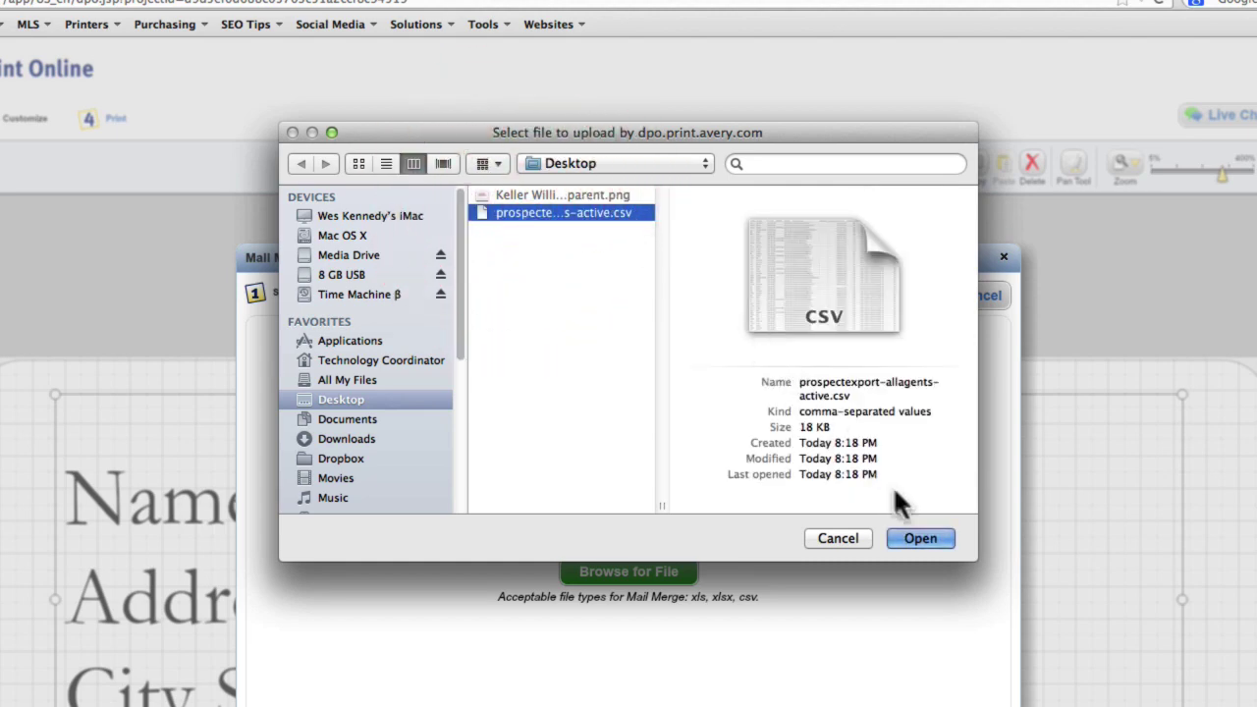
click(934, 538)
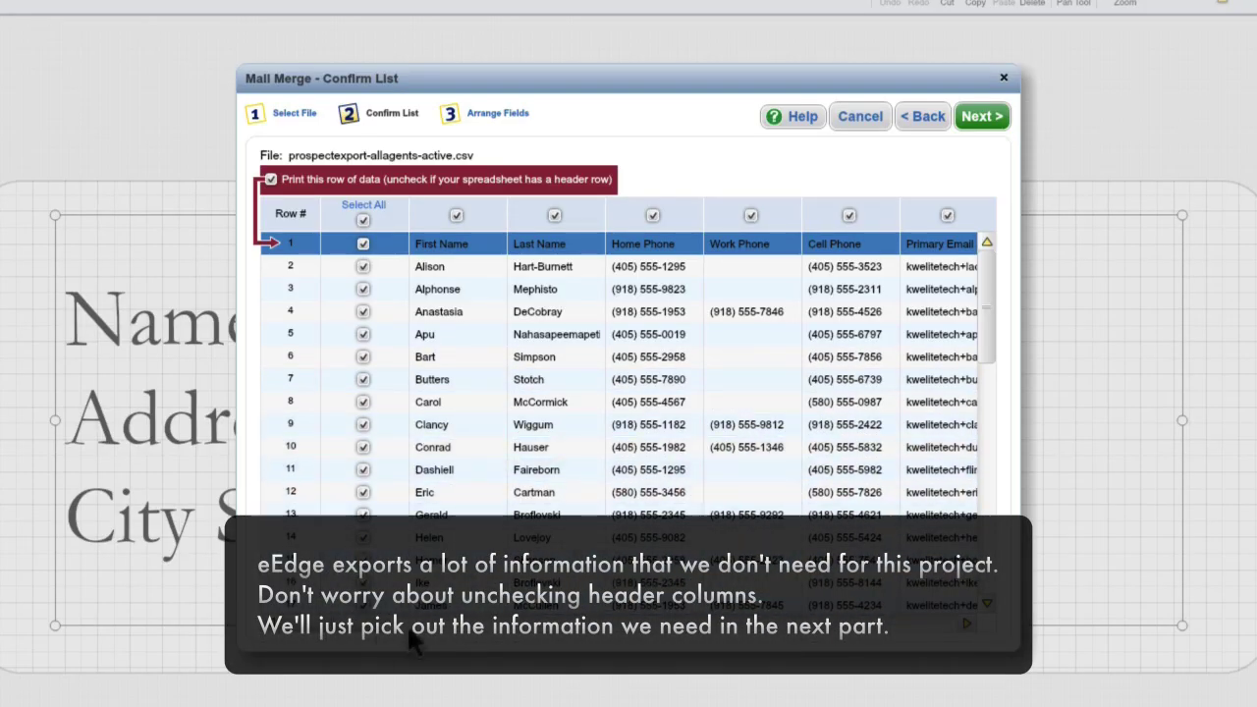
Exclude row 1 from printing and sort the contacts by Last Name.
drag(324, 646, 275, 634)
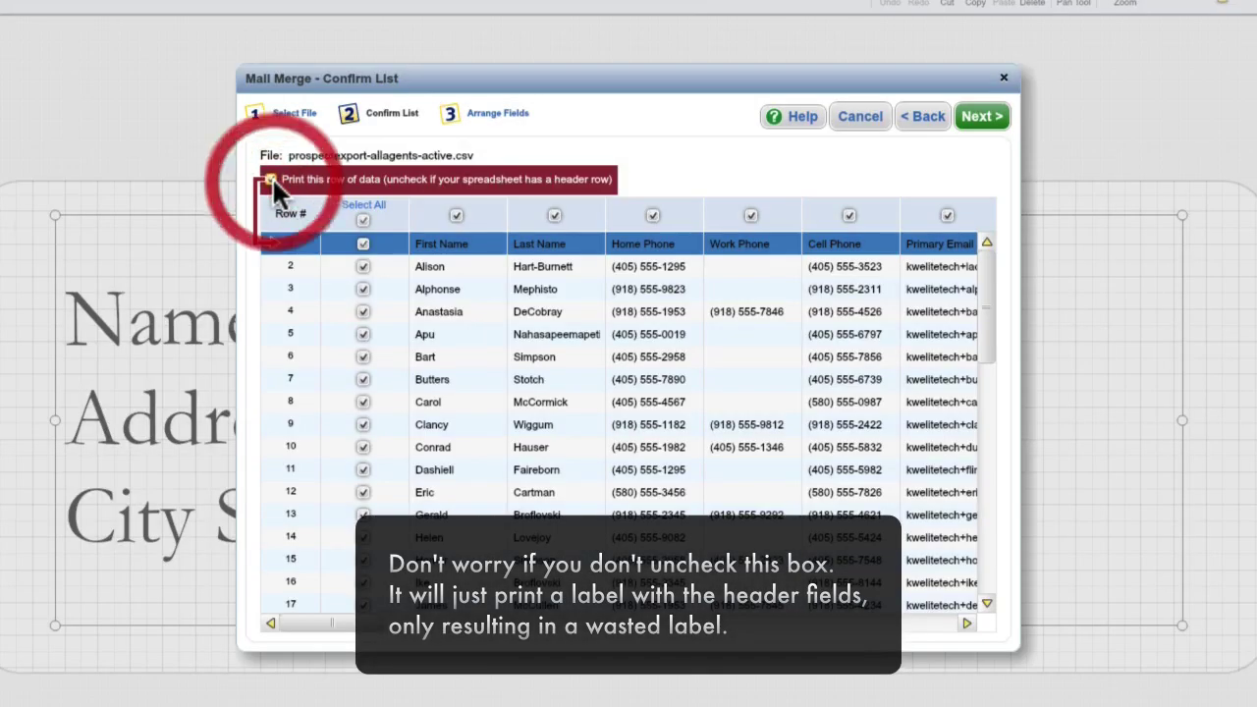
click(270, 179)
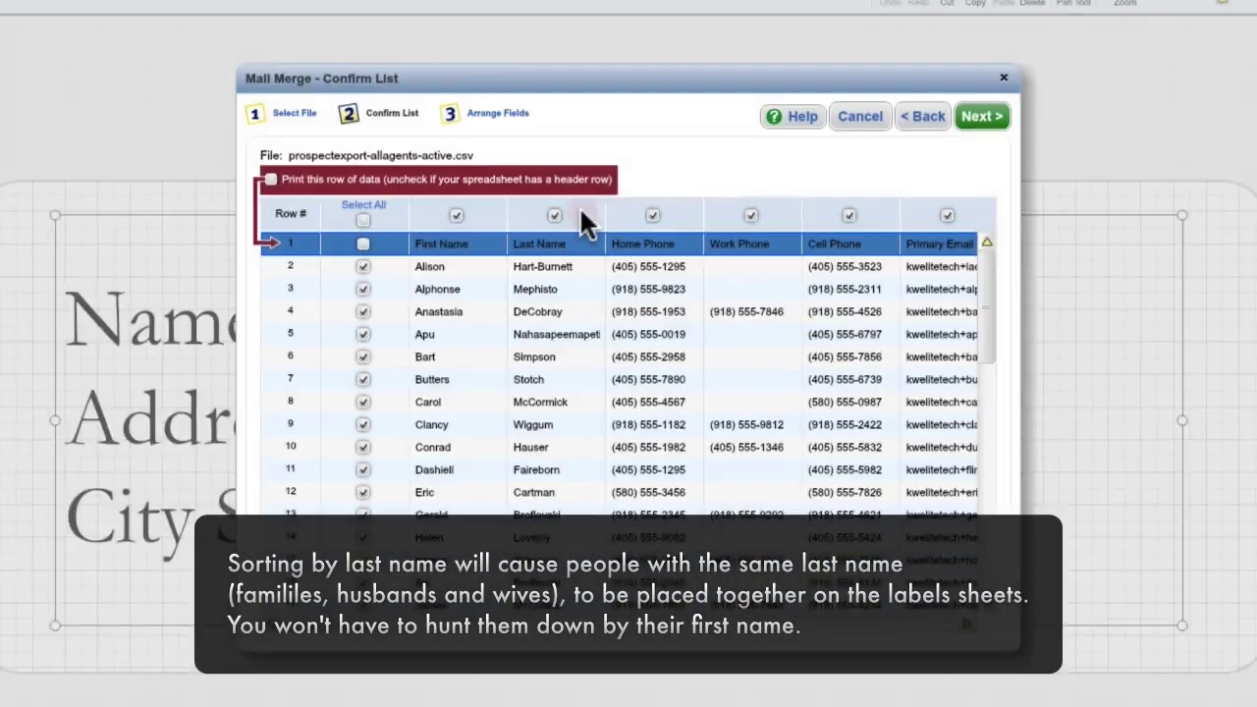
click(580, 214)
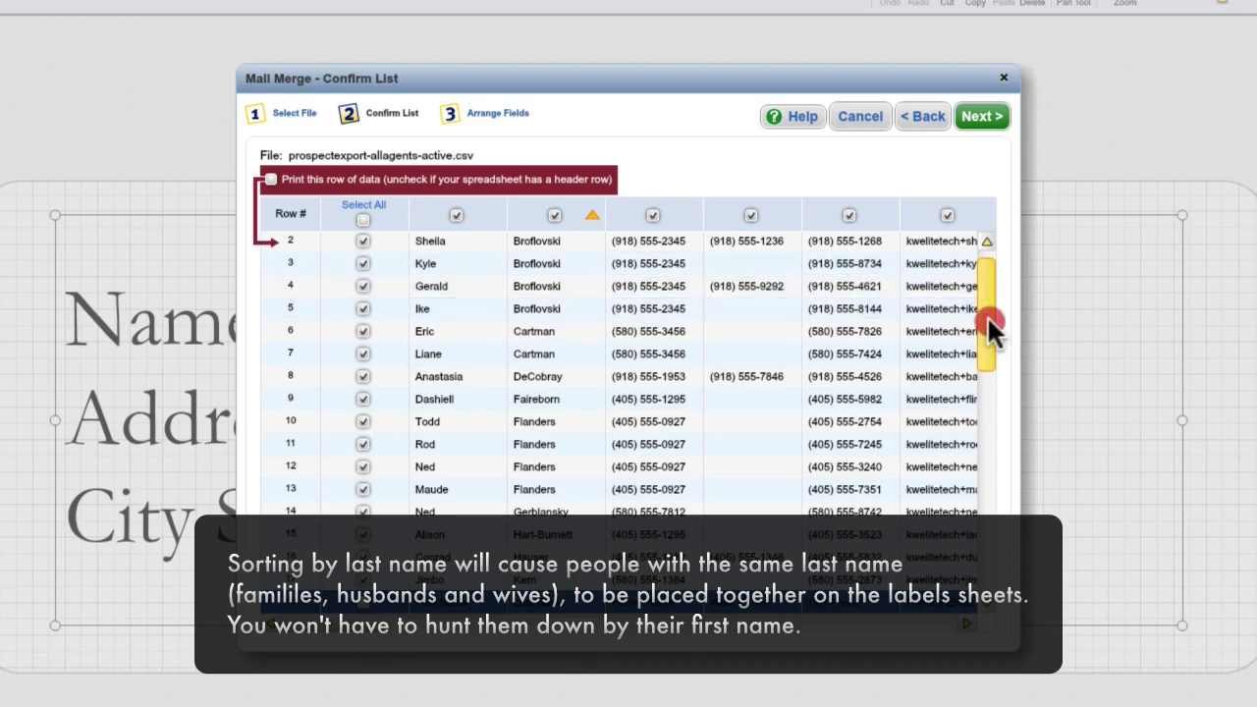
drag(991, 289, 994, 281)
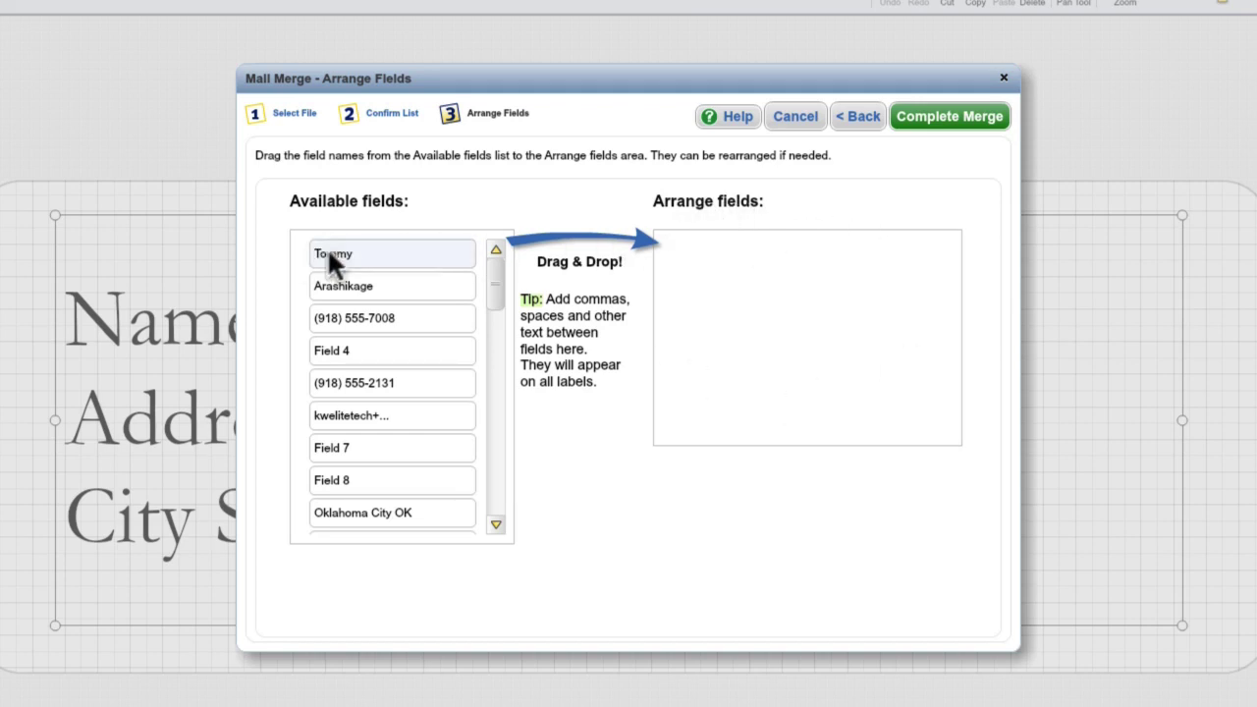
Place the first-name and last-name fields together on the label's first line.
drag(423, 253, 711, 254)
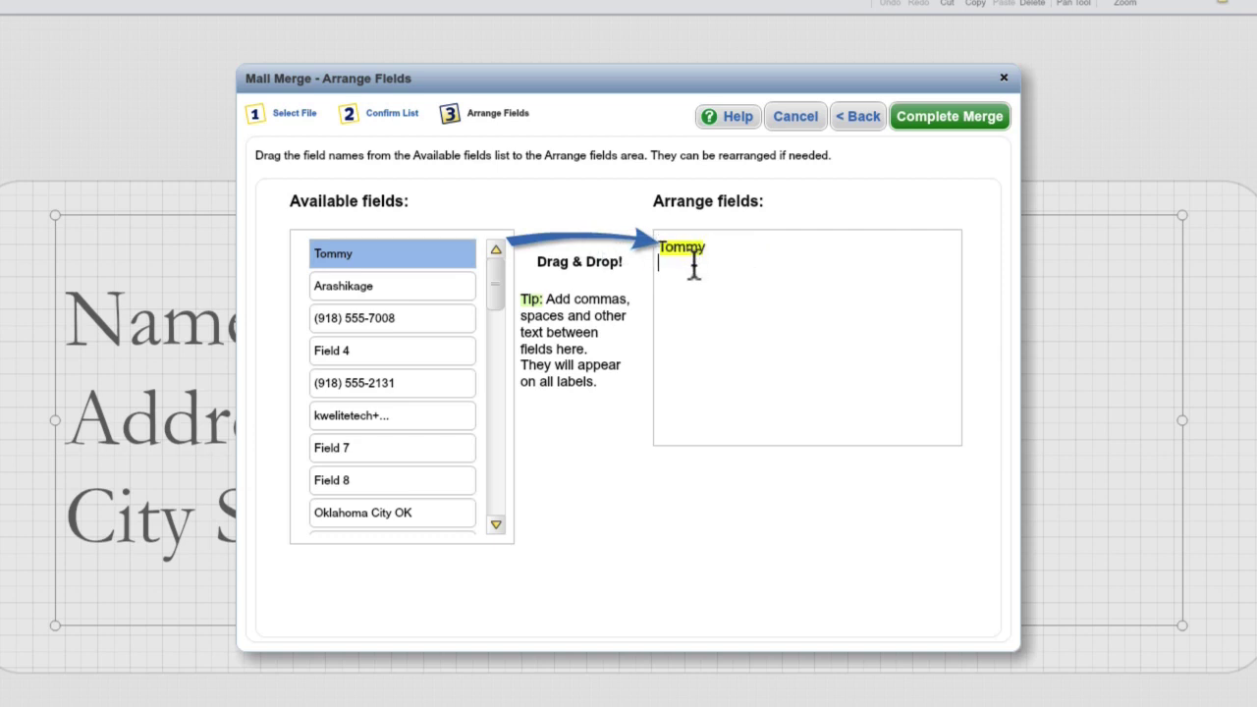
click(744, 245)
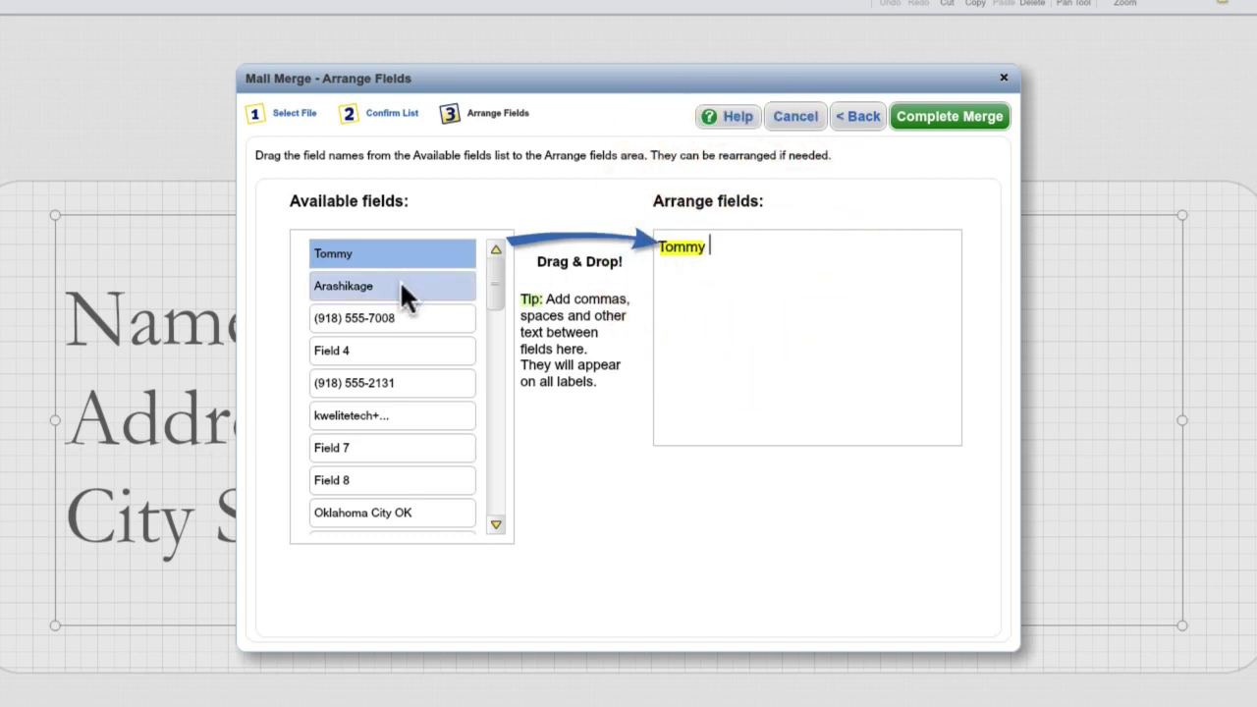
drag(402, 286, 735, 264)
drag(830, 251, 832, 260)
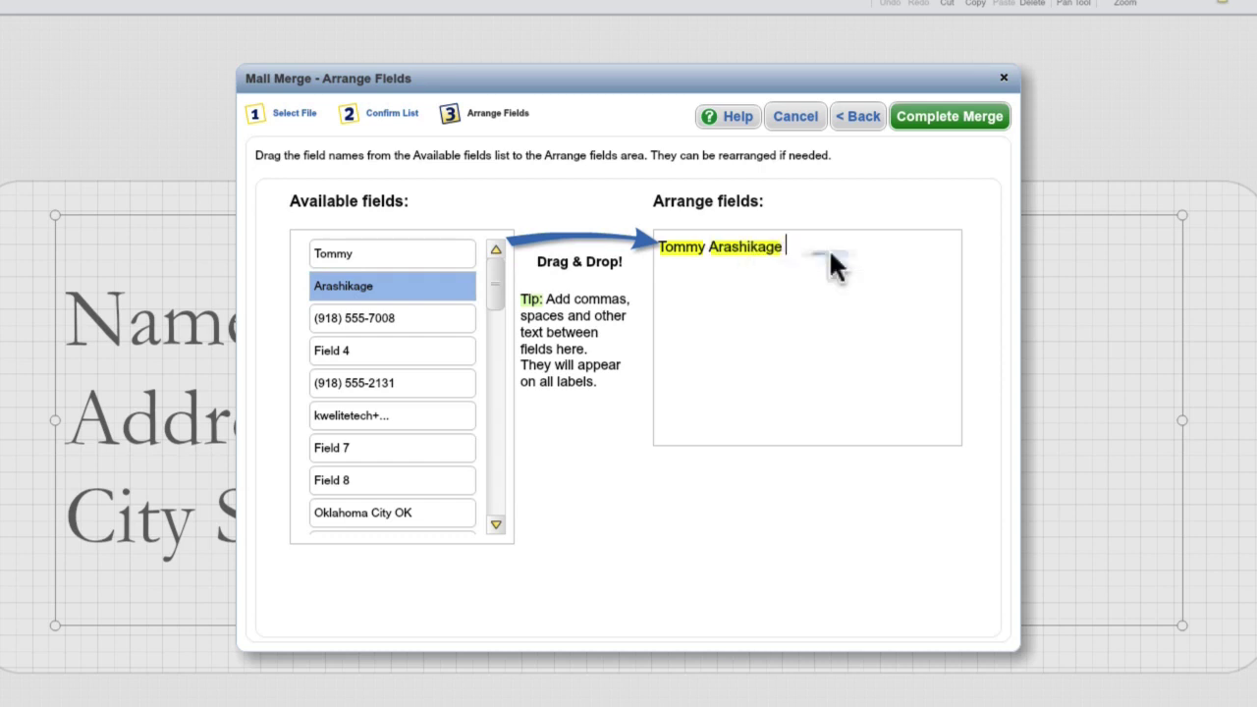
drag(493, 273, 486, 401)
Add the street address on line two and city, state and ZIP on line three.
drag(437, 309, 784, 289)
drag(442, 341, 744, 320)
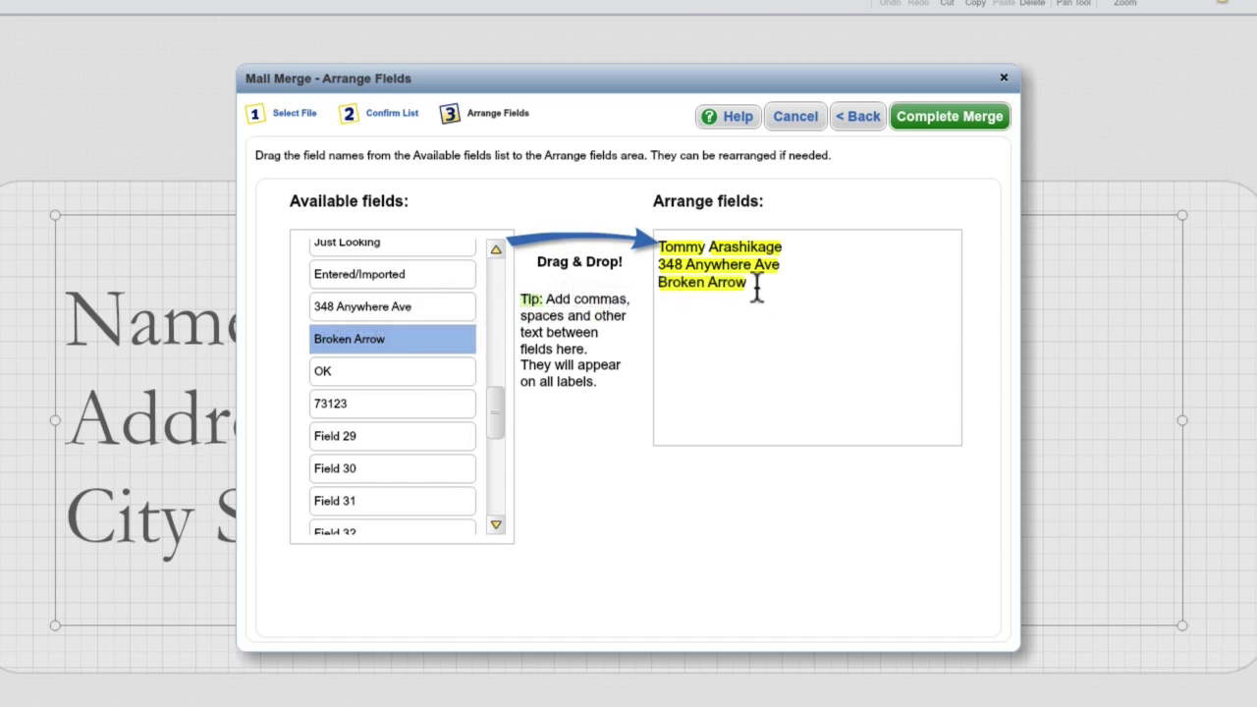
click(761, 285)
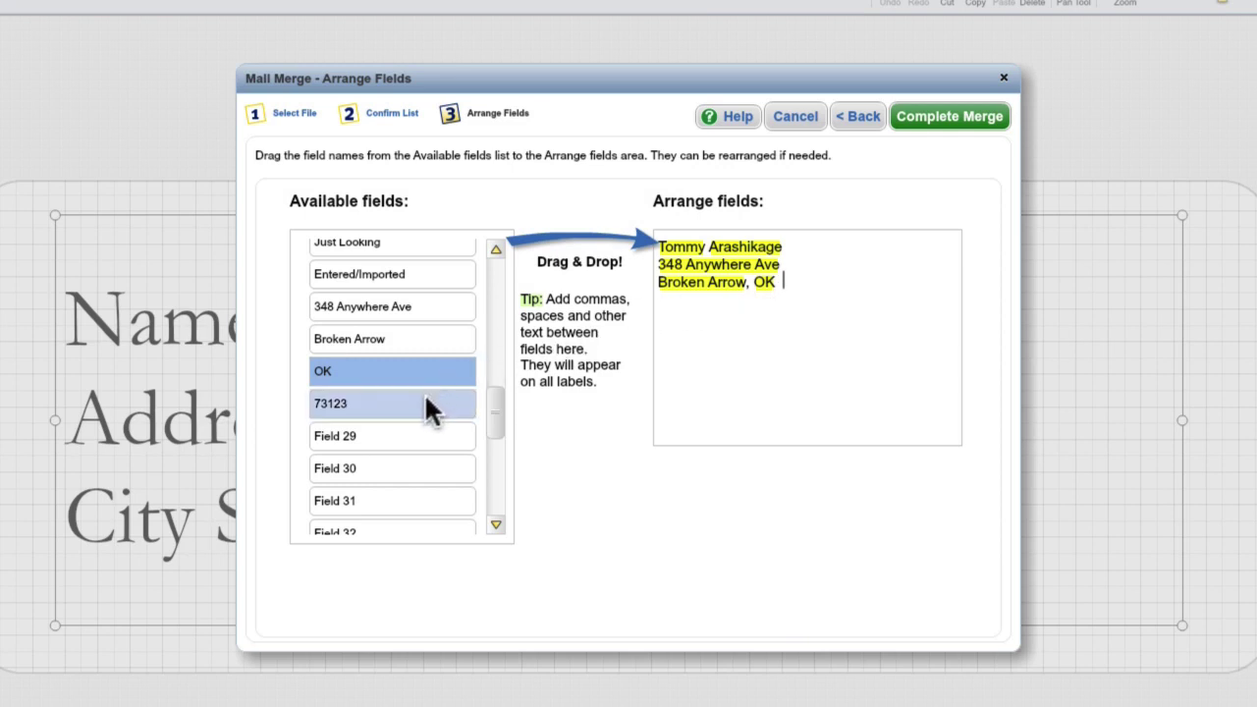
click(424, 398)
drag(425, 398, 865, 283)
Delete the trailing space after the name and complete the merge.
click(678, 312)
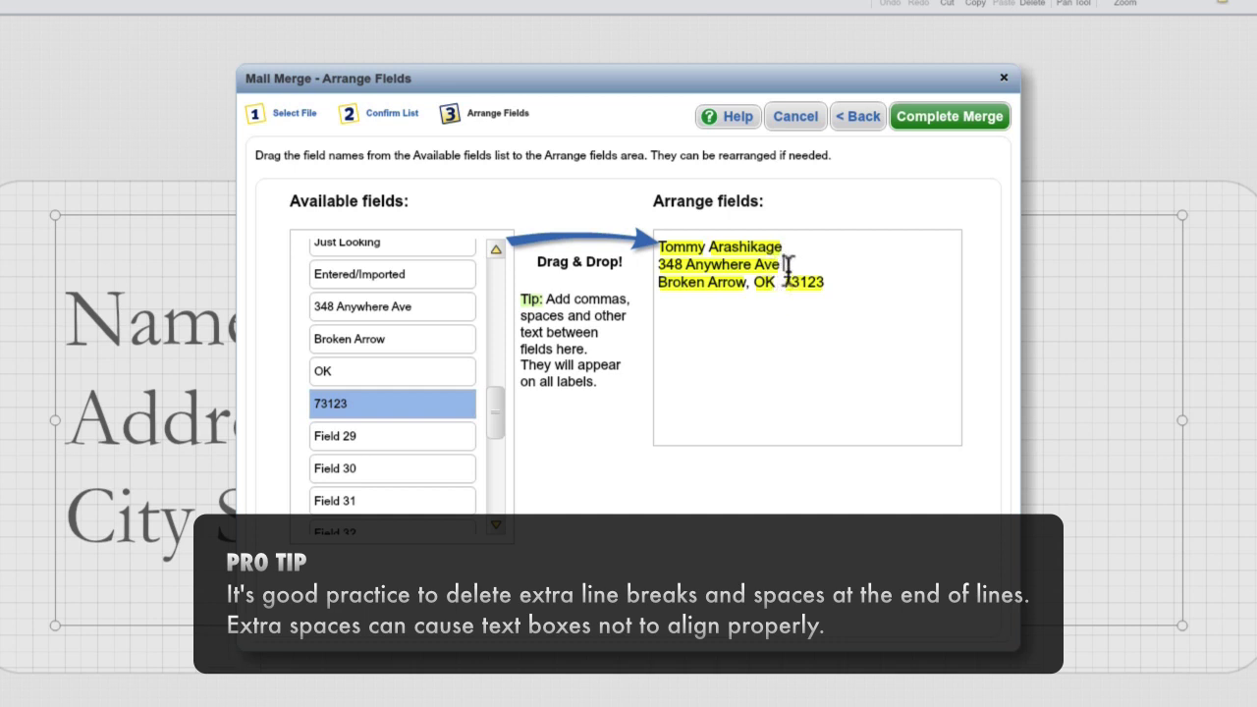
click(799, 244)
key(BackSpace)
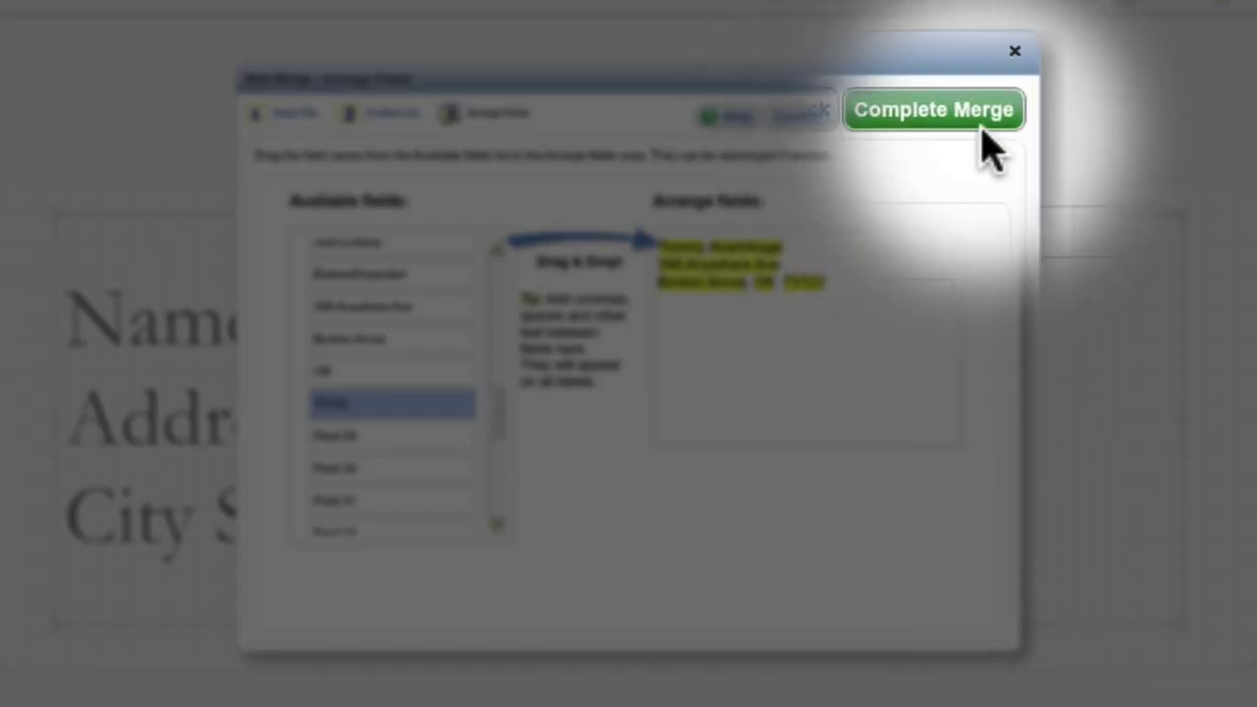
click(980, 122)
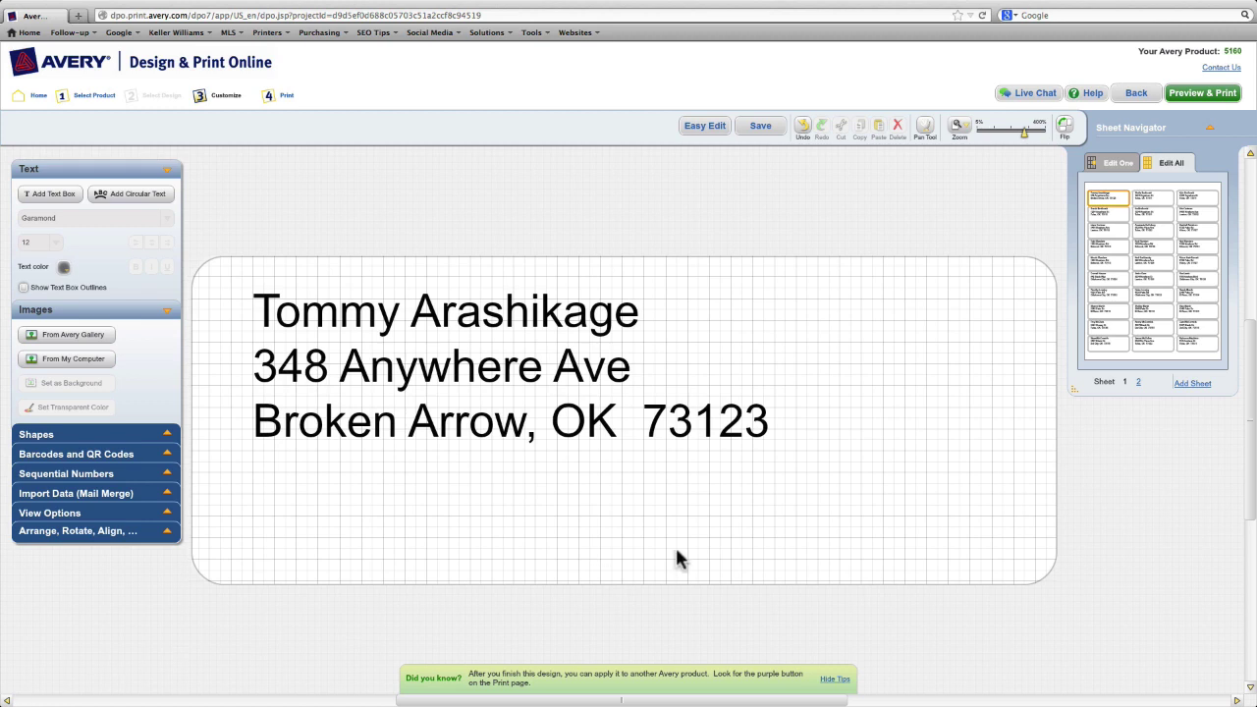
click(1140, 202)
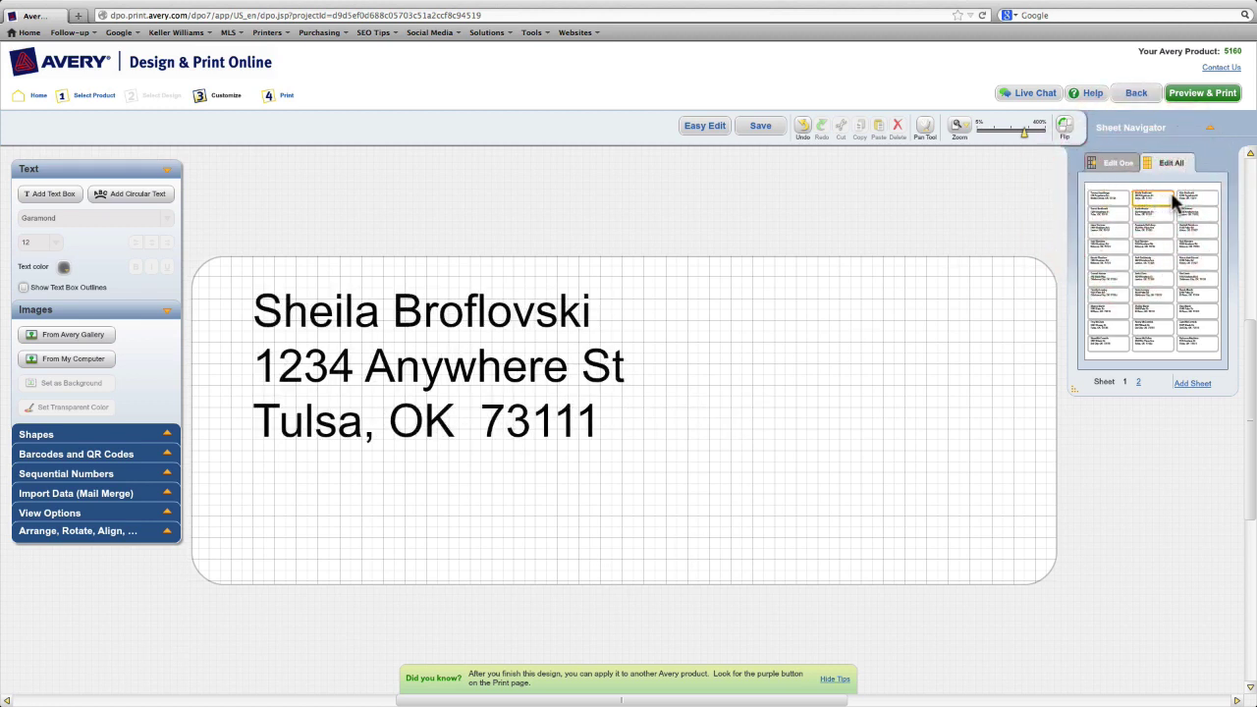
click(1197, 202)
click(1108, 216)
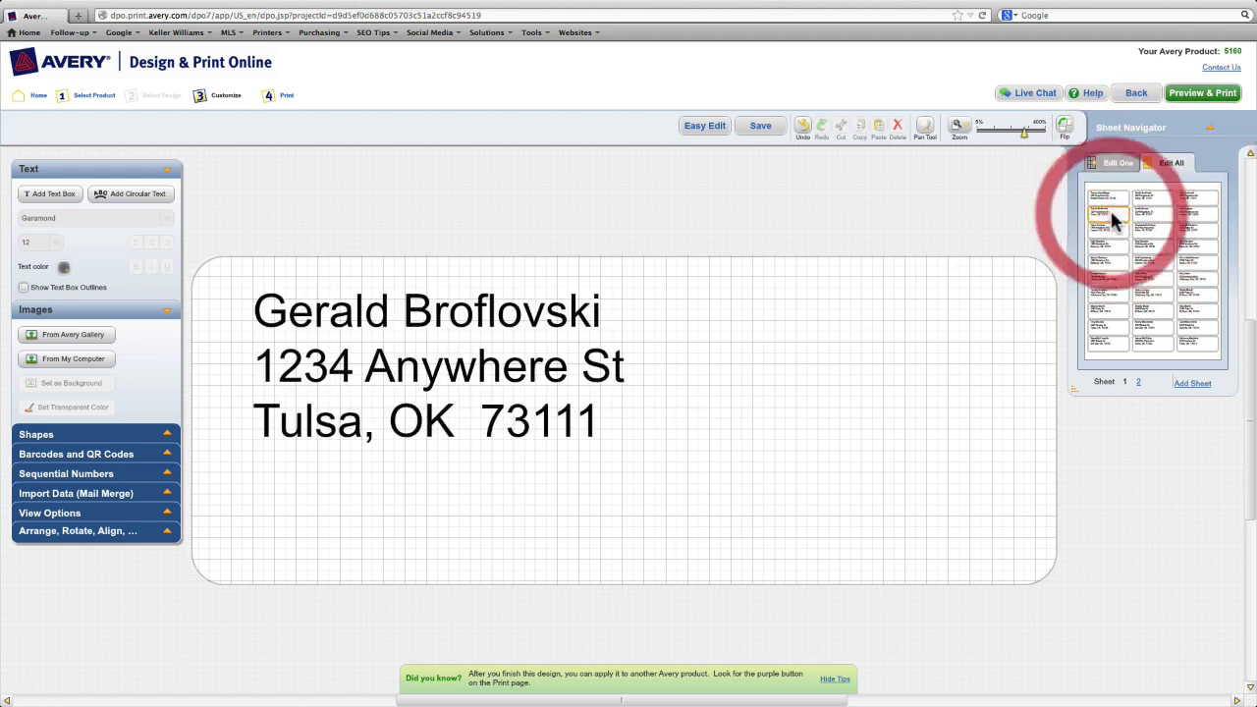
click(1148, 218)
click(1187, 215)
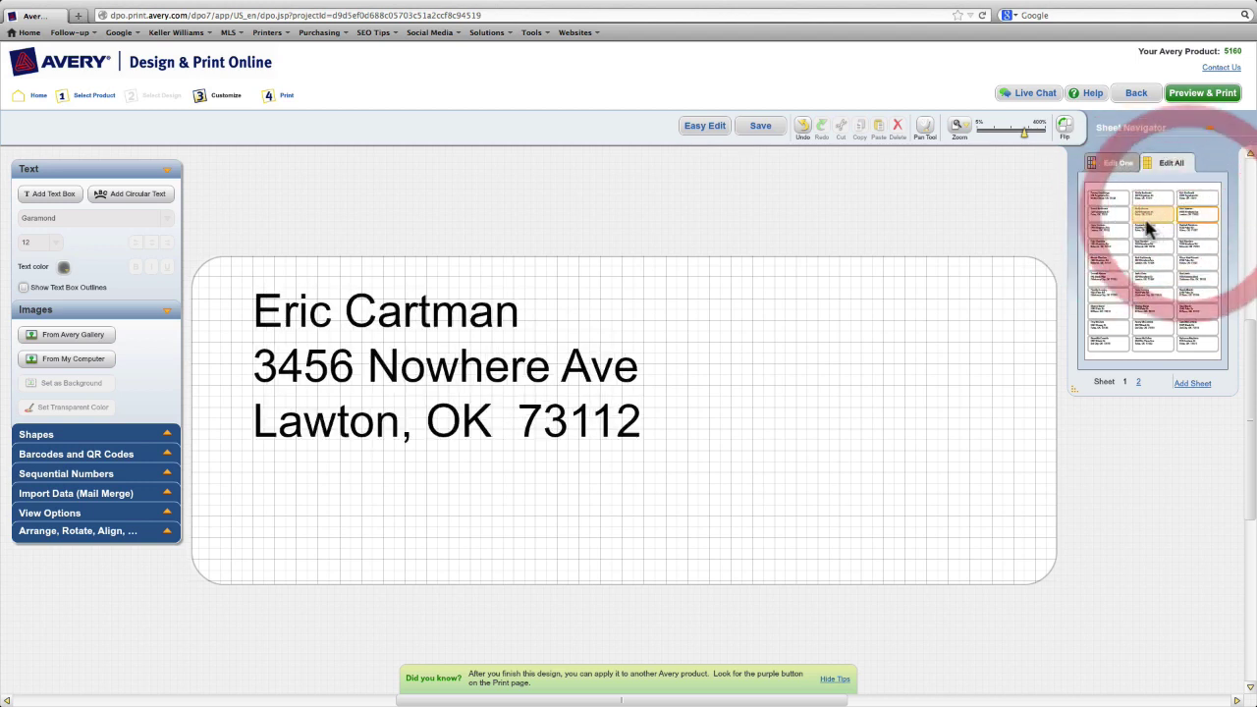
click(1113, 229)
click(1152, 231)
click(1197, 232)
click(1110, 246)
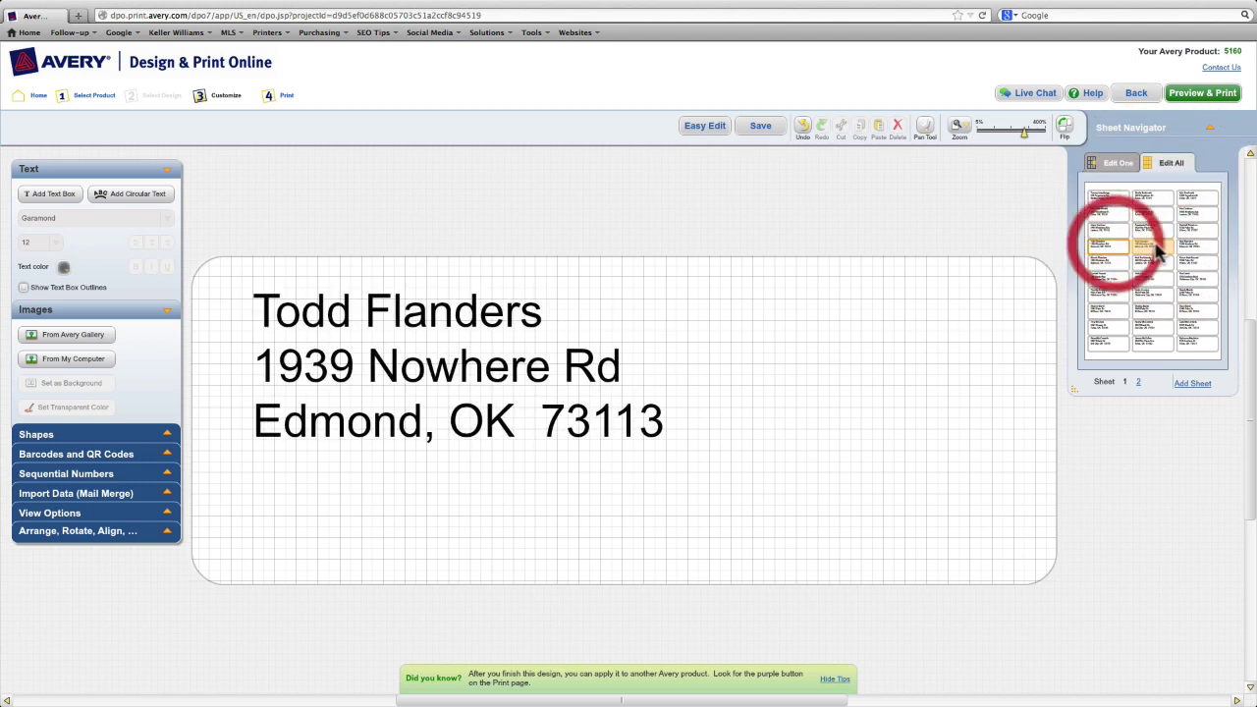
click(1154, 247)
click(1194, 248)
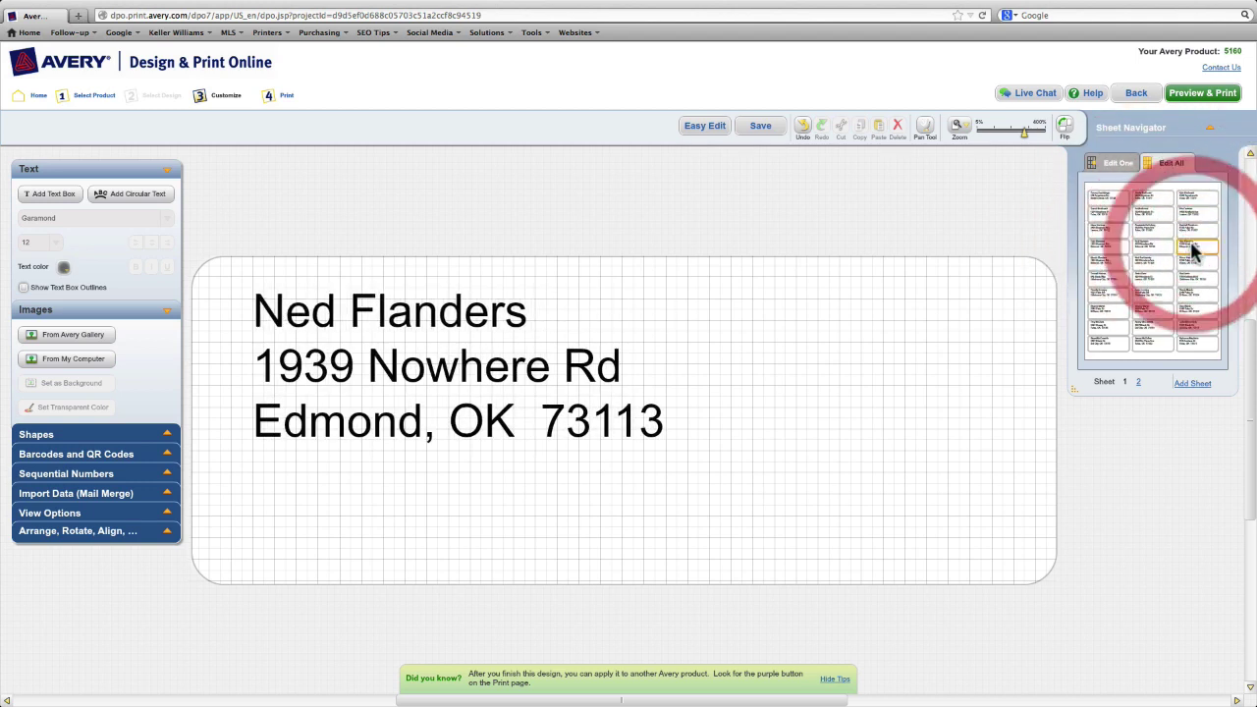
click(1117, 201)
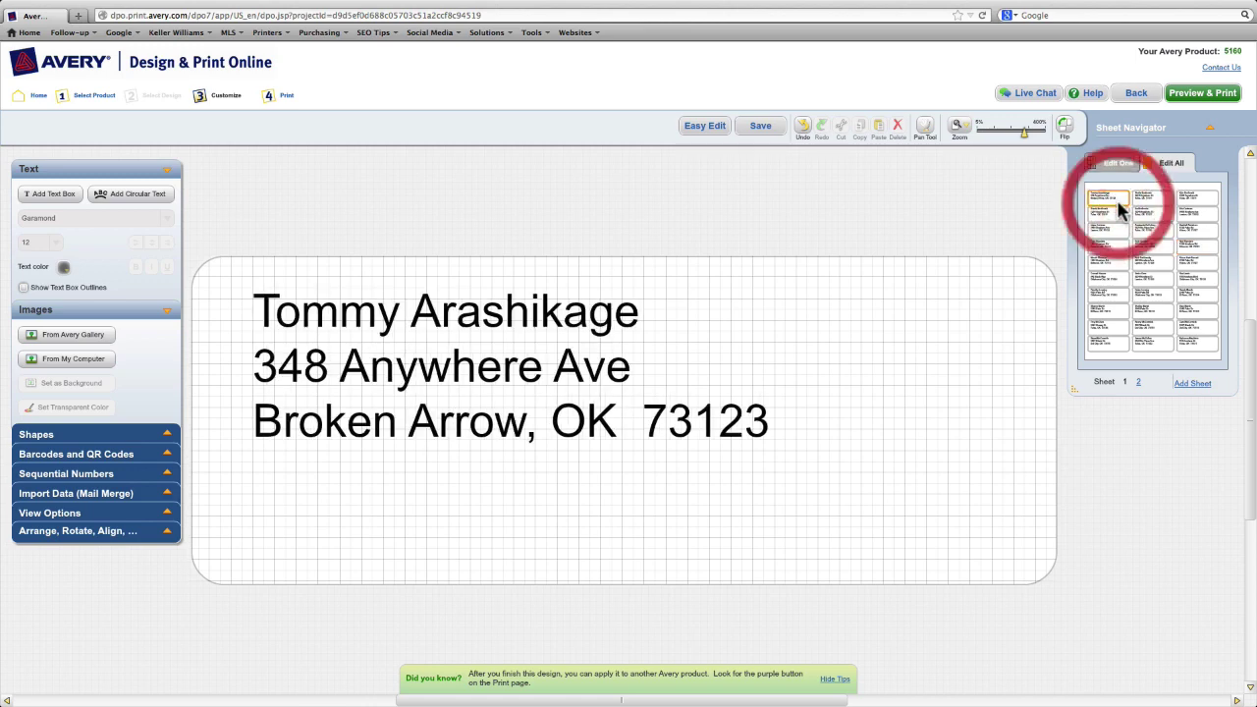
click(640, 314)
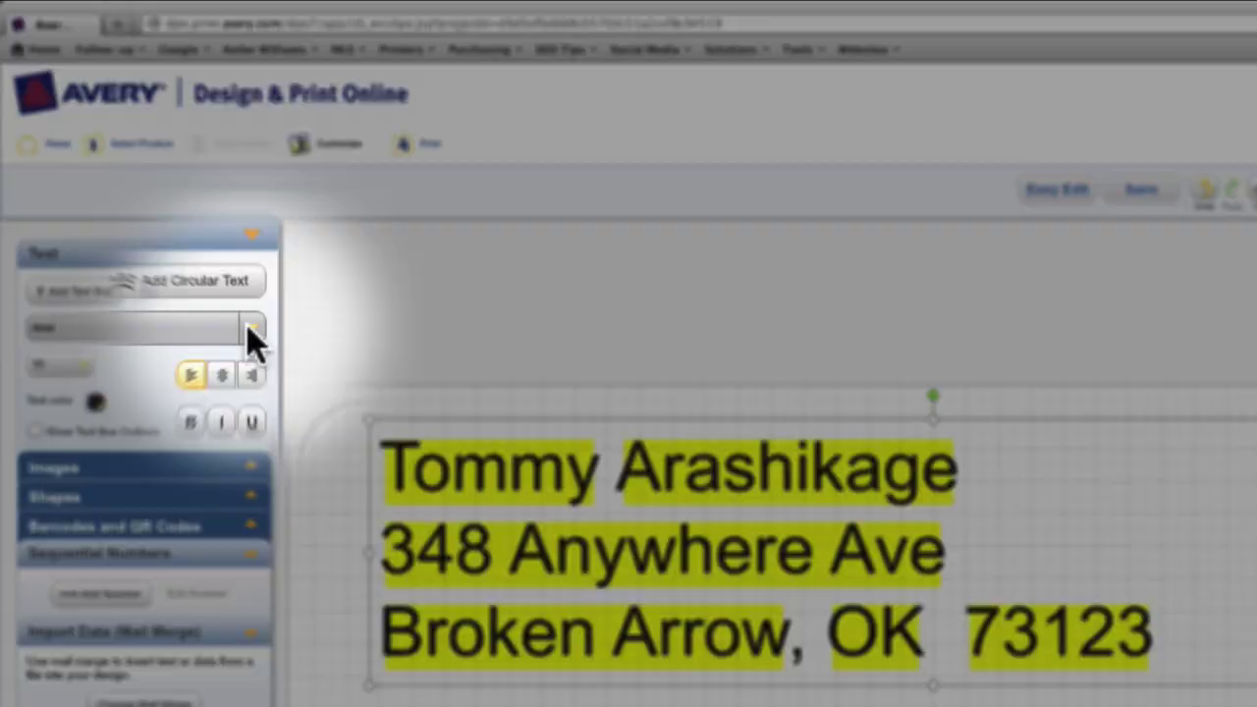
click(247, 328)
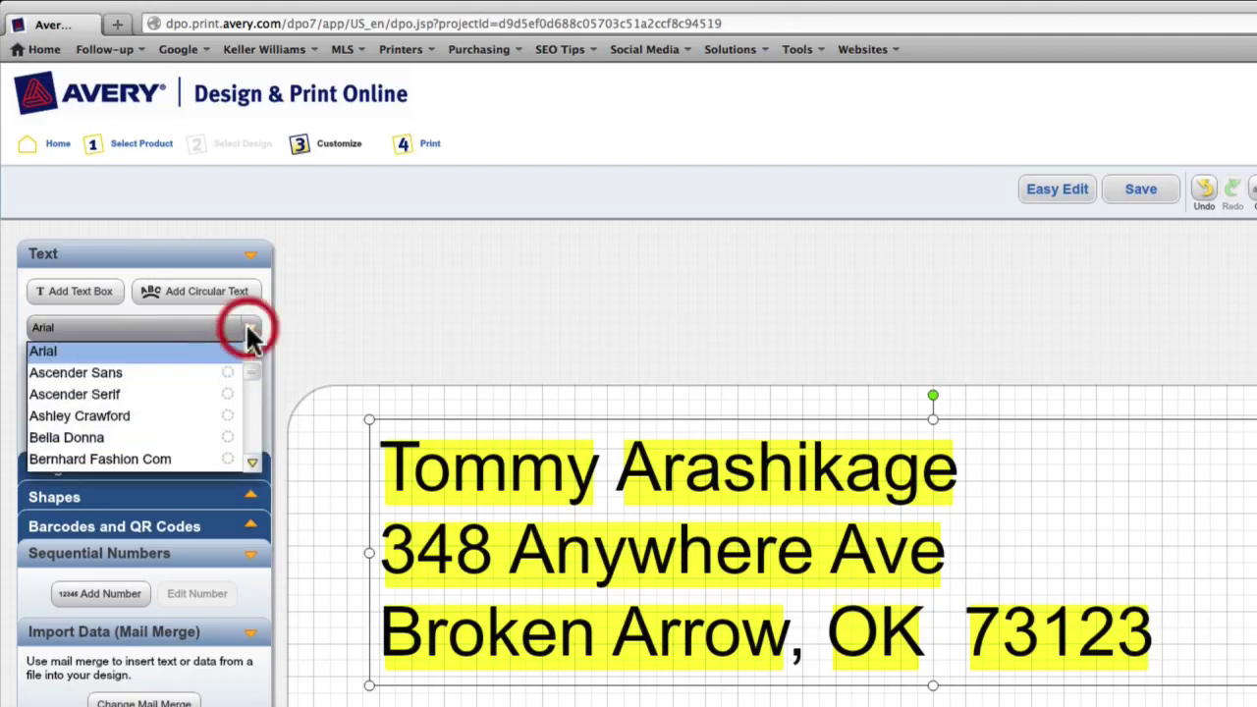
drag(252, 366, 251, 412)
click(182, 382)
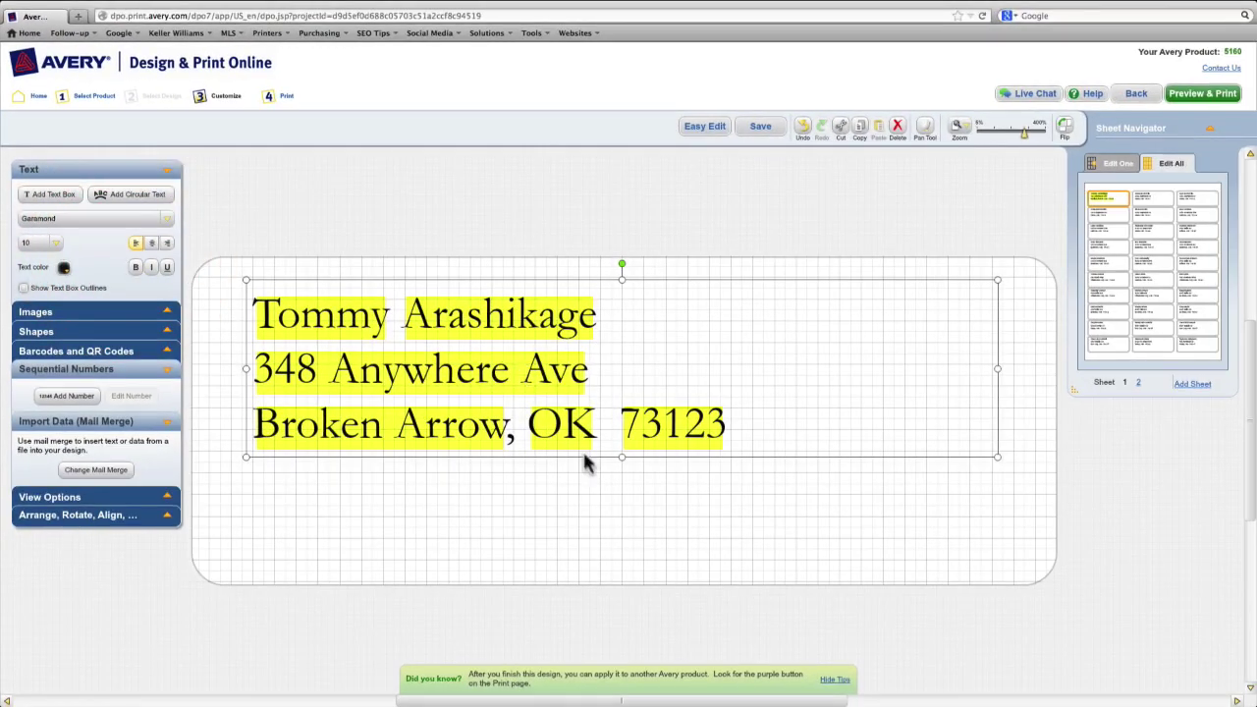
click(598, 491)
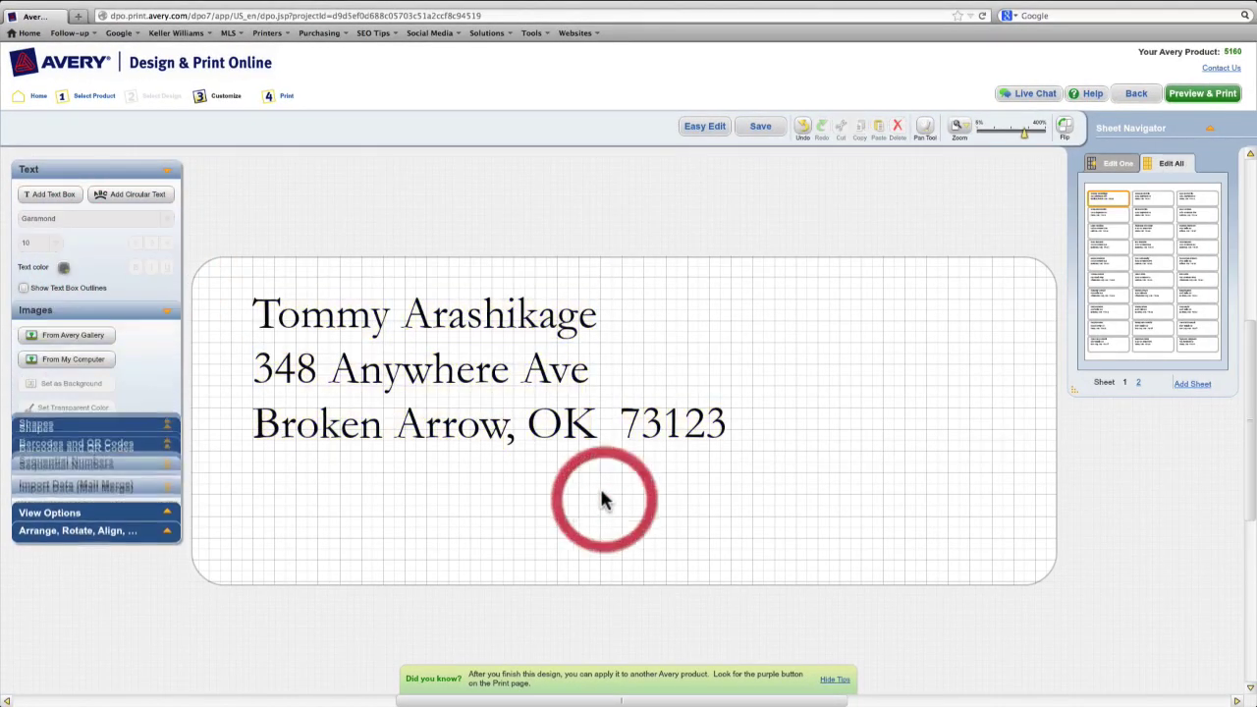
click(1141, 204)
click(1192, 199)
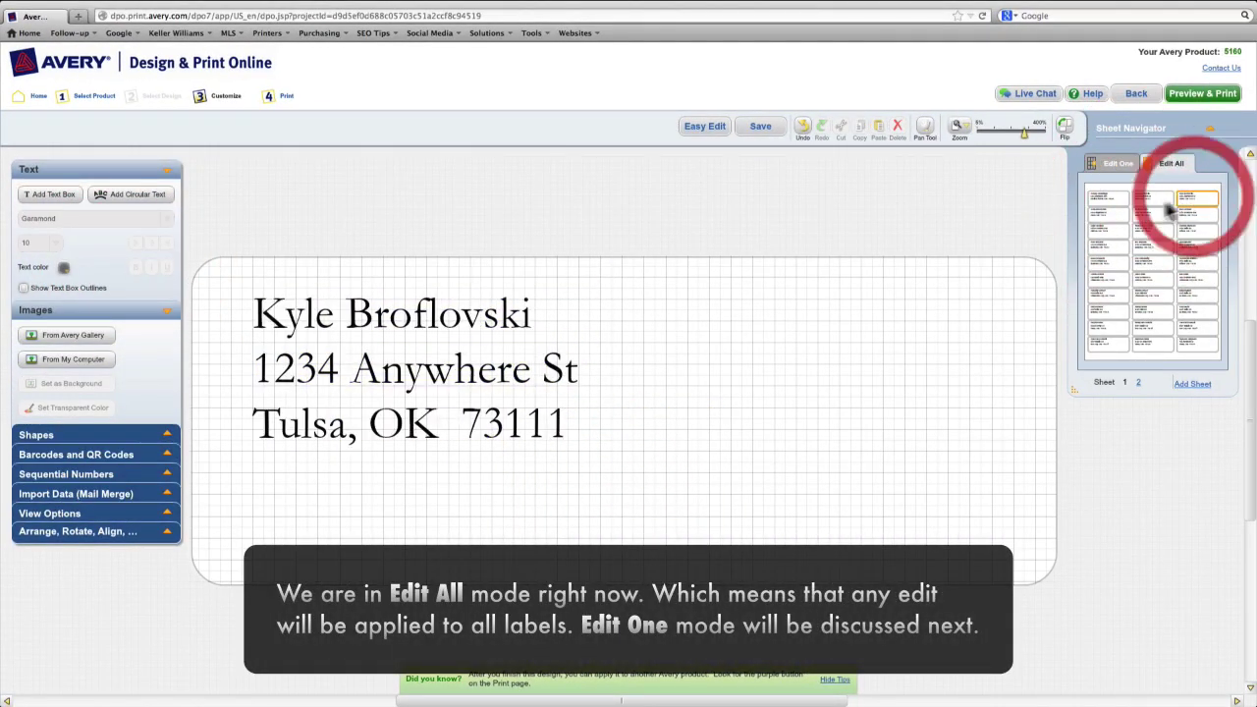
click(1114, 211)
click(1197, 216)
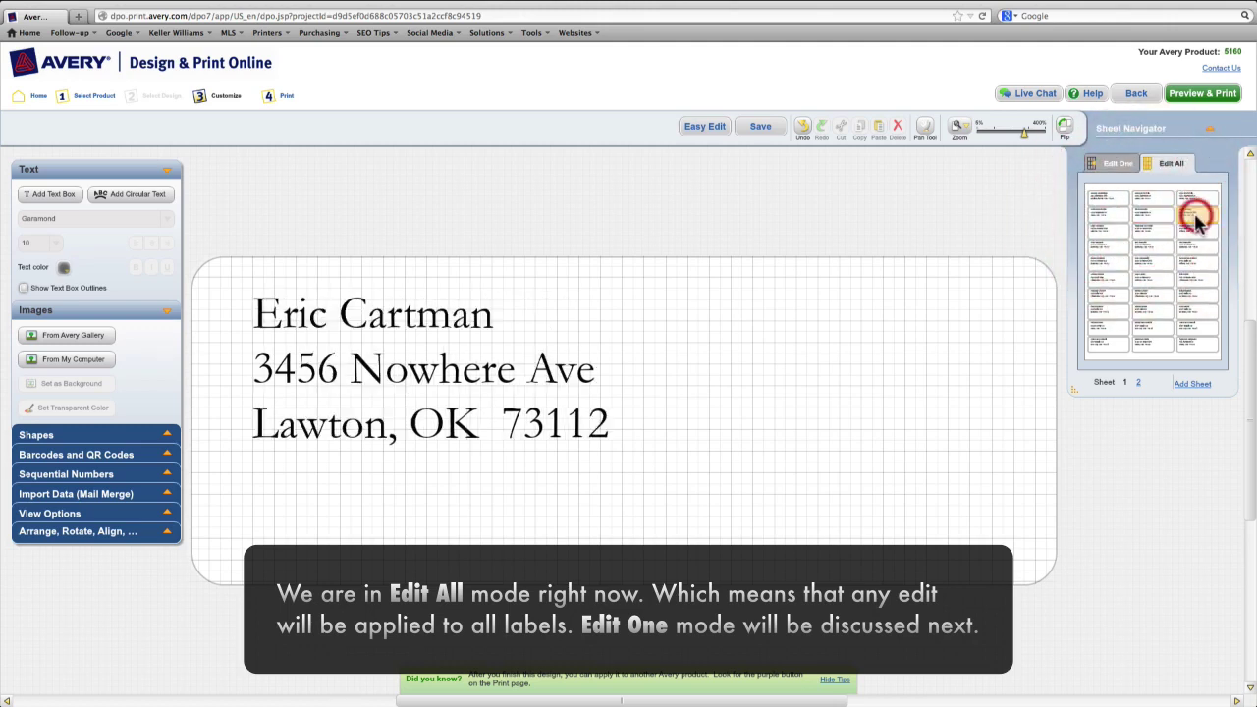
click(1123, 203)
click(608, 324)
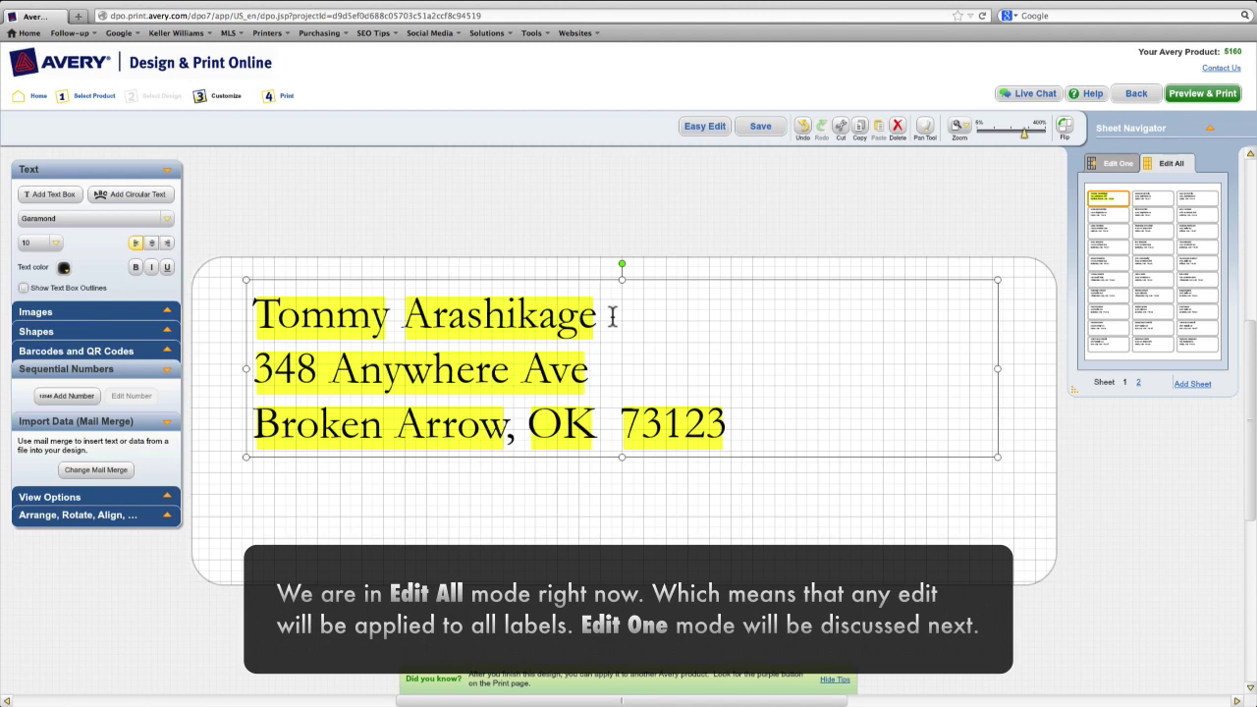
Format the name line as 12-point bold red text.
drag(612, 316, 321, 314)
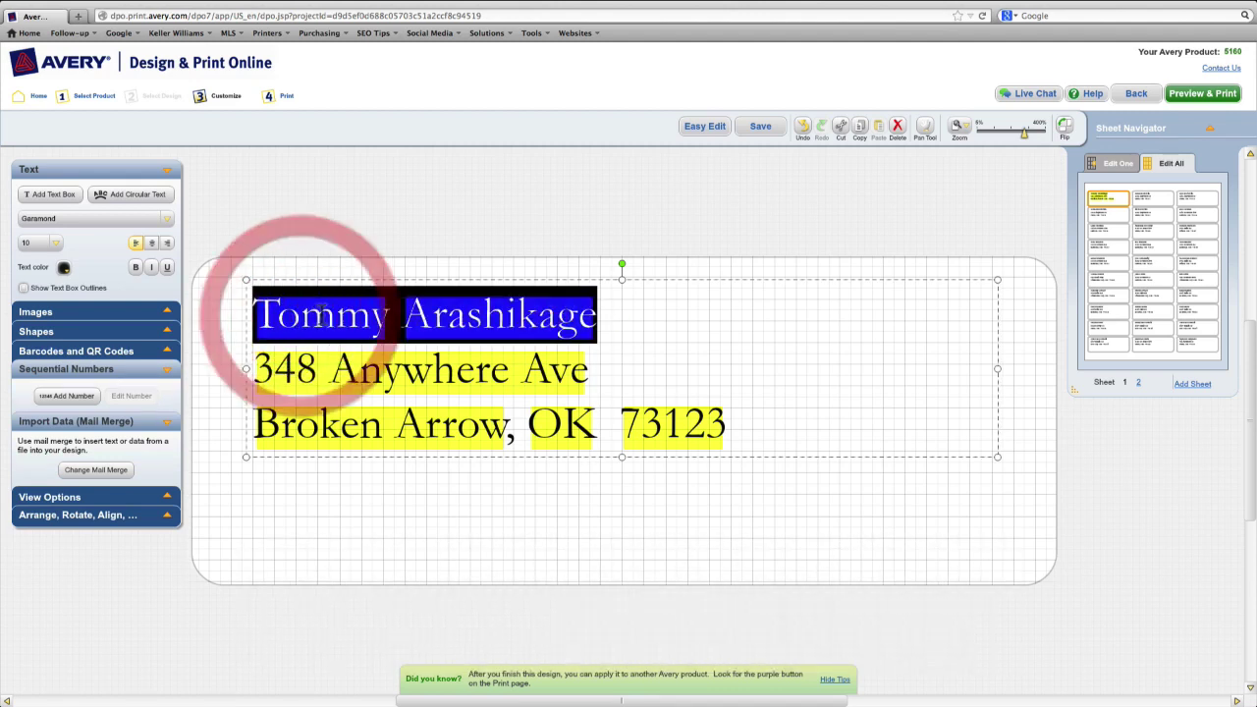
click(56, 244)
click(37, 287)
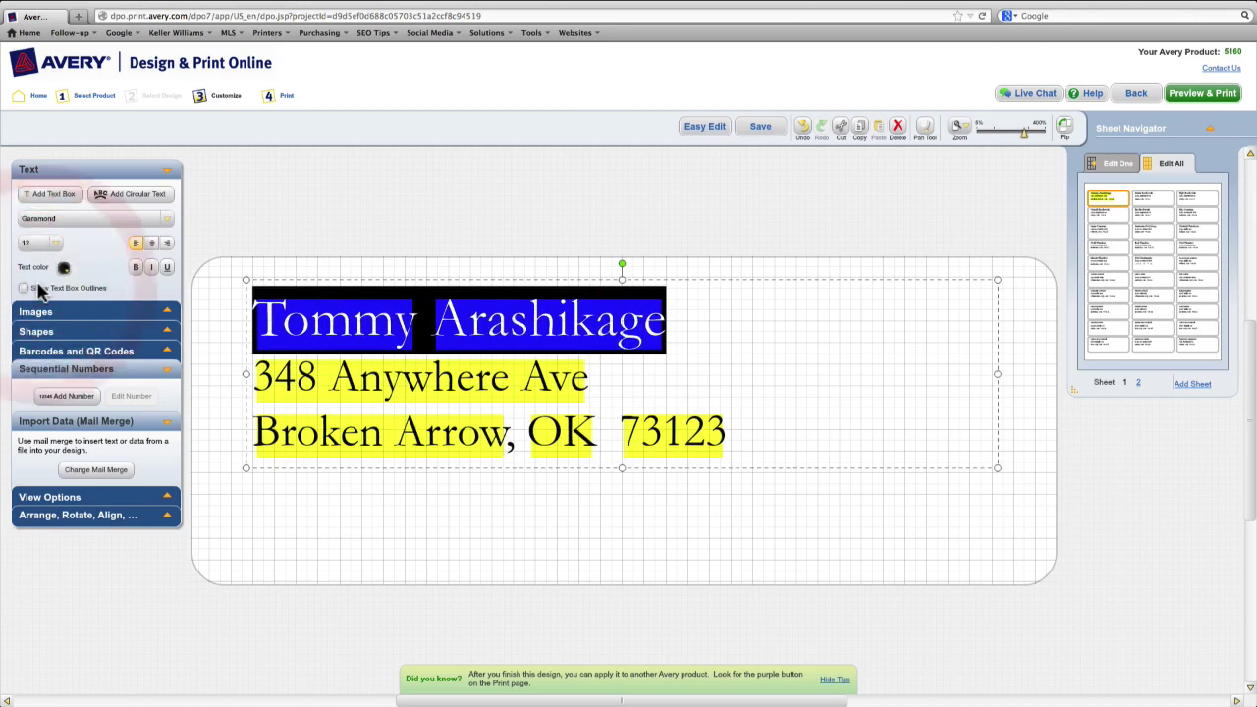
click(135, 269)
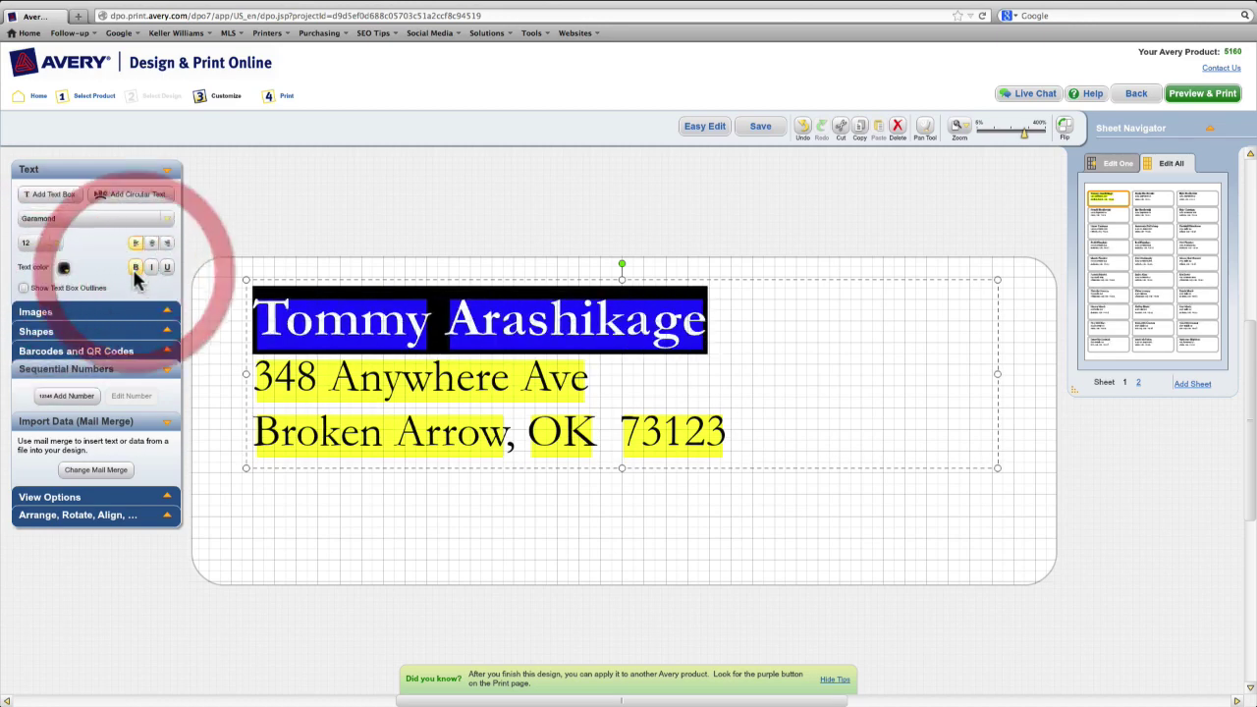
click(63, 269)
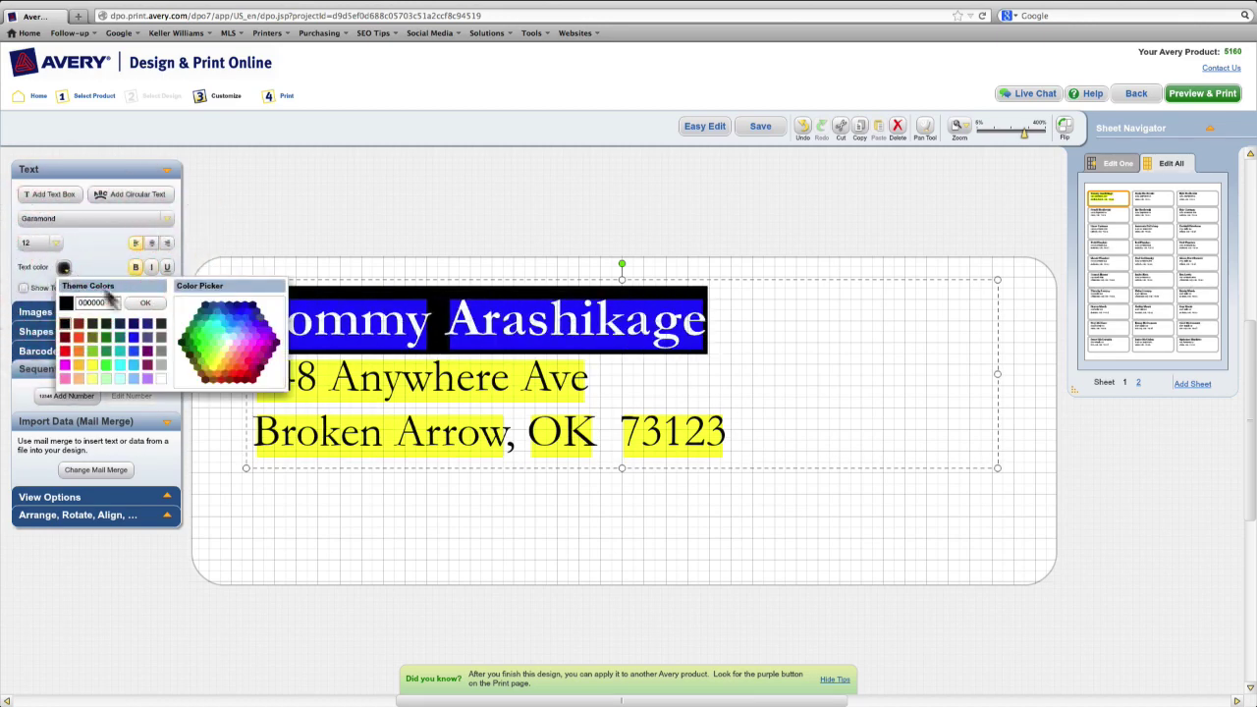
click(248, 377)
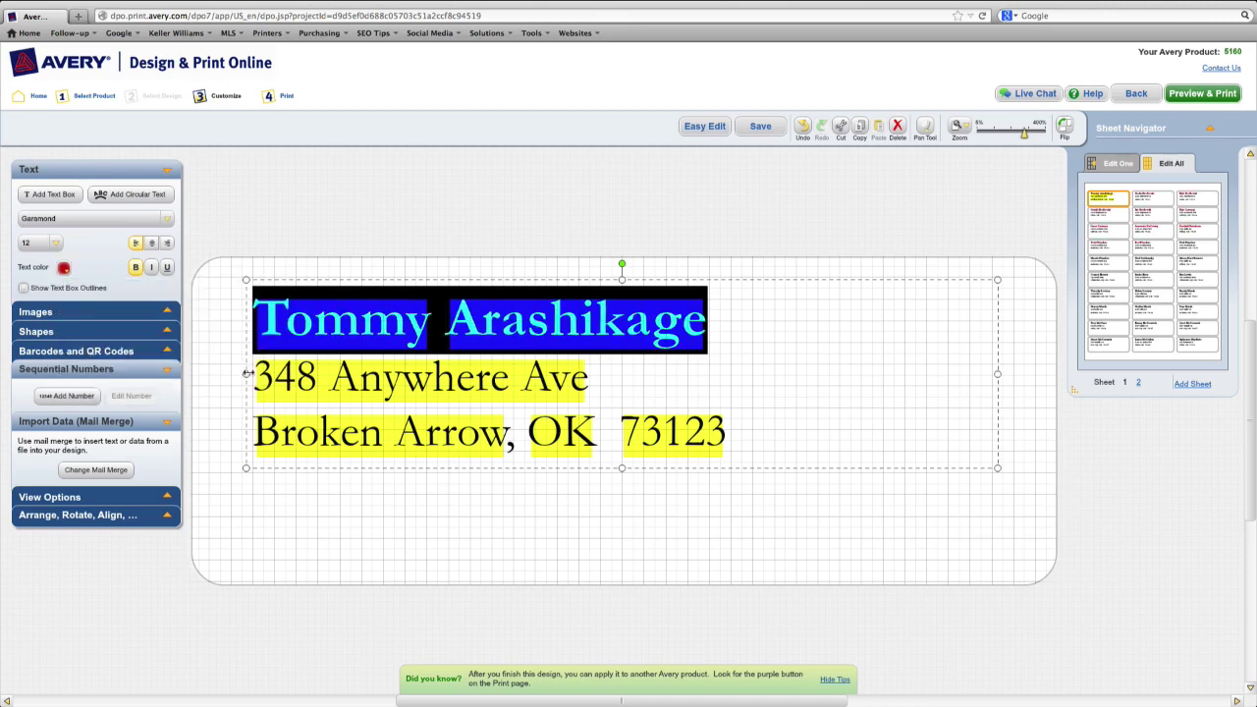
click(359, 478)
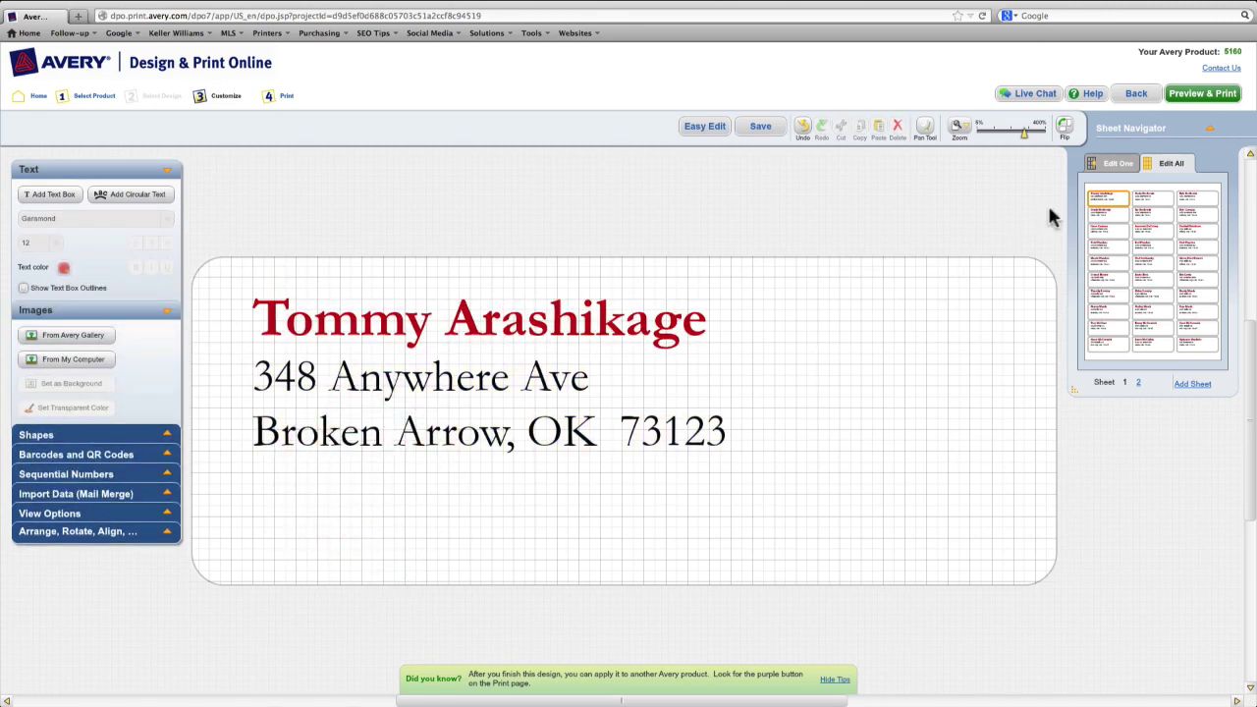
Check several contacts' labels in the Sheet Navigator, ending on the first contact's label.
click(1150, 204)
click(1184, 203)
click(1119, 215)
click(1150, 216)
click(1185, 216)
click(1184, 228)
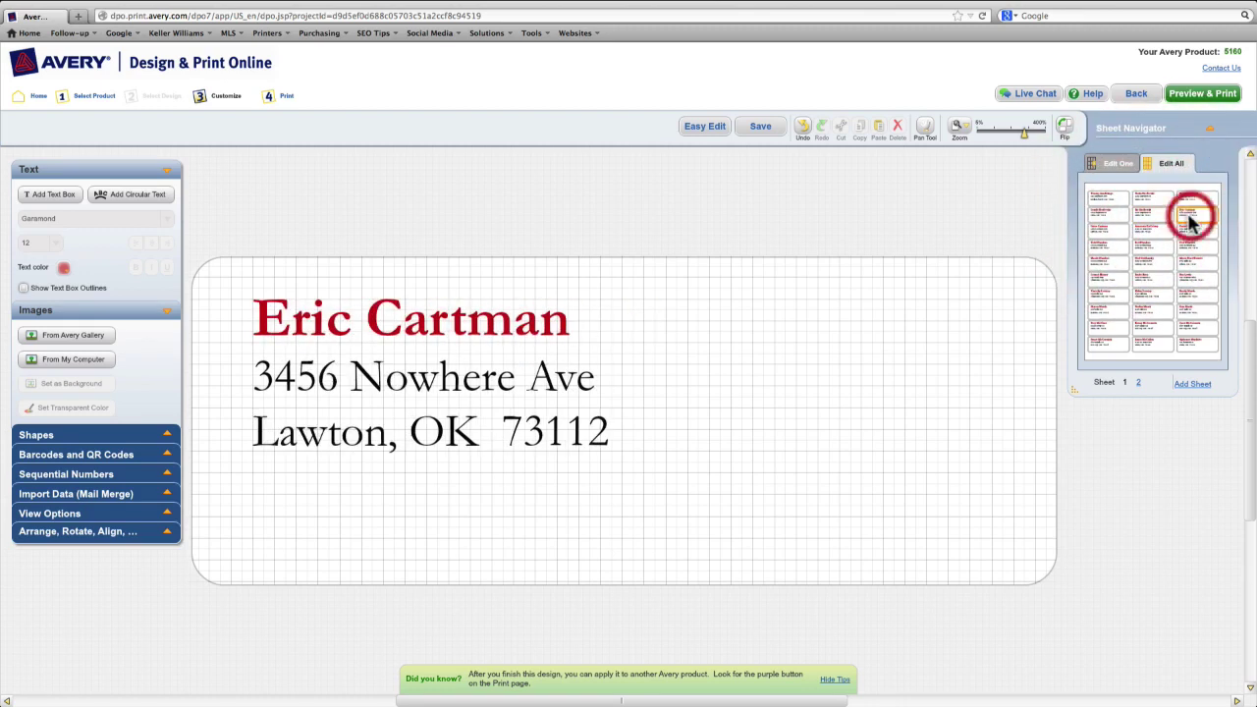
click(1110, 197)
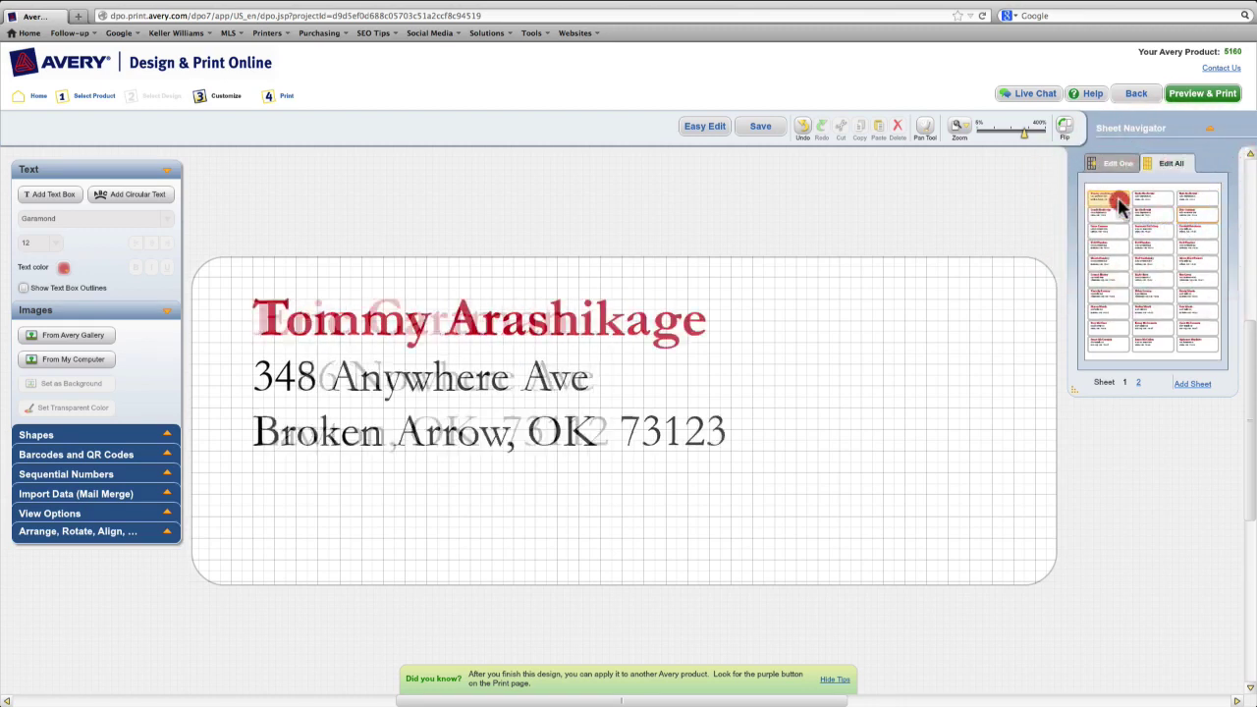
Narrow, shorten and widen the address text box so the text sits toward the right.
click(635, 337)
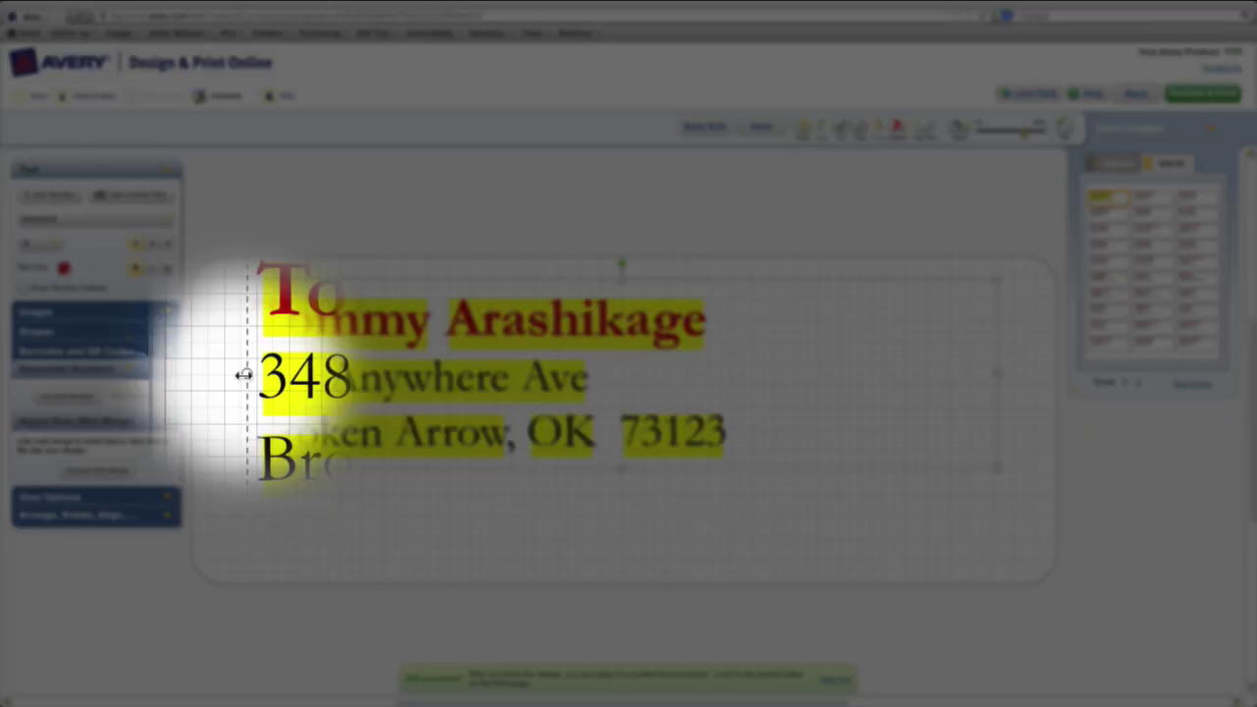
drag(244, 376, 449, 374)
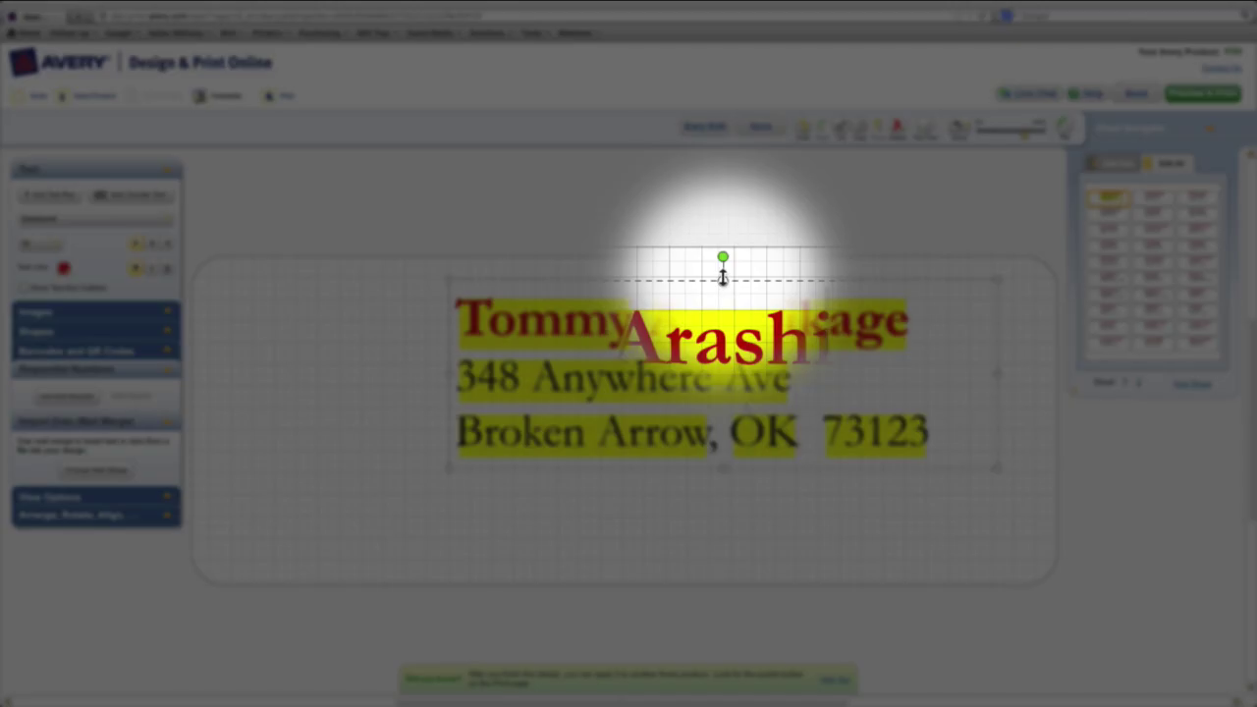
drag(723, 281, 723, 298)
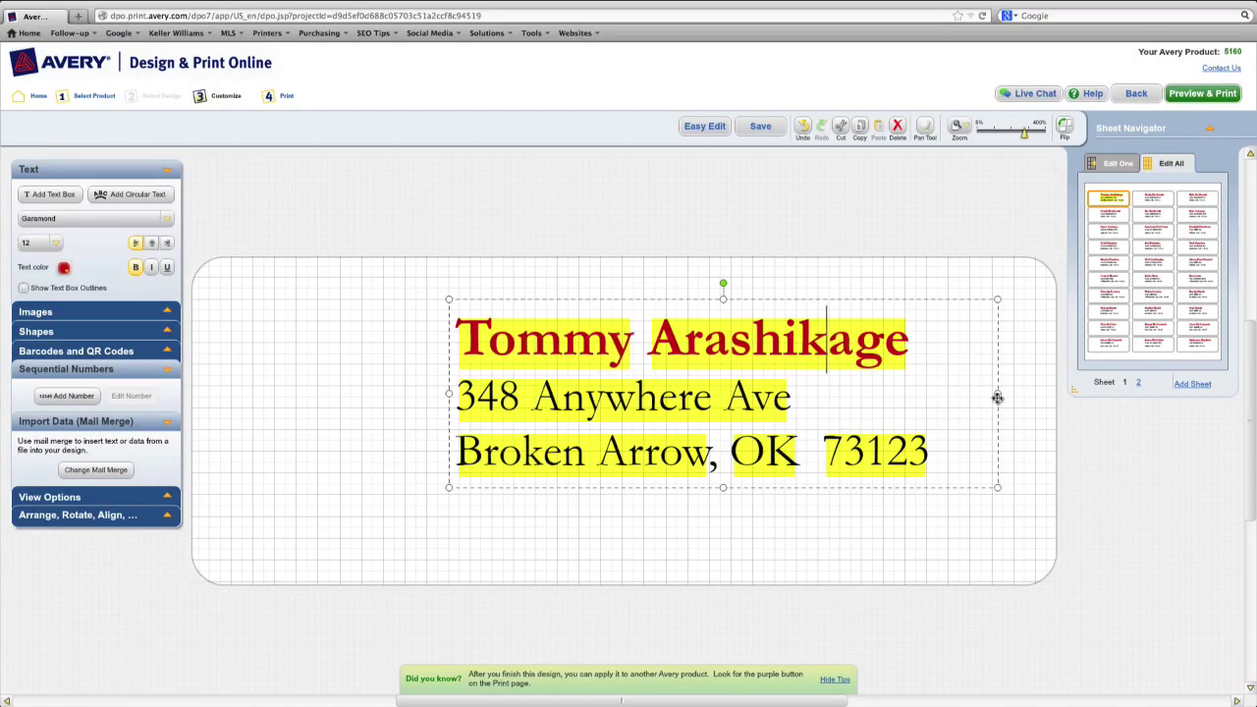
drag(998, 398, 1012, 394)
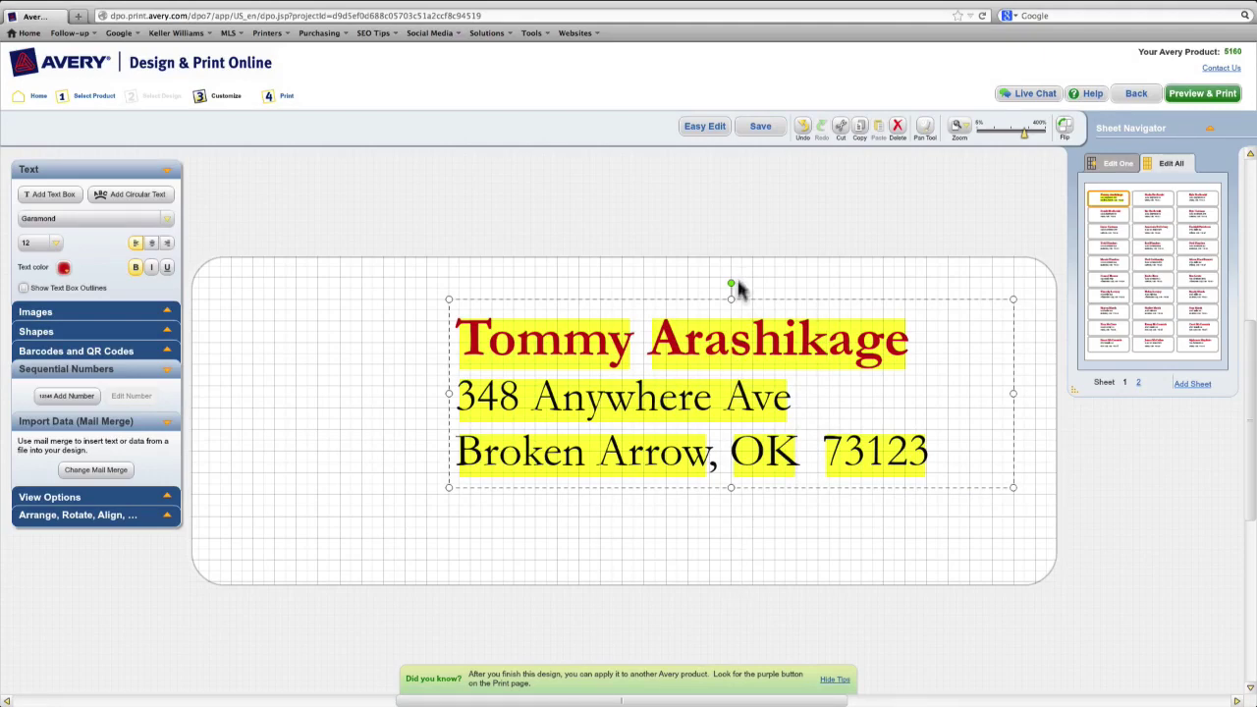
Centre the address block vertically on the label with Center on Product.
click(709, 478)
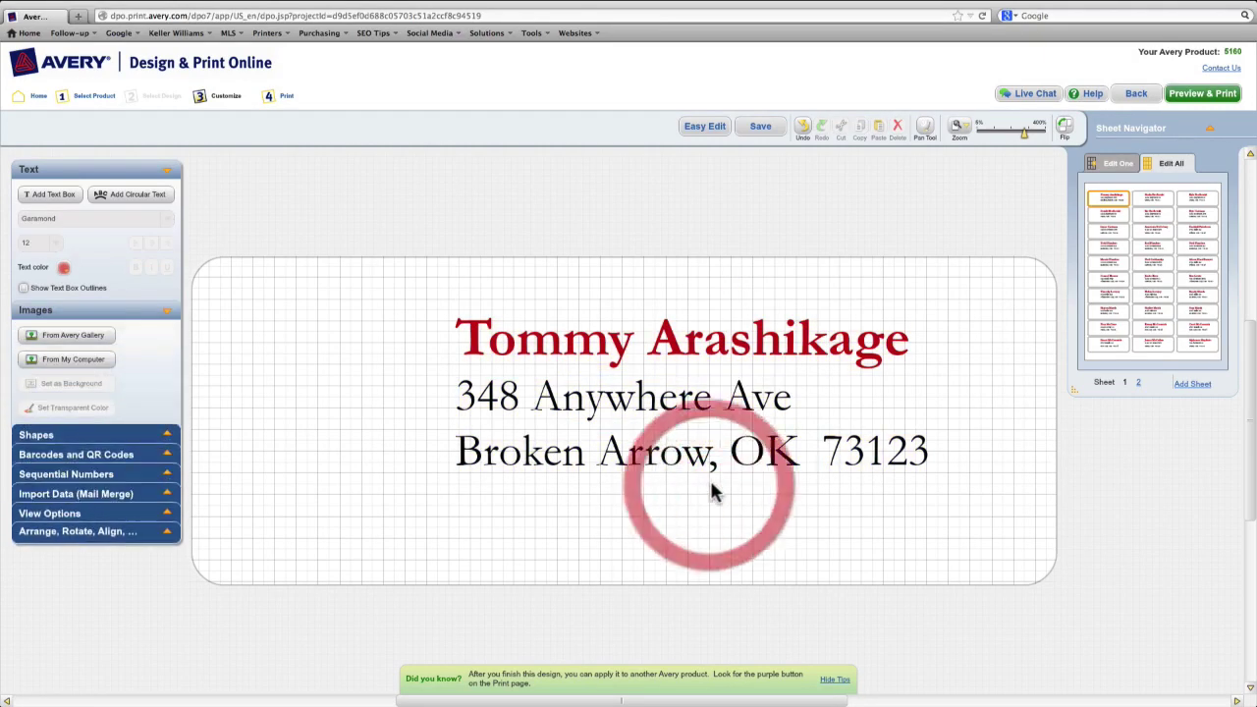
click(578, 441)
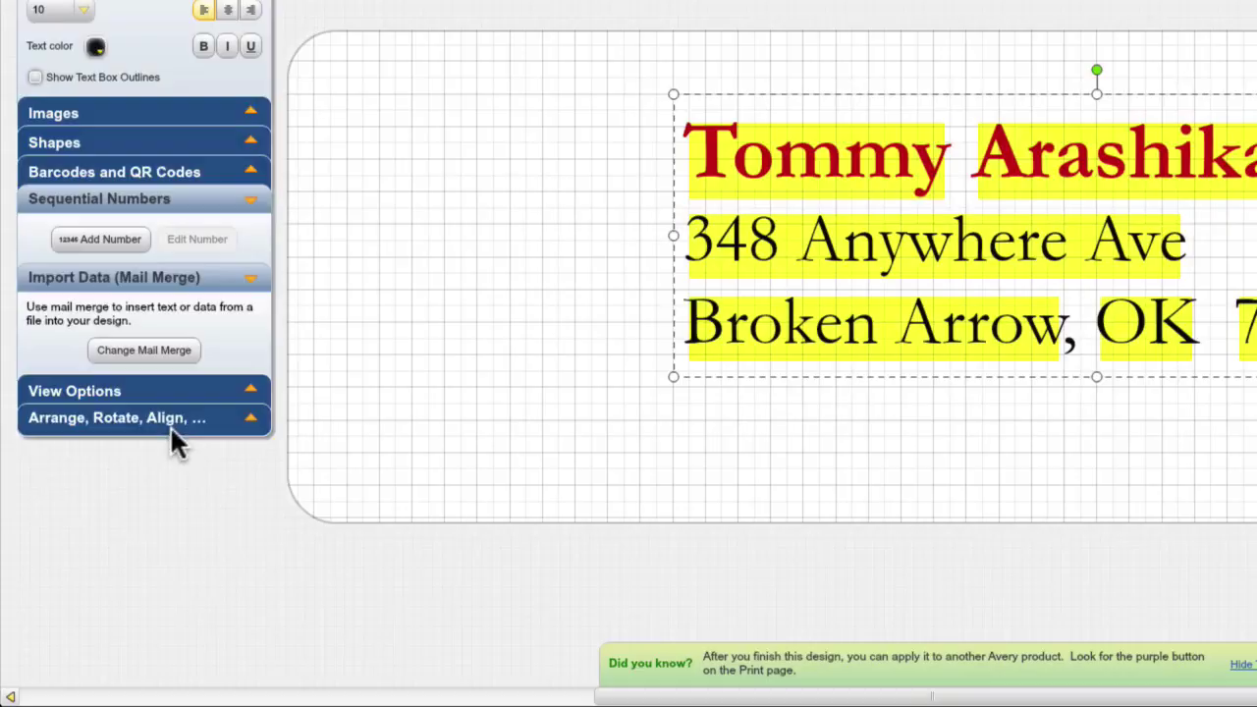
click(170, 425)
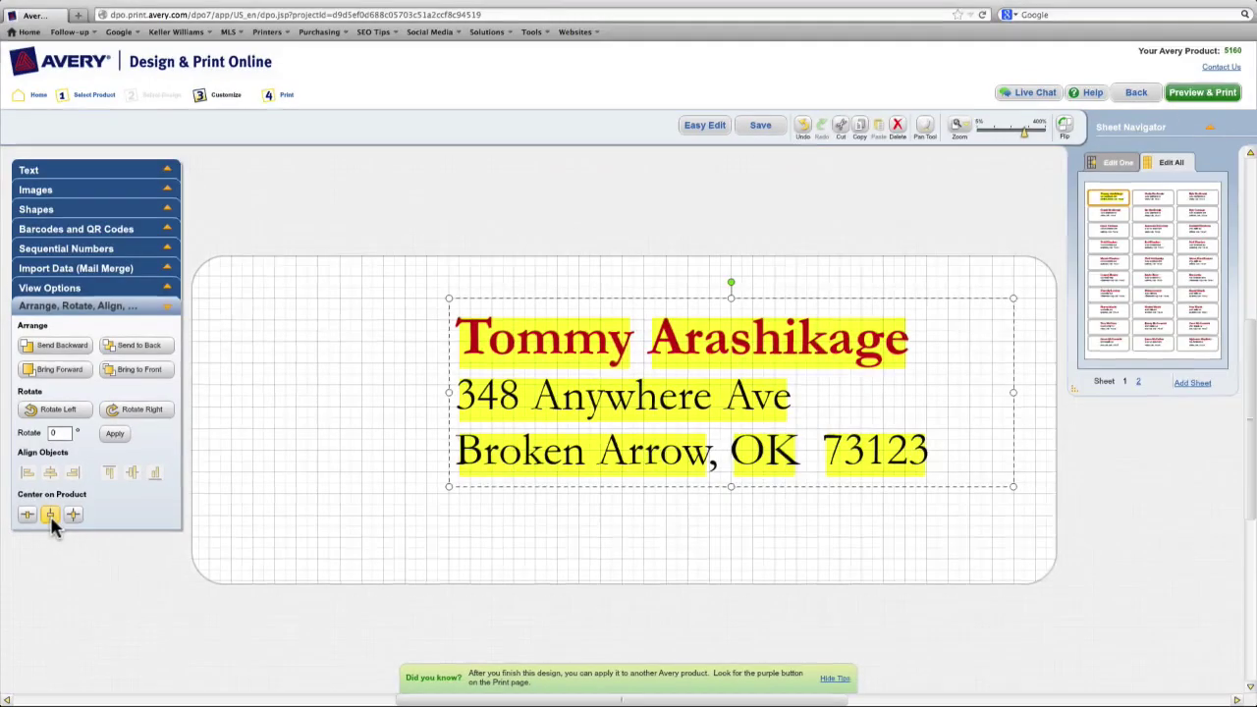
click(113, 416)
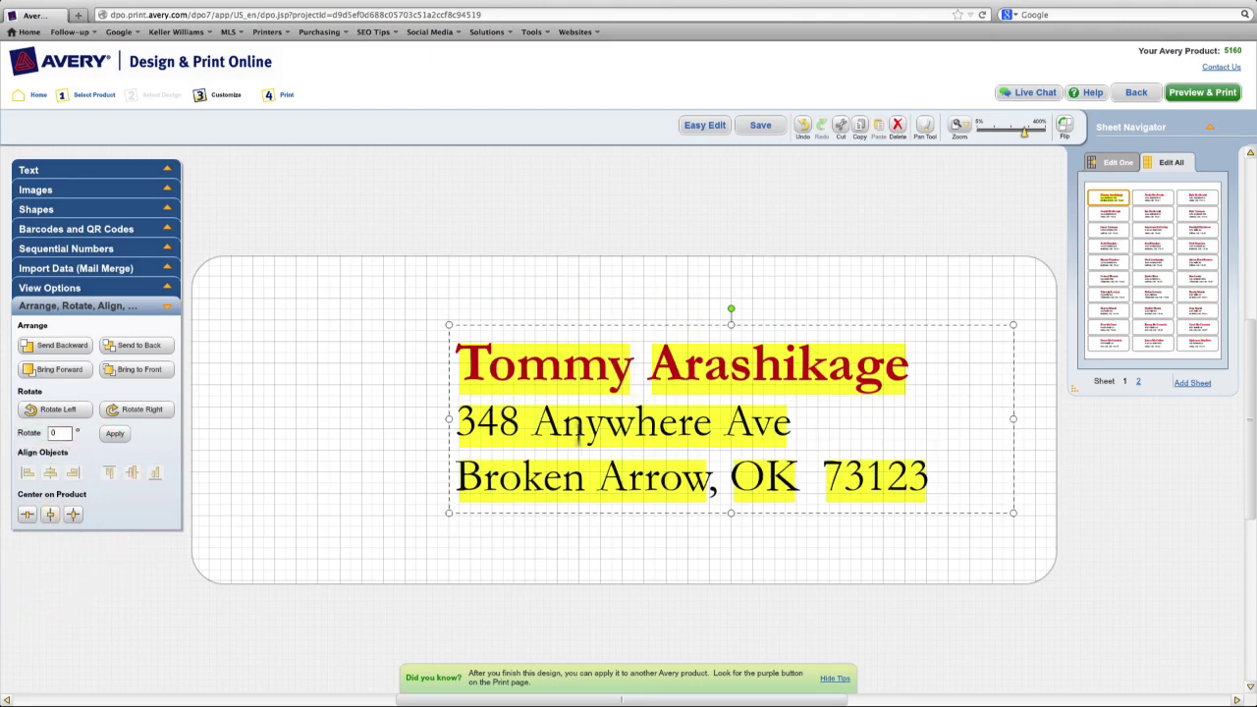
Insert the Keller Williams logo image from the computer onto the label.
click(580, 538)
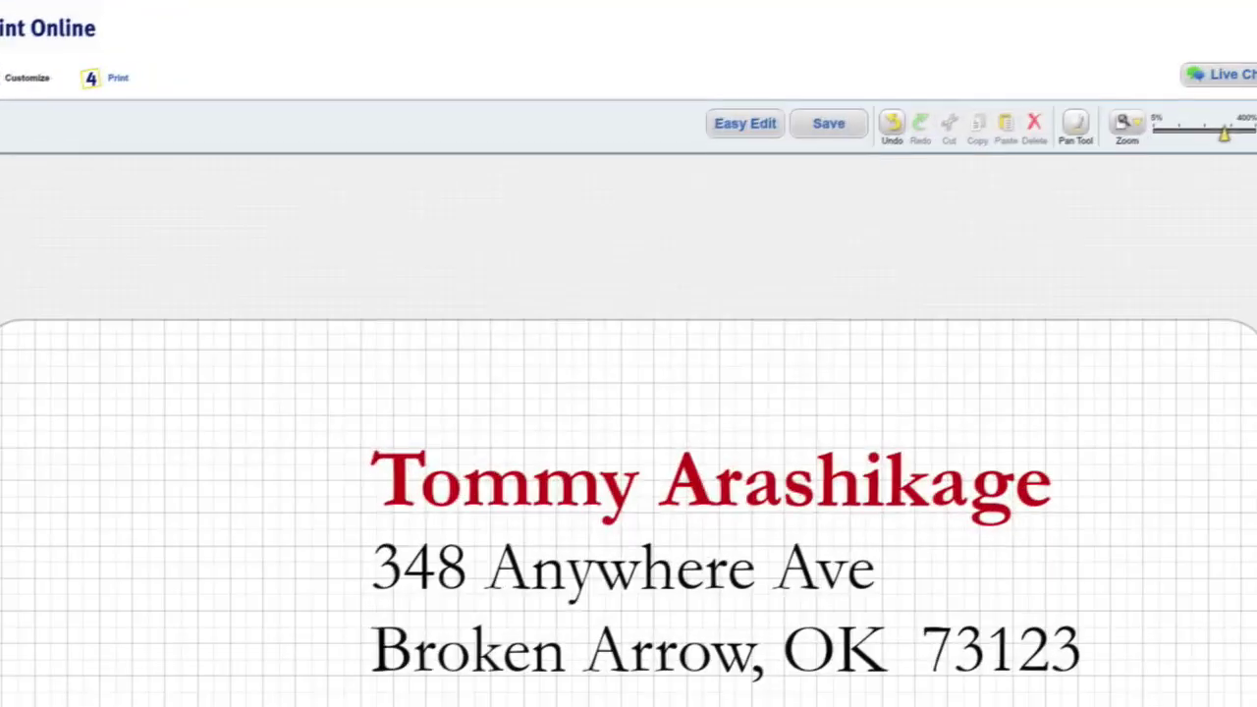
click(157, 366)
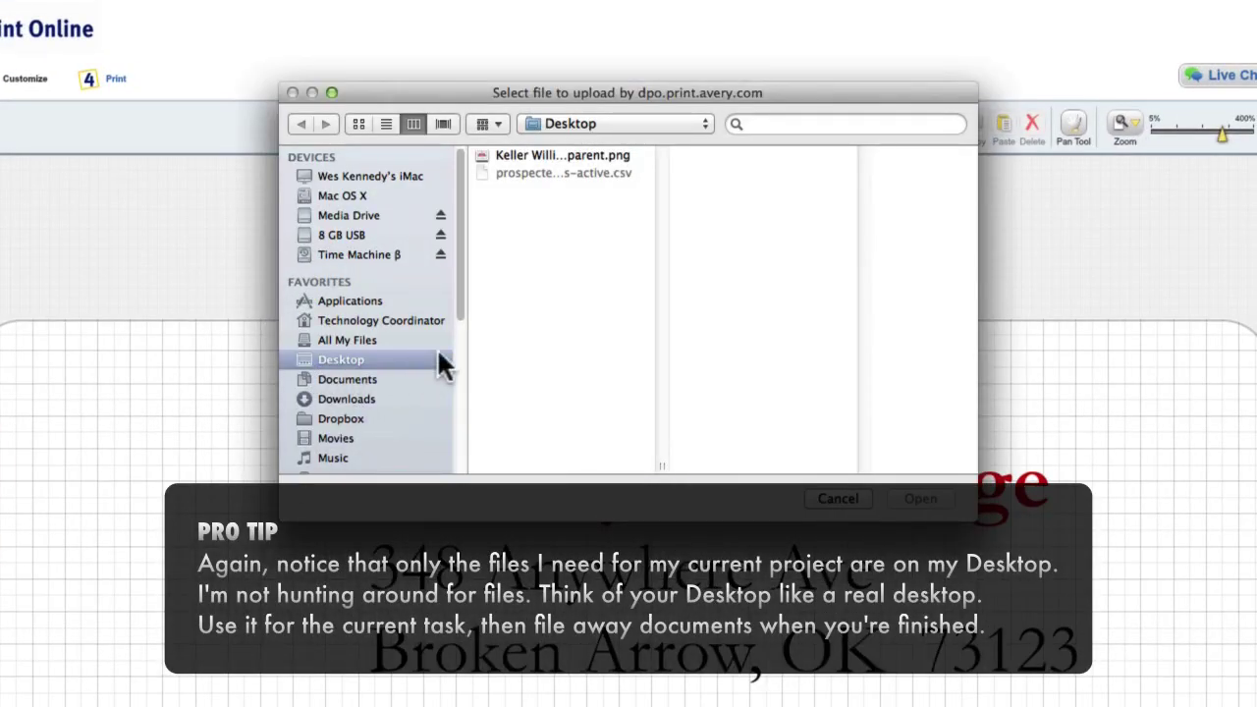
click(488, 157)
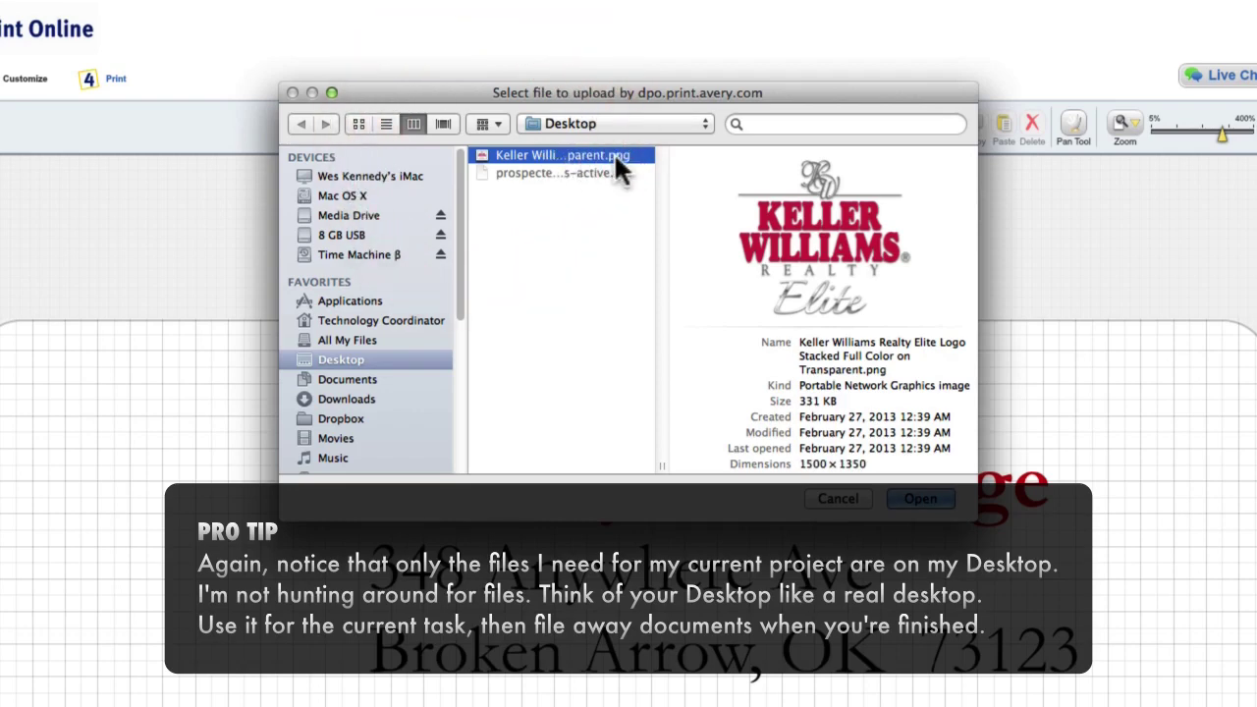
click(911, 494)
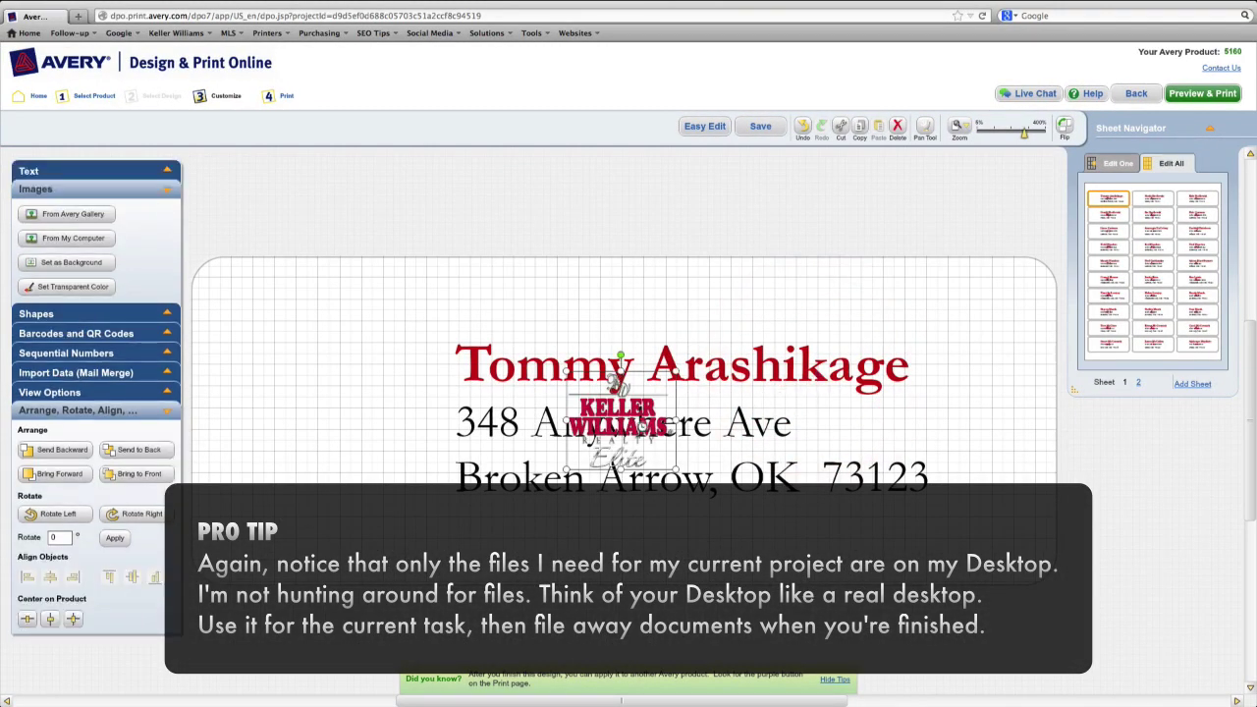
Move the logo to the label's left, enlarge it to label height, and centre it vertically.
drag(634, 430, 283, 337)
drag(321, 374, 313, 373)
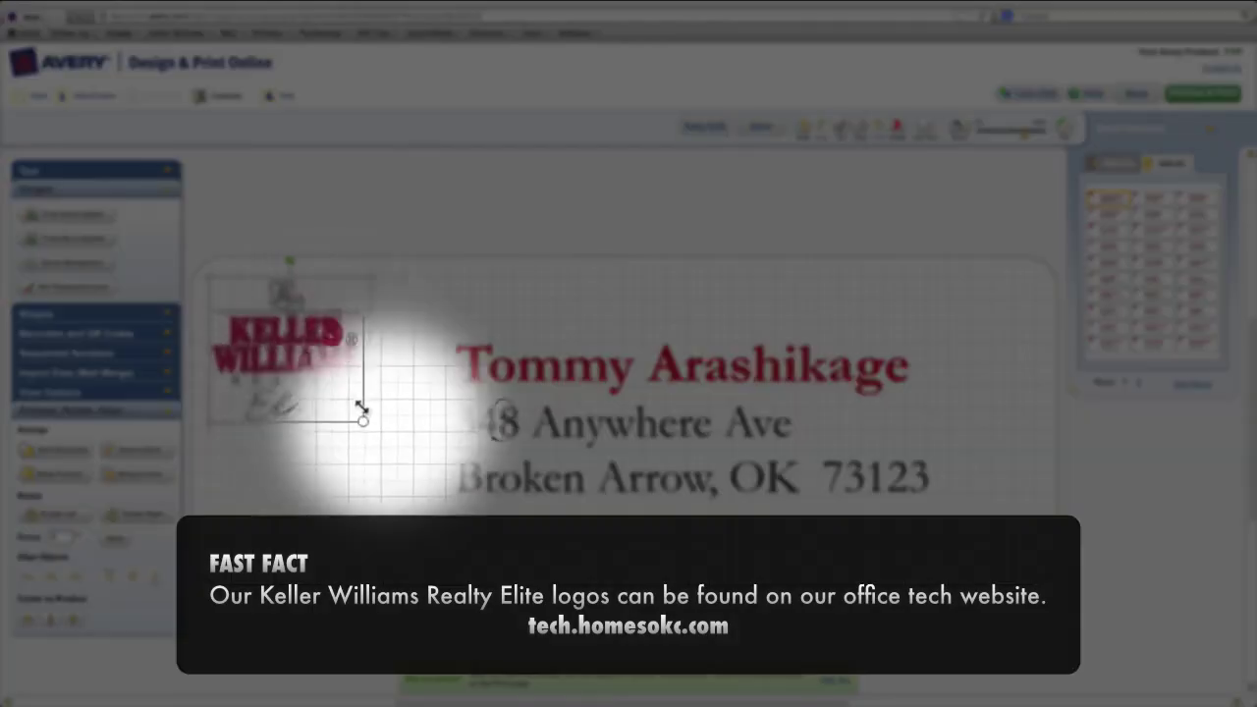
drag(371, 412, 436, 479)
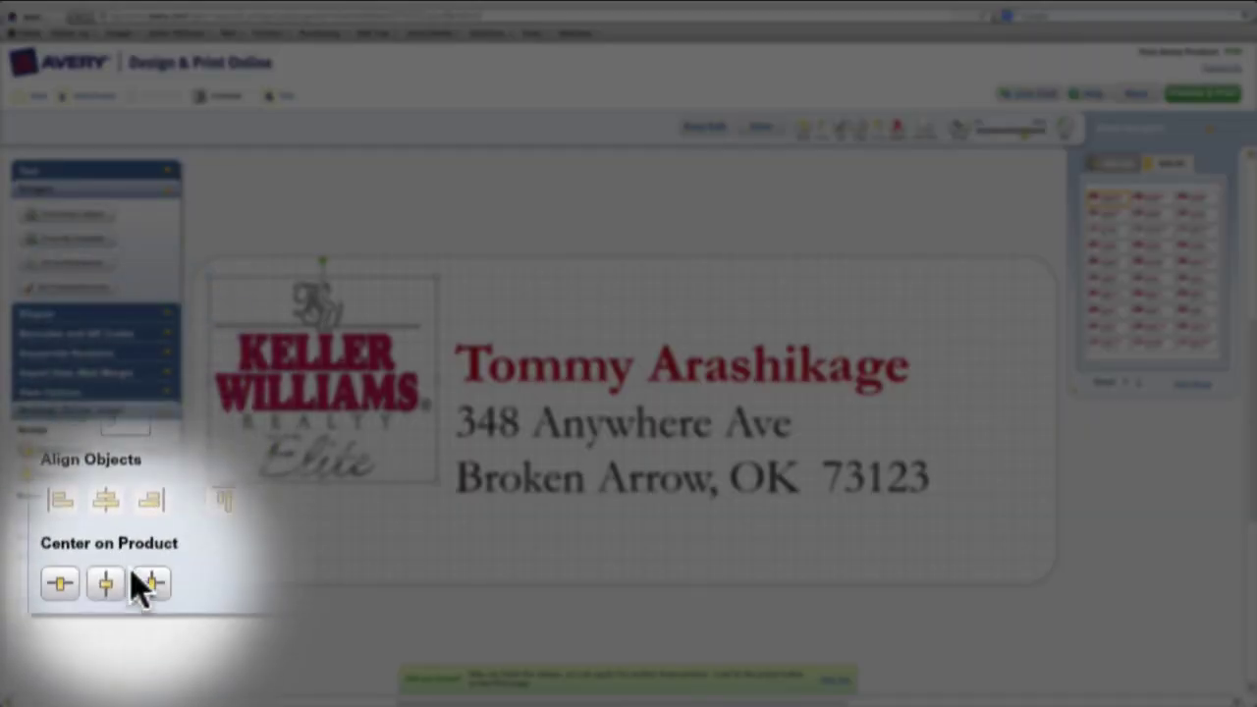
click(50, 619)
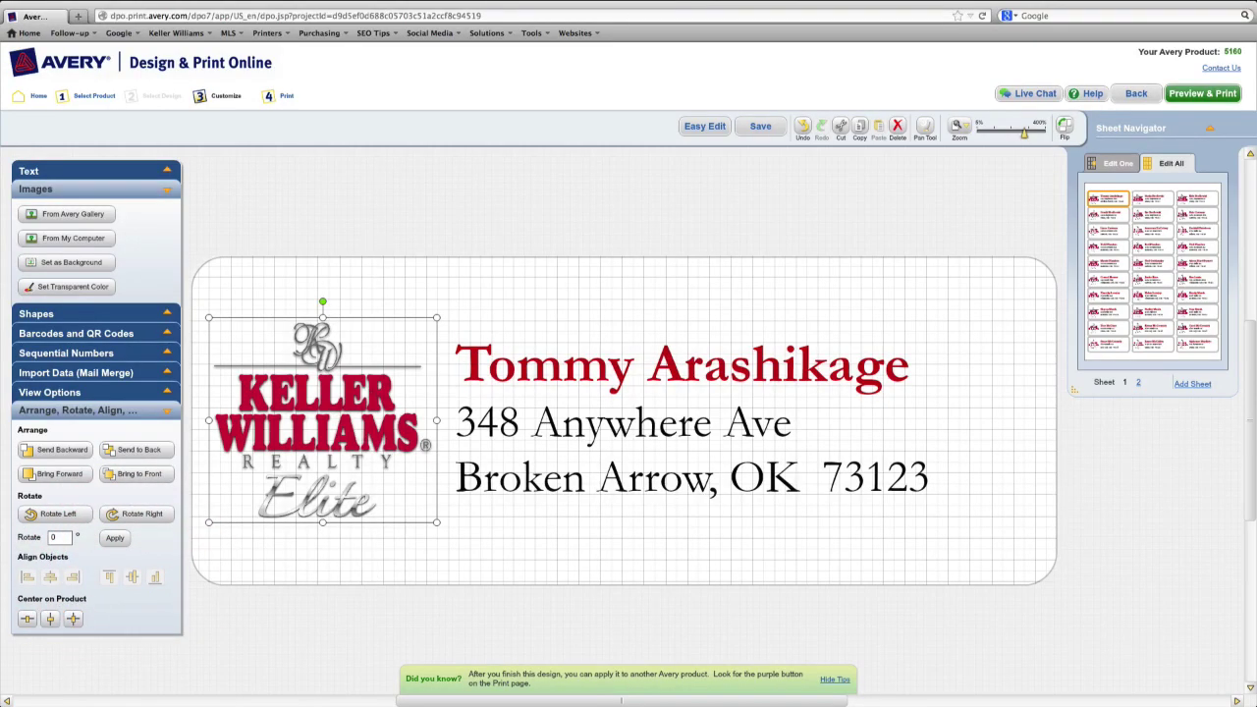
Deselect the logo and hide the label gridlines.
click(384, 558)
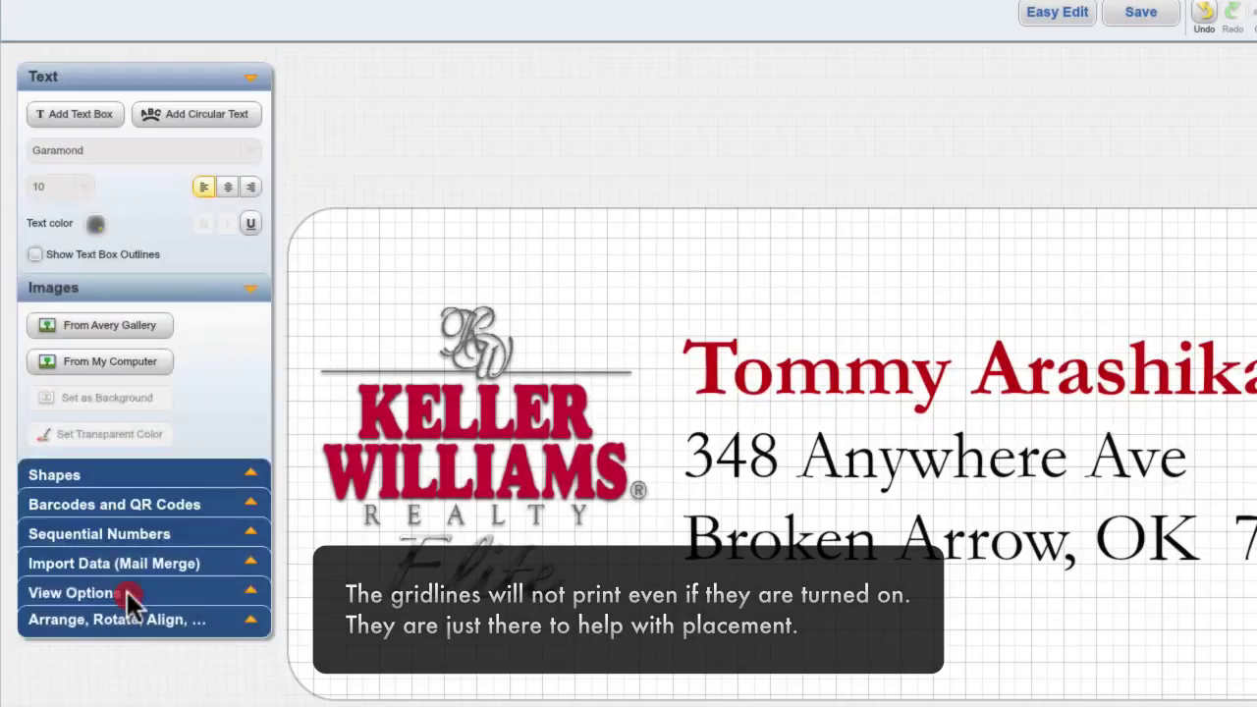
click(126, 593)
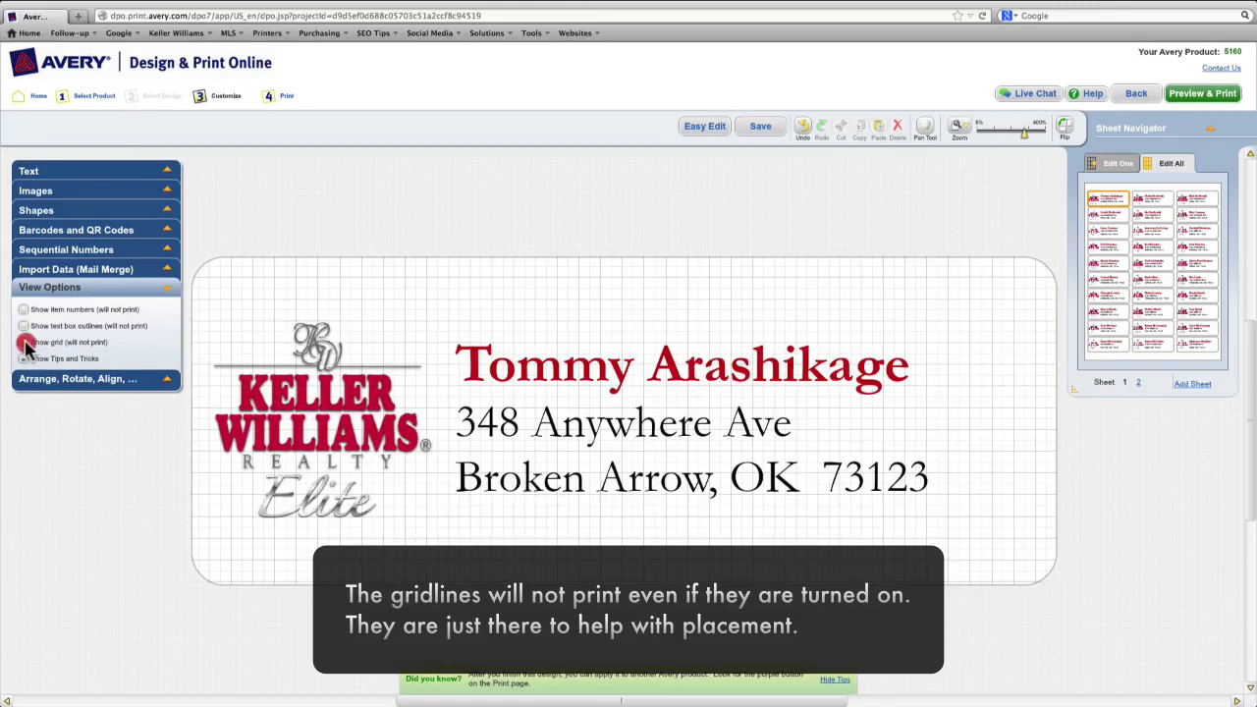
click(34, 336)
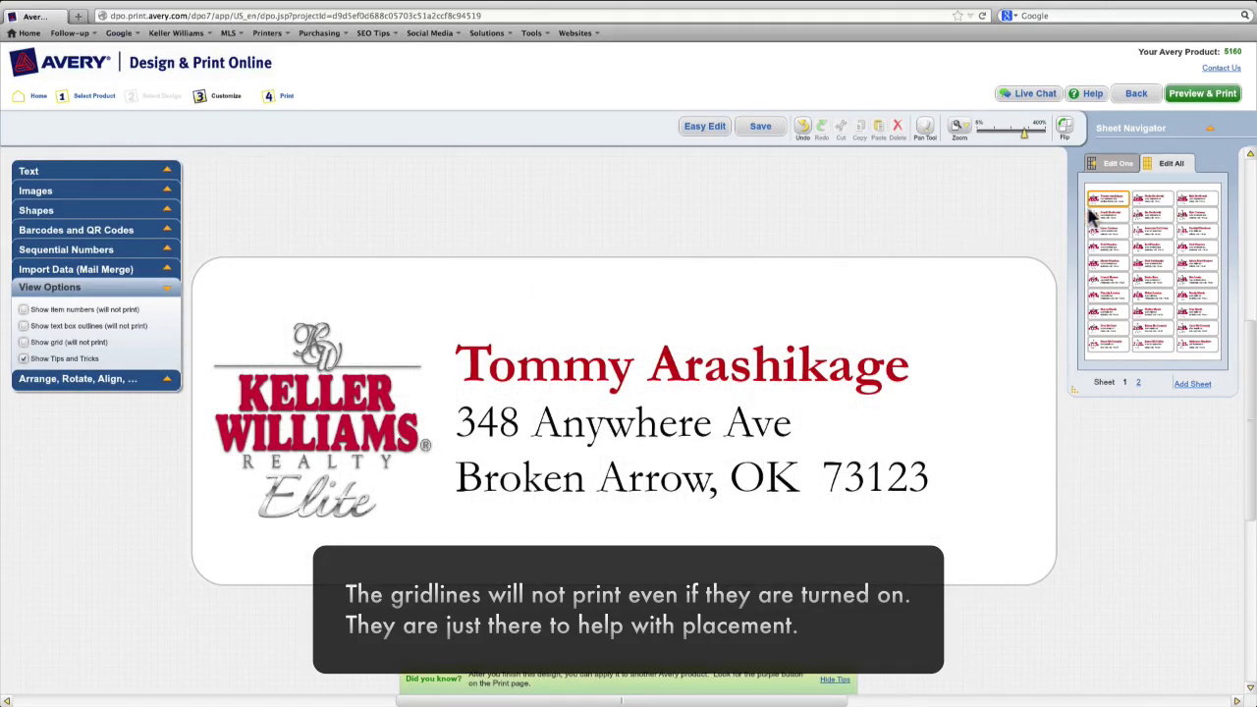
Step through sheet 1's merged labels up to the one in row five, column three.
click(1144, 202)
click(1184, 201)
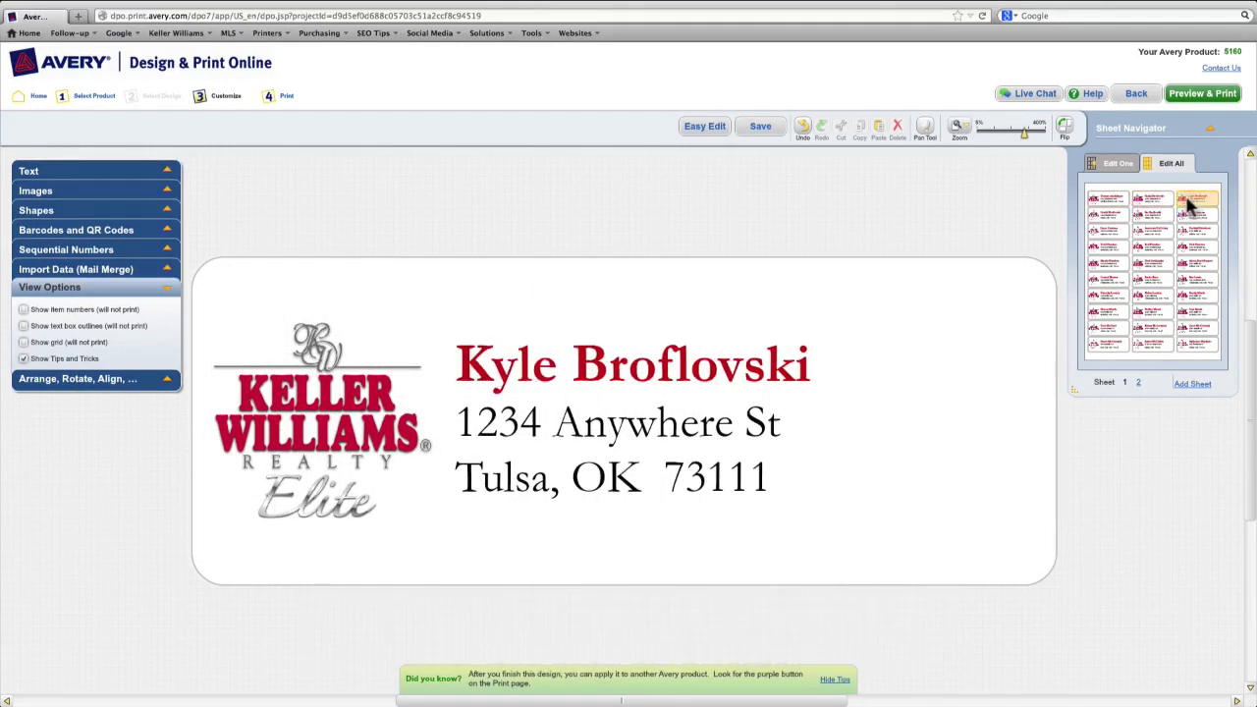
click(1118, 215)
click(1145, 211)
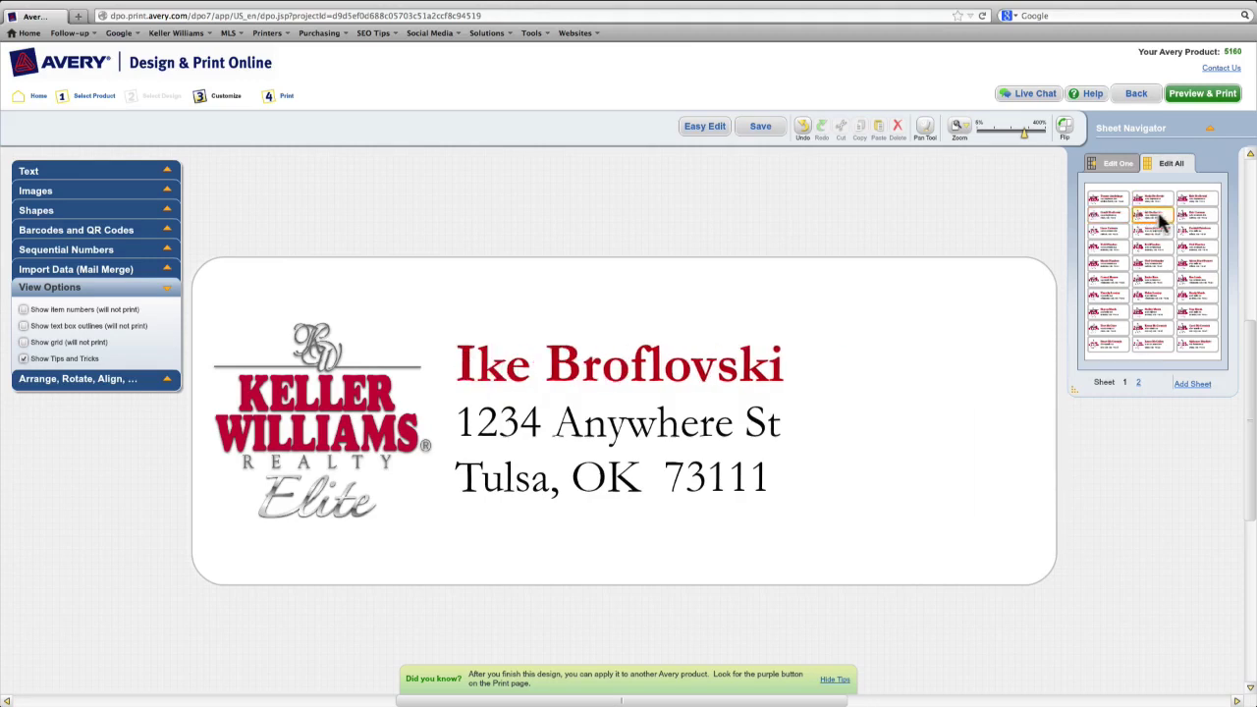
click(1191, 215)
click(1118, 232)
click(1155, 232)
click(1197, 232)
click(1115, 248)
click(1159, 248)
click(1190, 248)
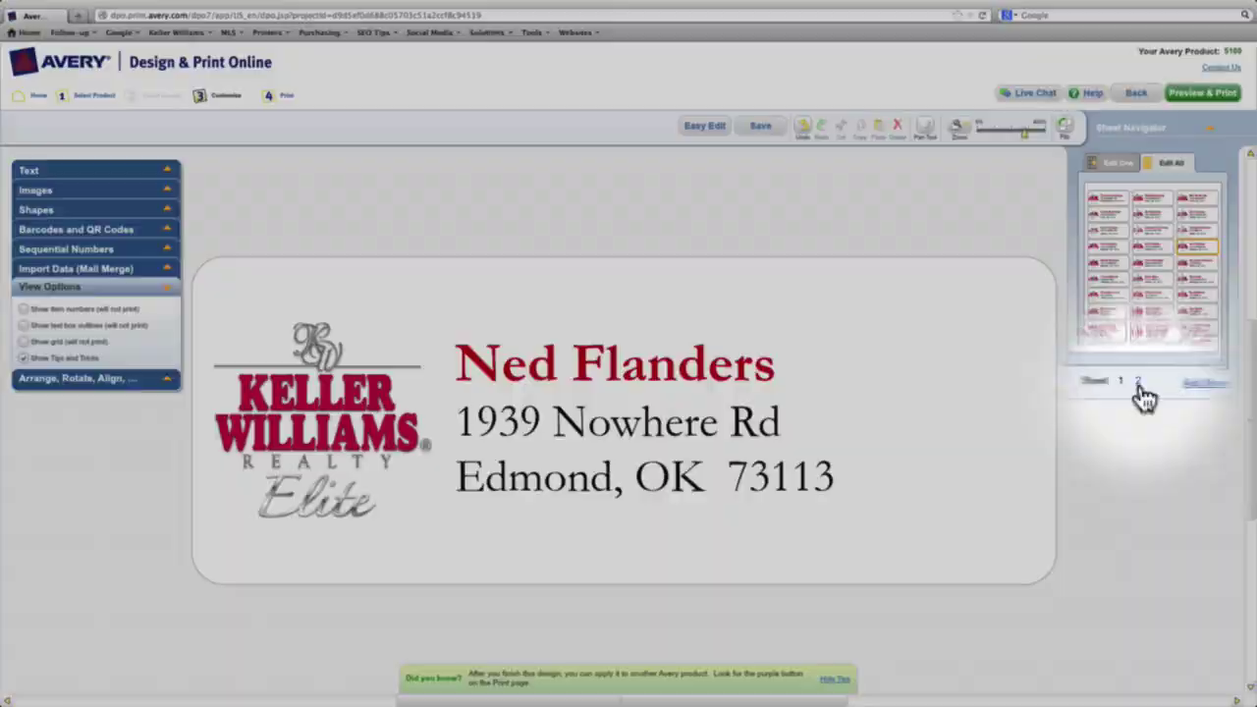
Switch to sheet 2, view its second label, then return to its first label.
click(1139, 384)
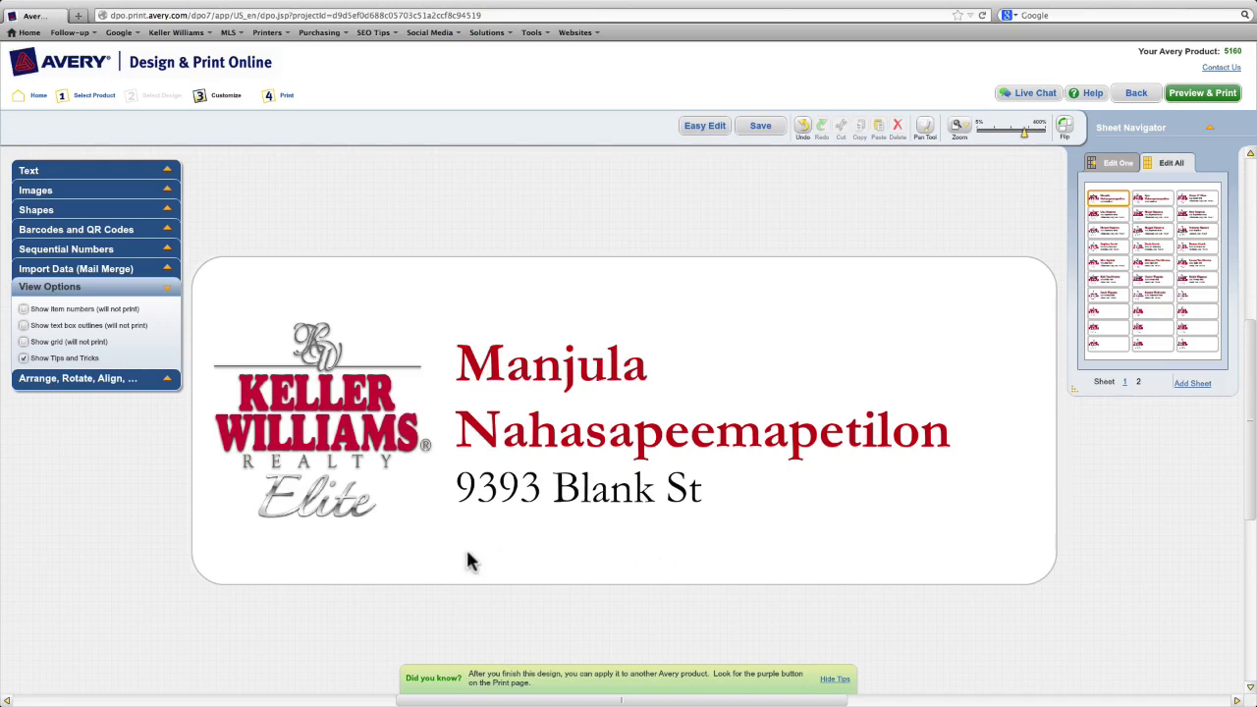
click(1156, 203)
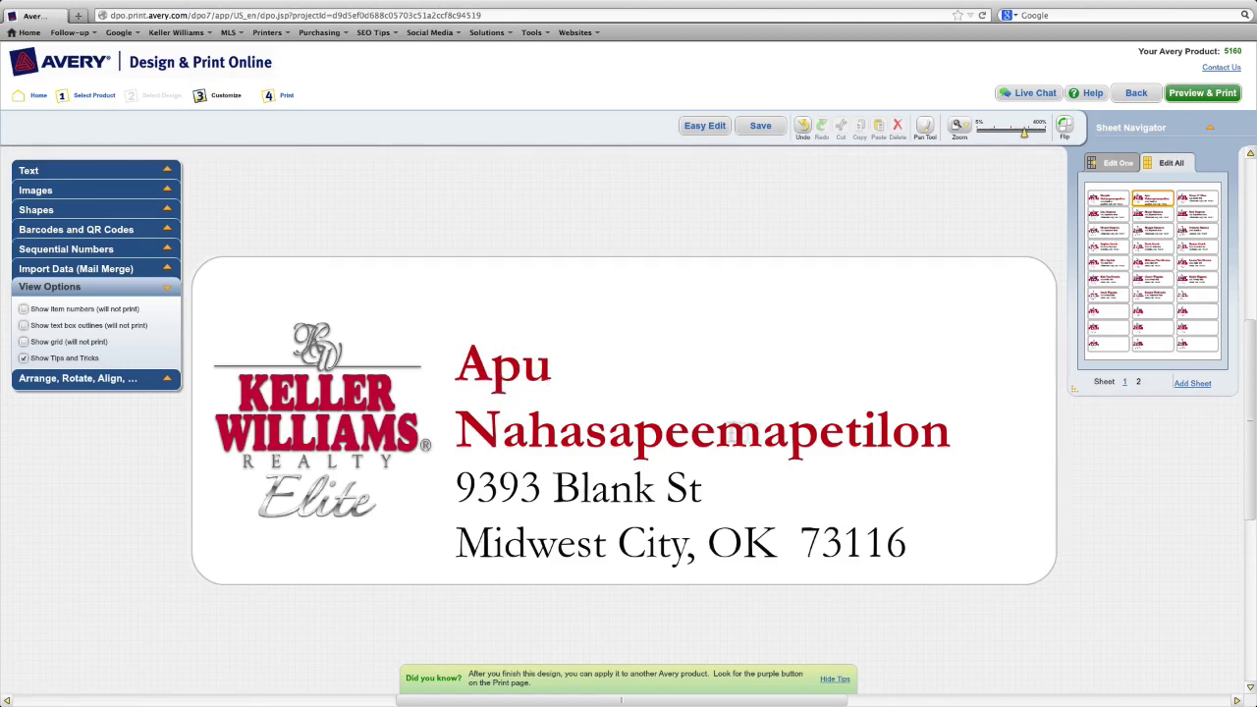
click(1110, 205)
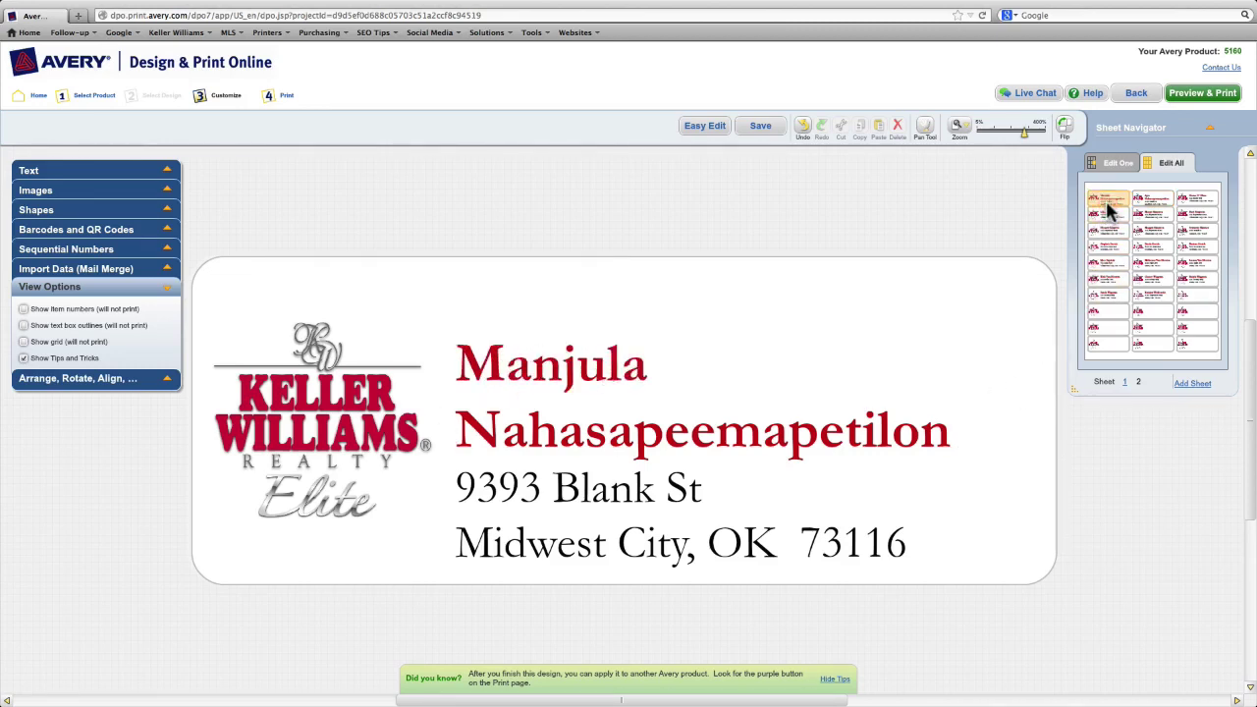
Centre the first sheet-2 label's address block vertically on the label.
click(577, 356)
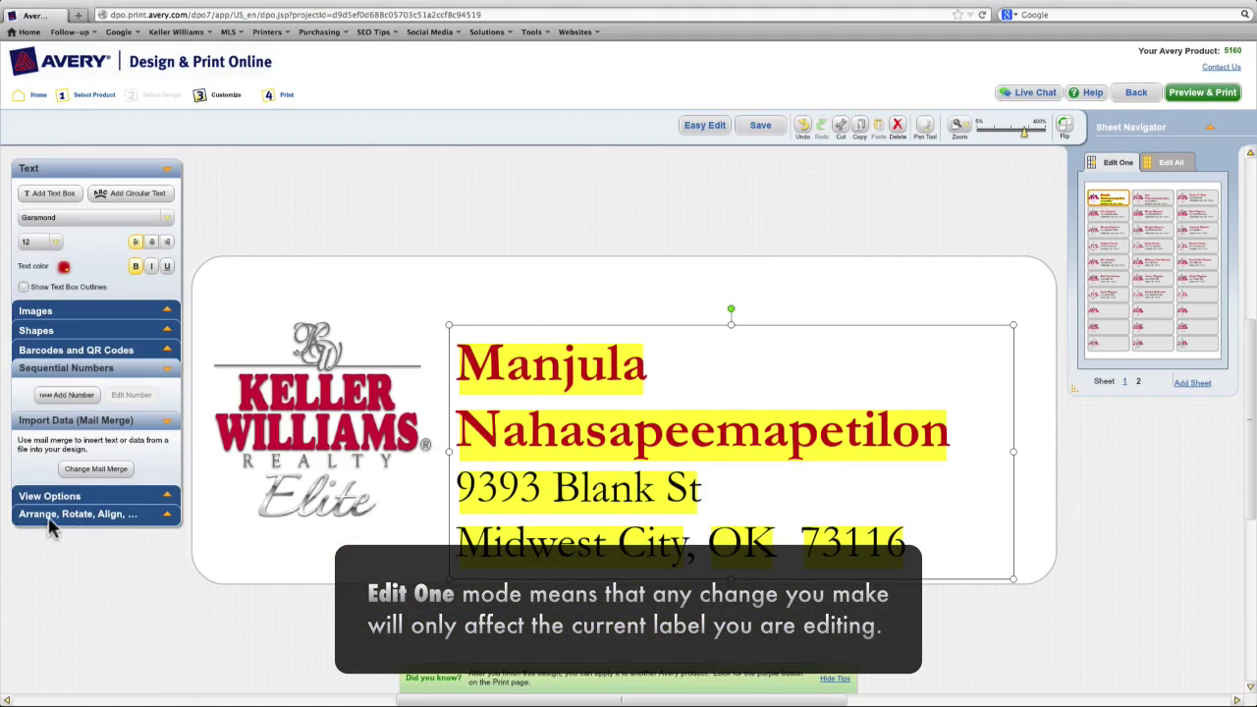
click(51, 514)
click(50, 514)
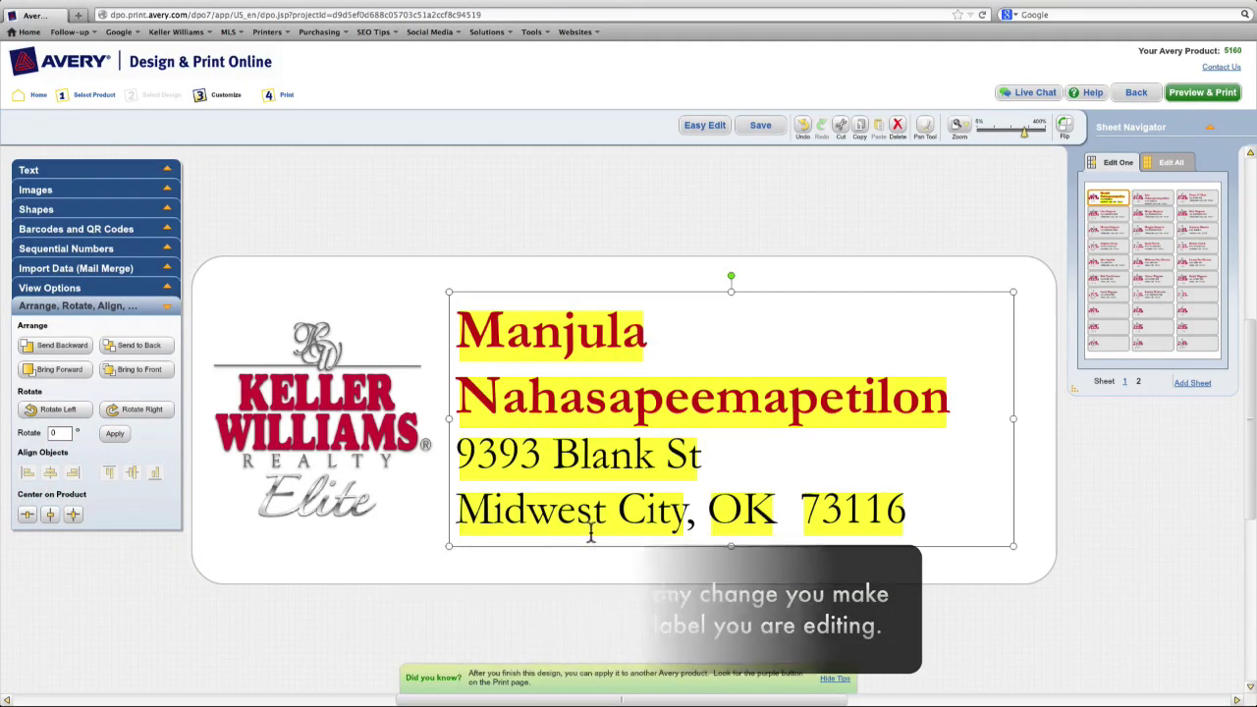
On the second label, set the long two-line name to font size 10.
click(1160, 198)
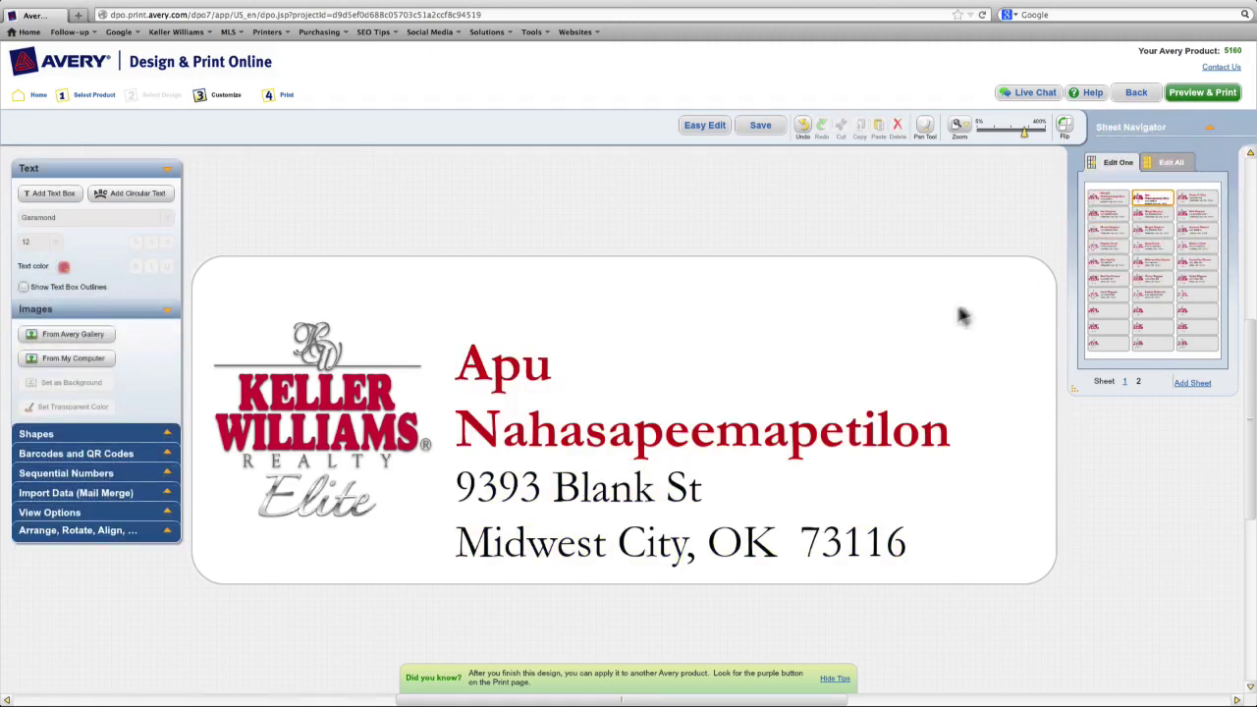
click(515, 436)
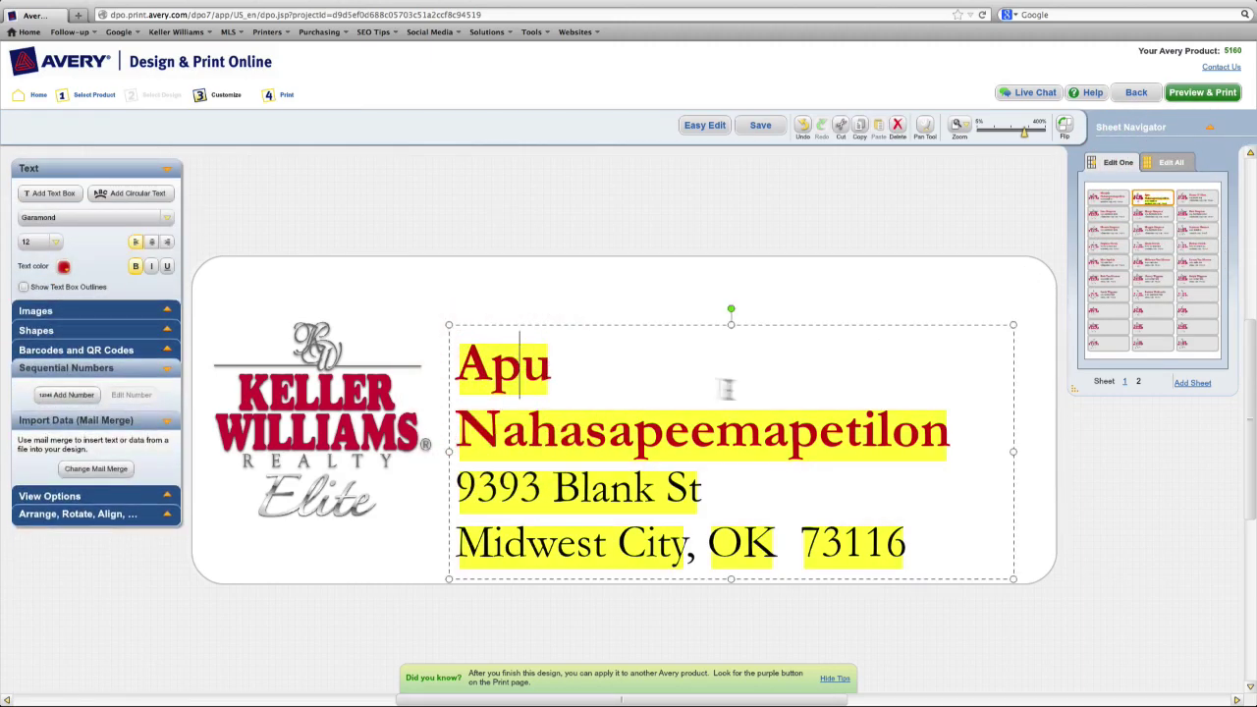
drag(953, 425, 463, 364)
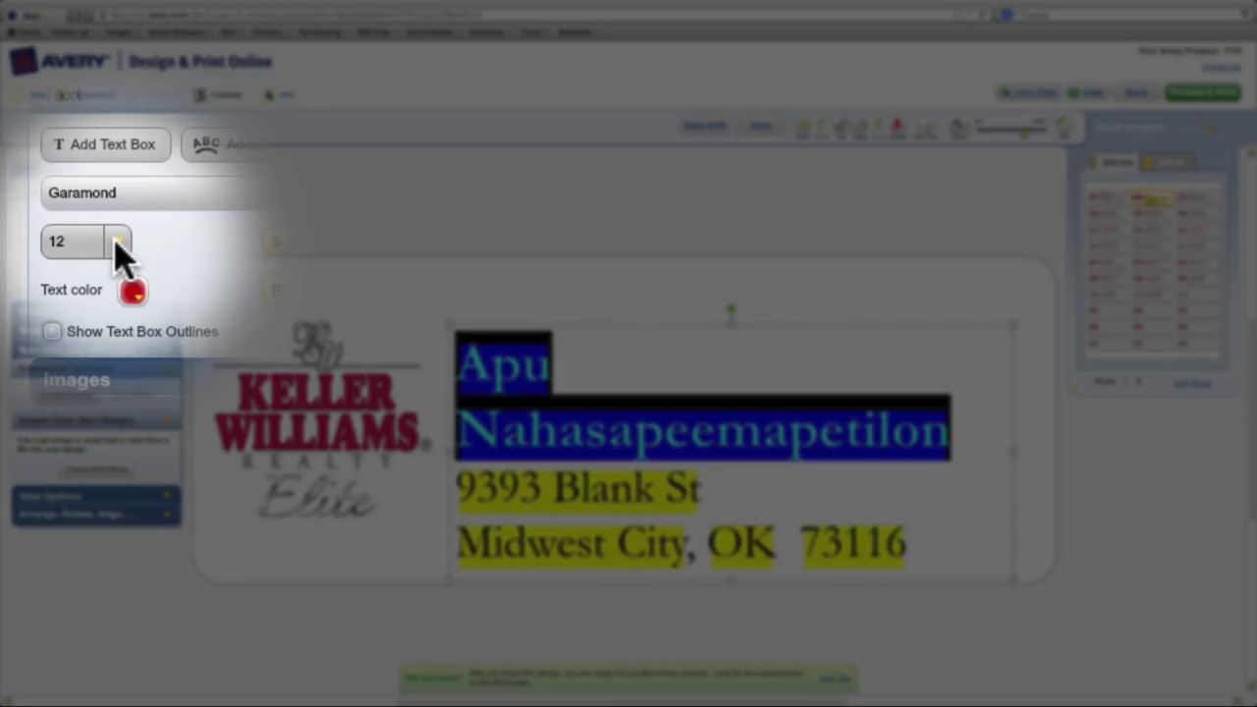
click(56, 243)
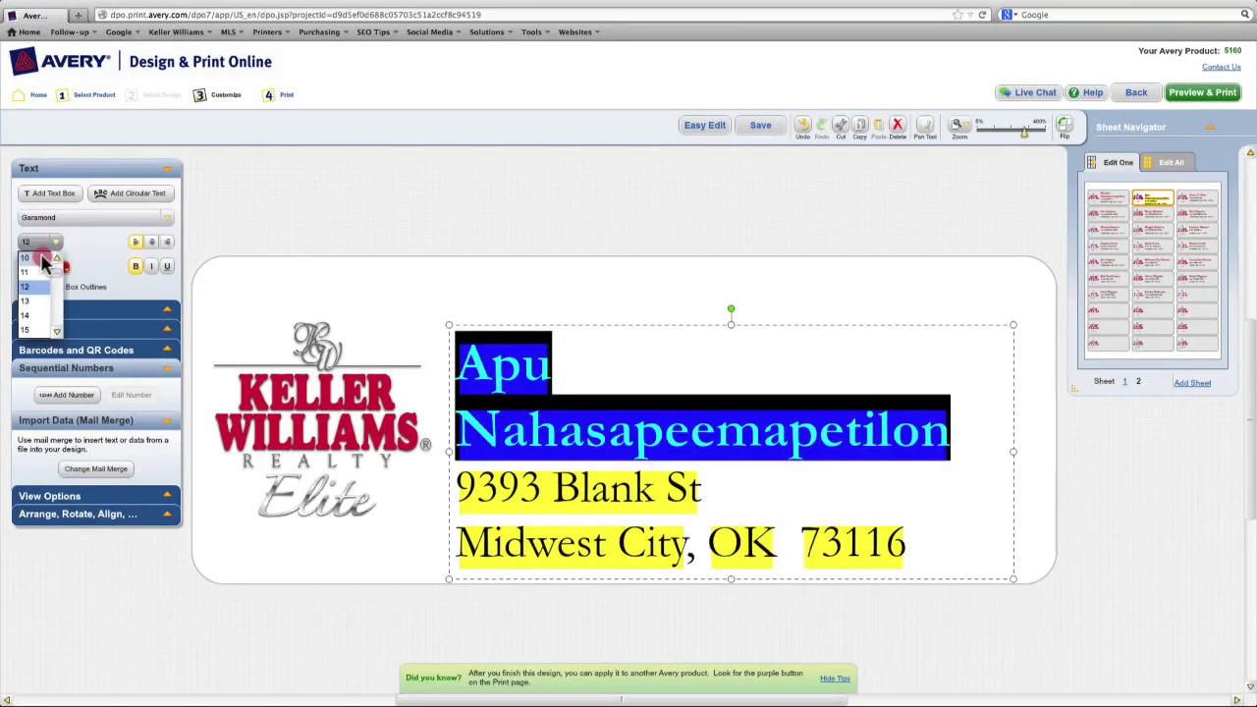
click(49, 259)
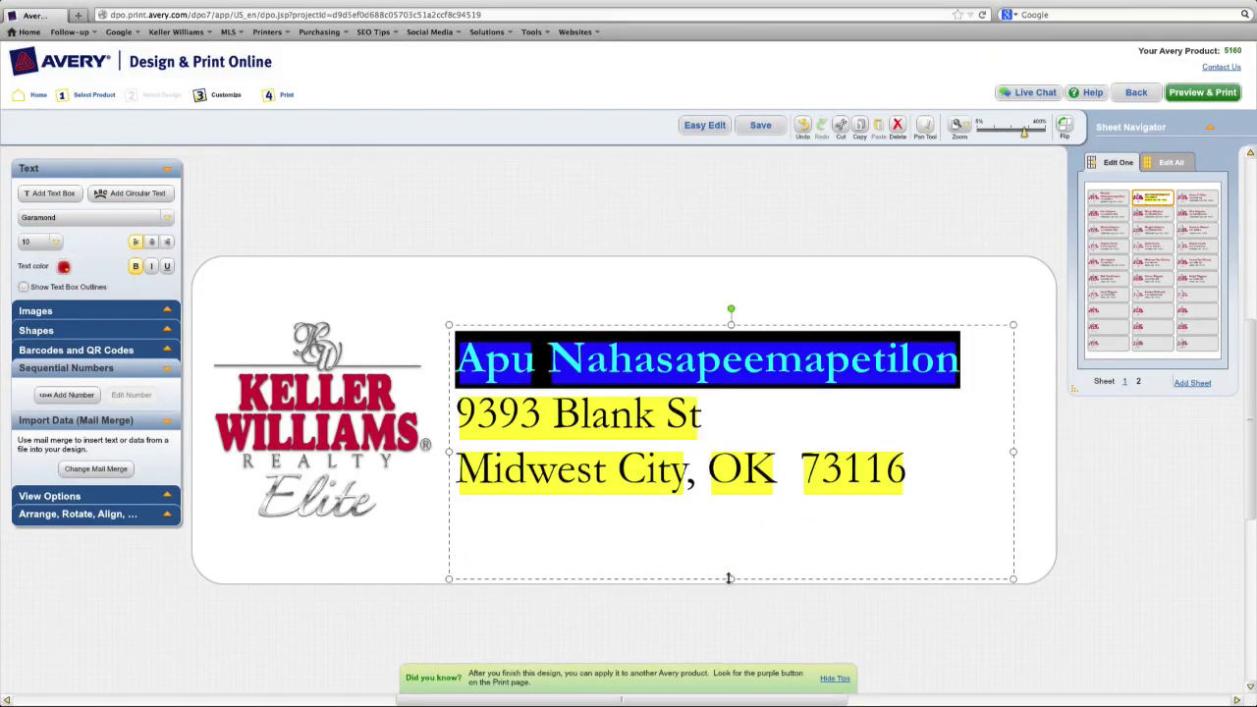
Shrink that text box to fit three lines and re-centre it vertically on the label.
drag(729, 579, 728, 475)
click(1025, 377)
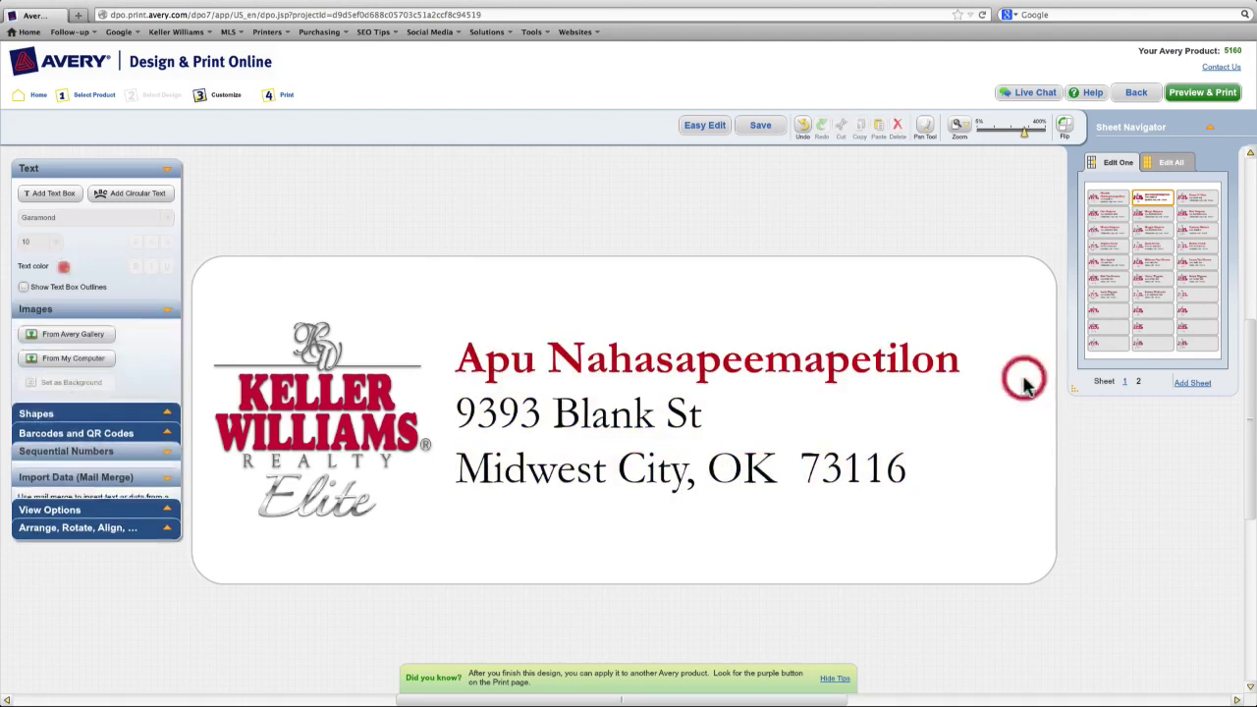
click(856, 360)
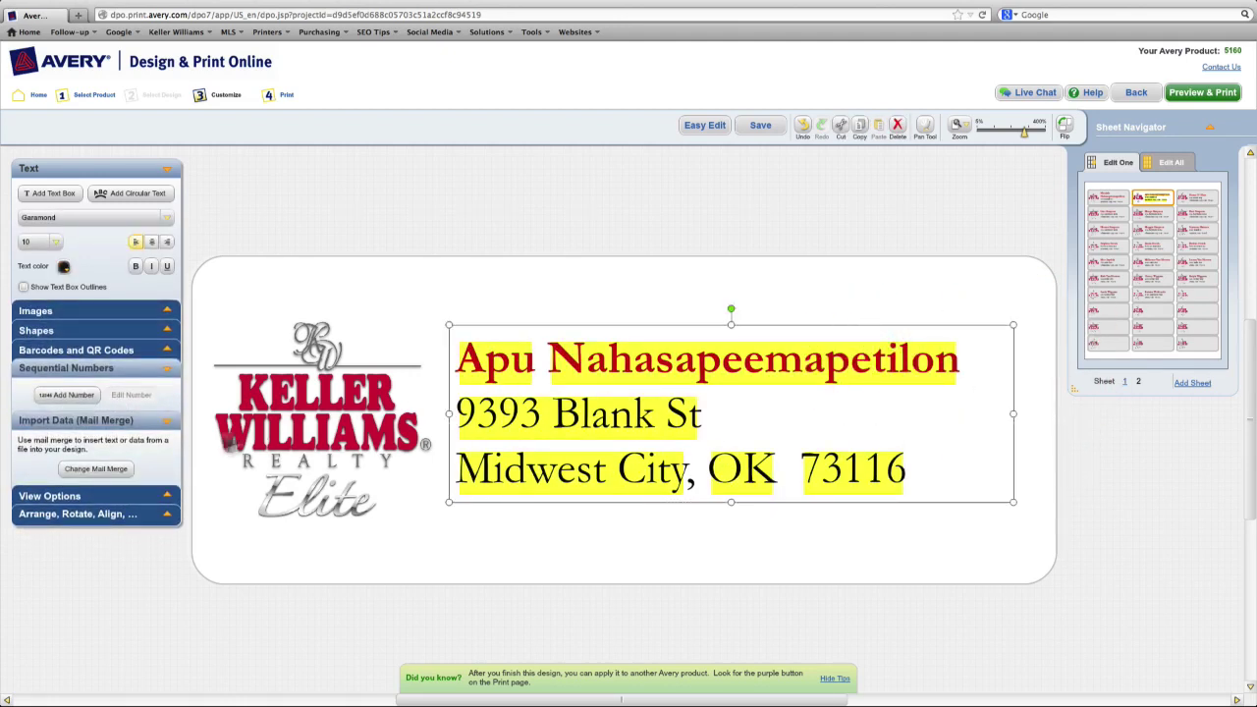
click(51, 517)
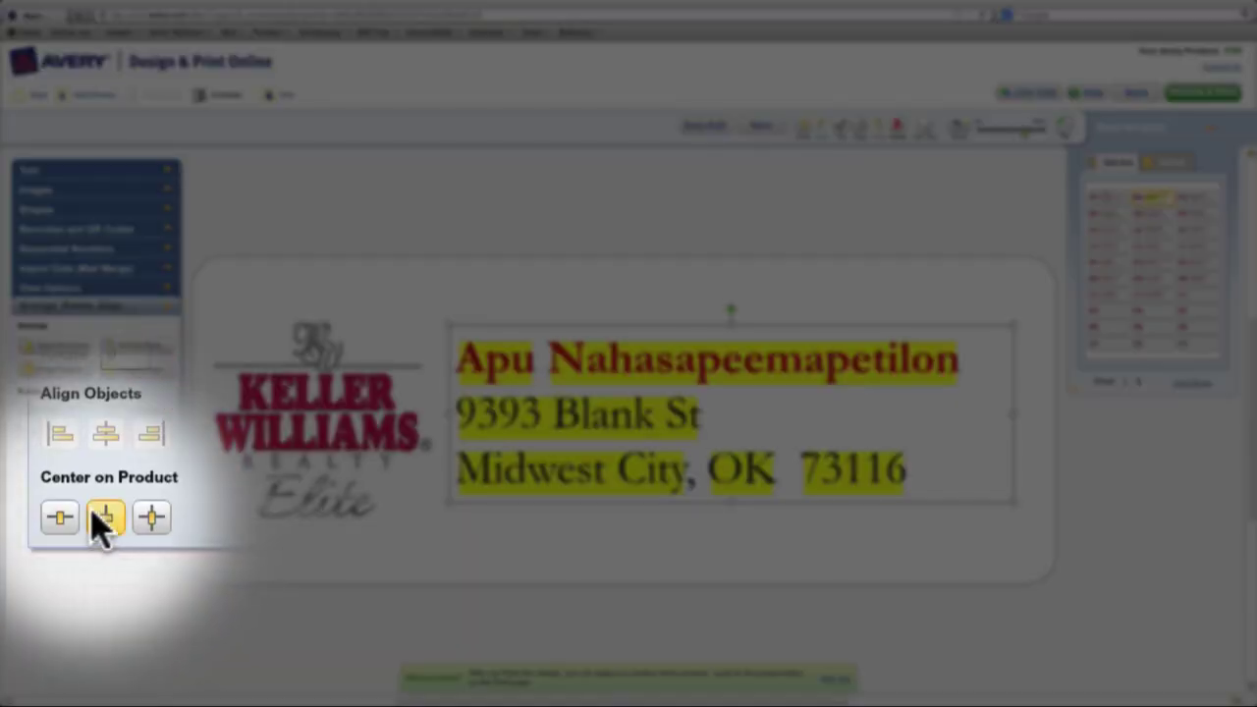
click(49, 514)
click(646, 547)
click(1142, 196)
Browse the second-row merged labels, then expand the Shapes and Barcodes and QR Codes panels.
click(1194, 197)
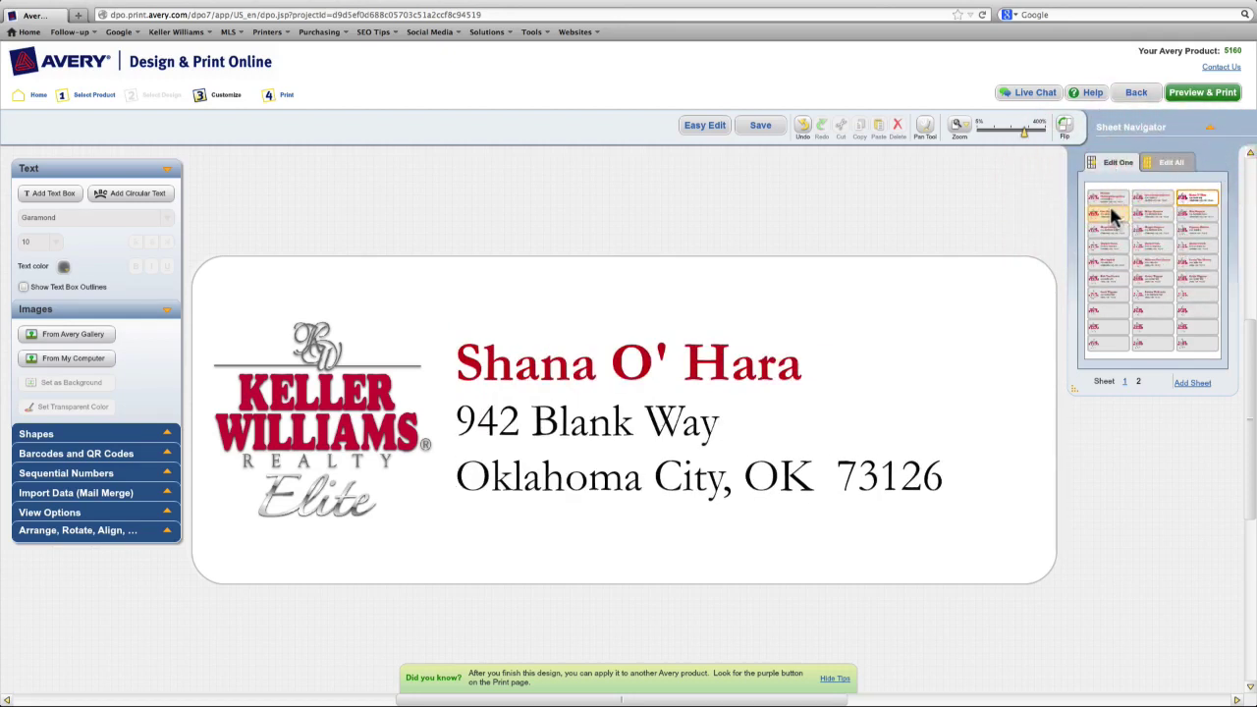
click(1110, 210)
click(1151, 212)
click(1199, 219)
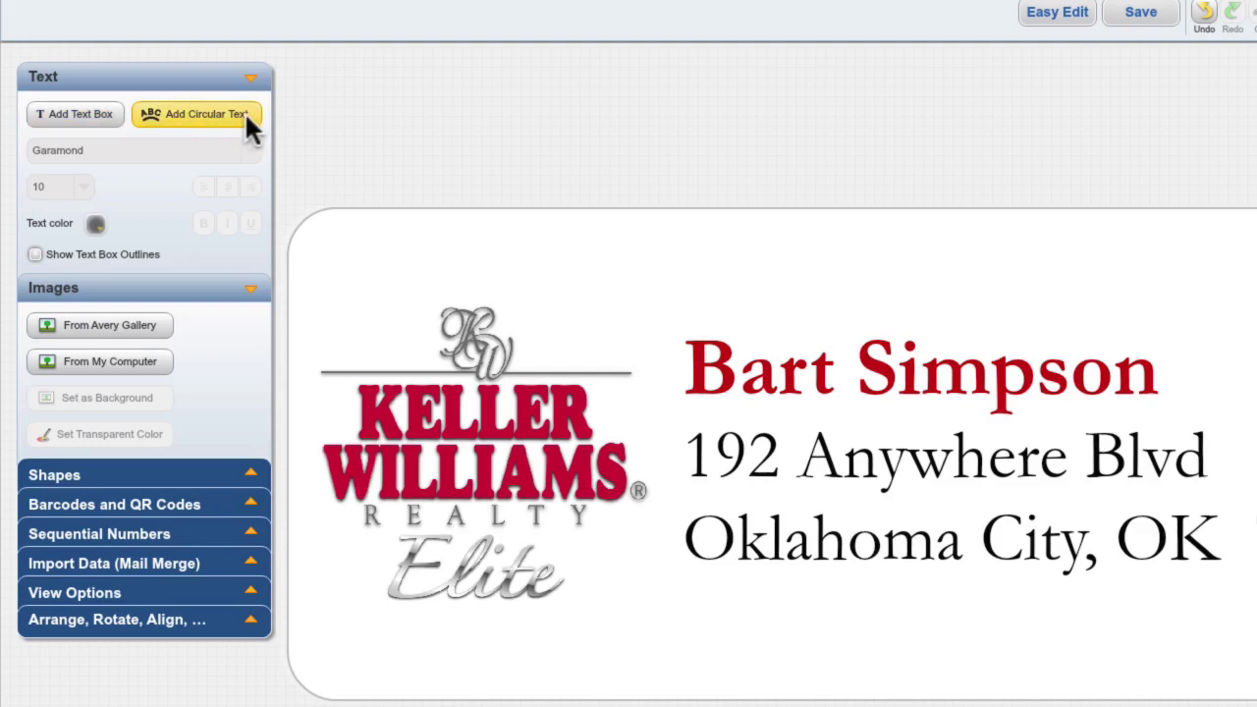
click(59, 474)
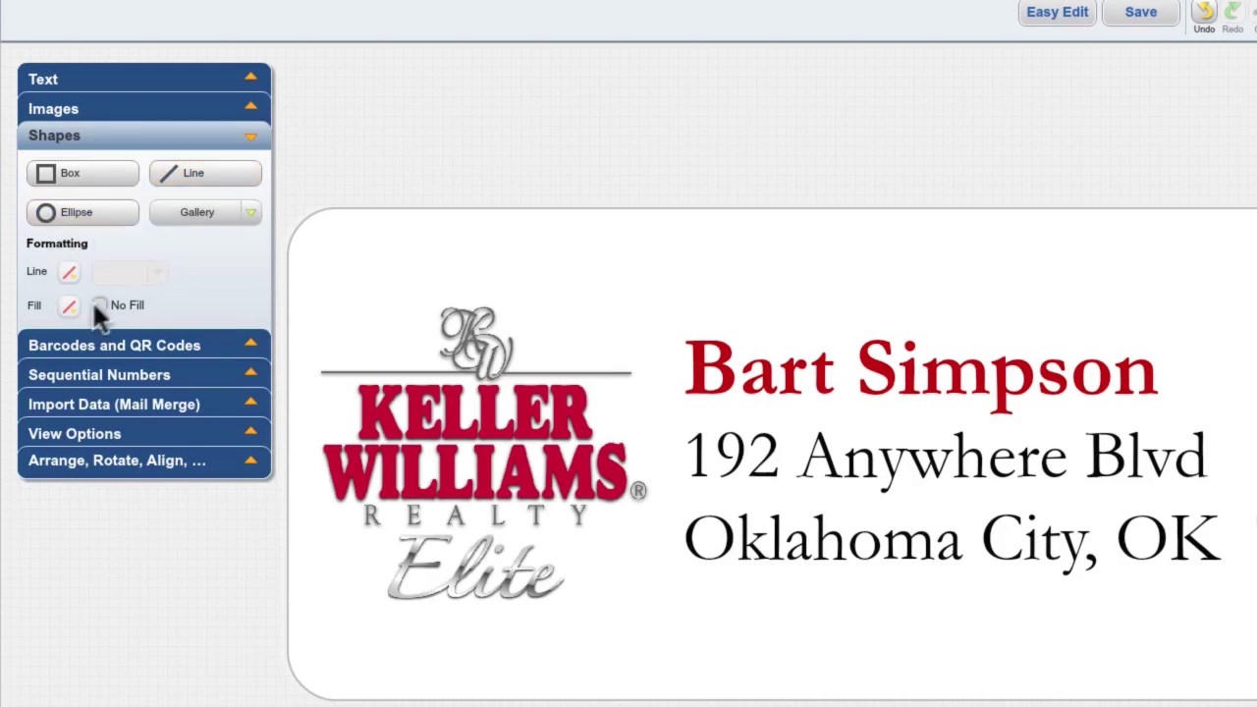
click(187, 354)
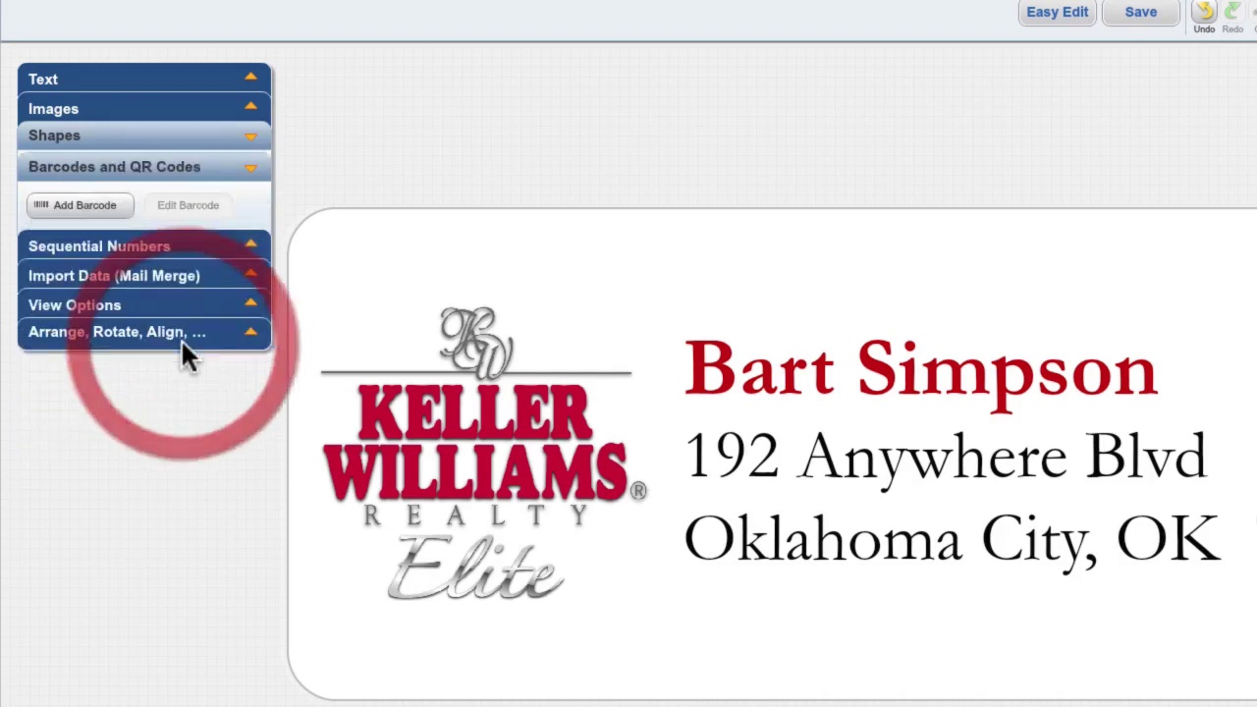
click(112, 201)
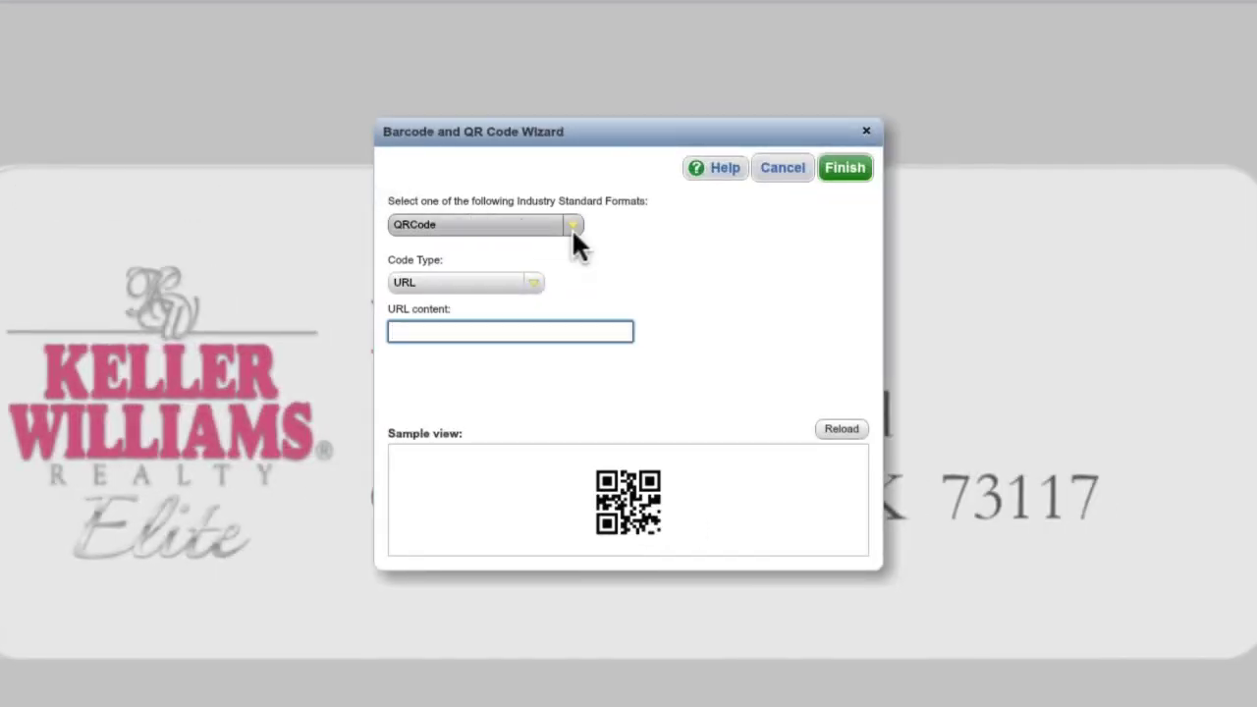
click(572, 228)
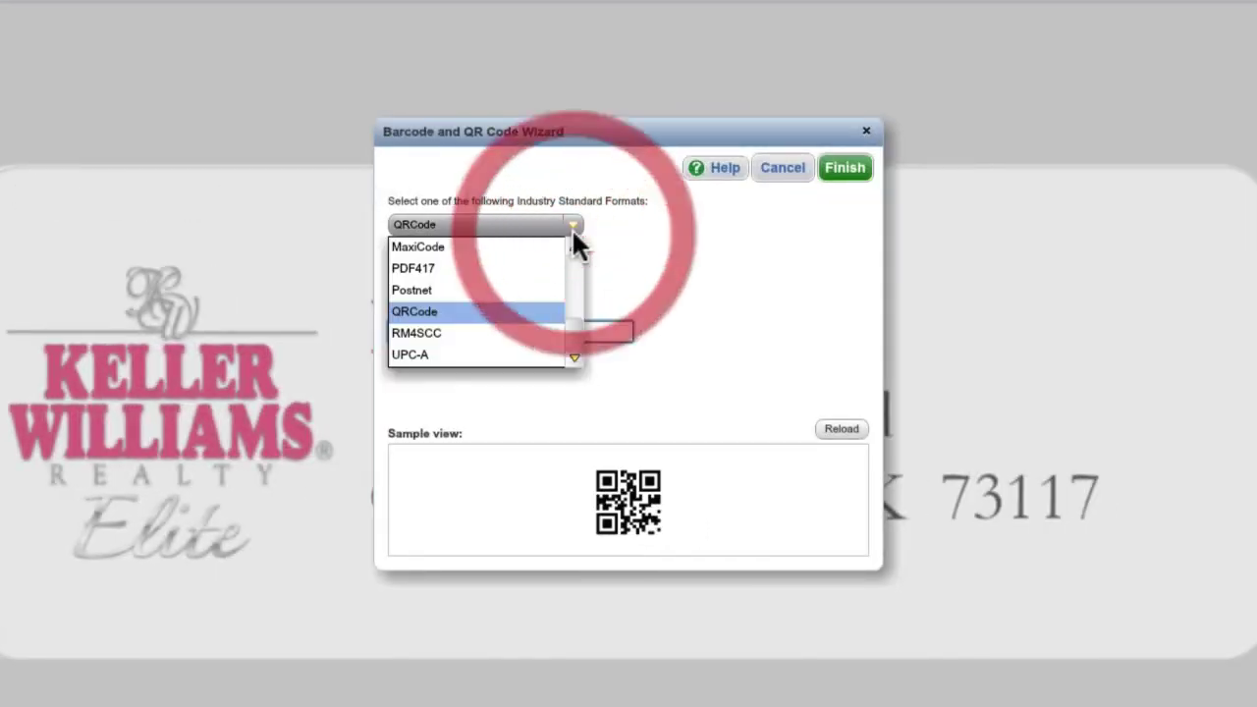
click(539, 245)
click(541, 228)
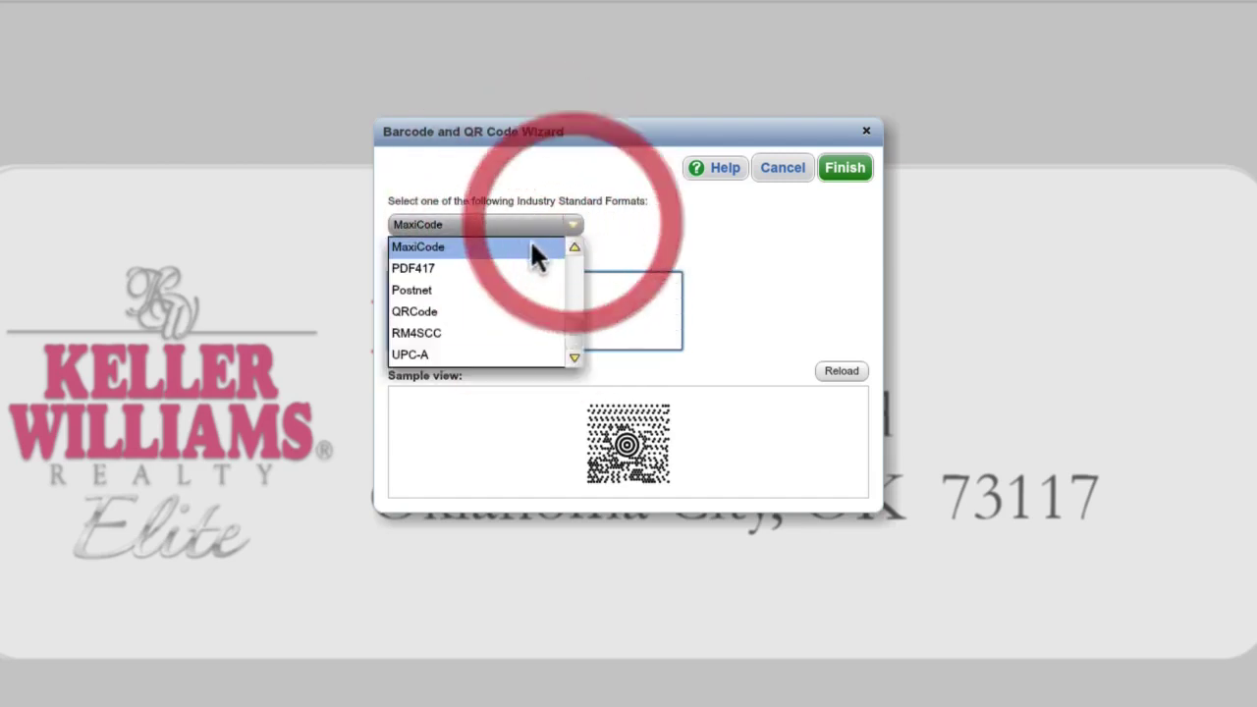
click(530, 289)
click(577, 234)
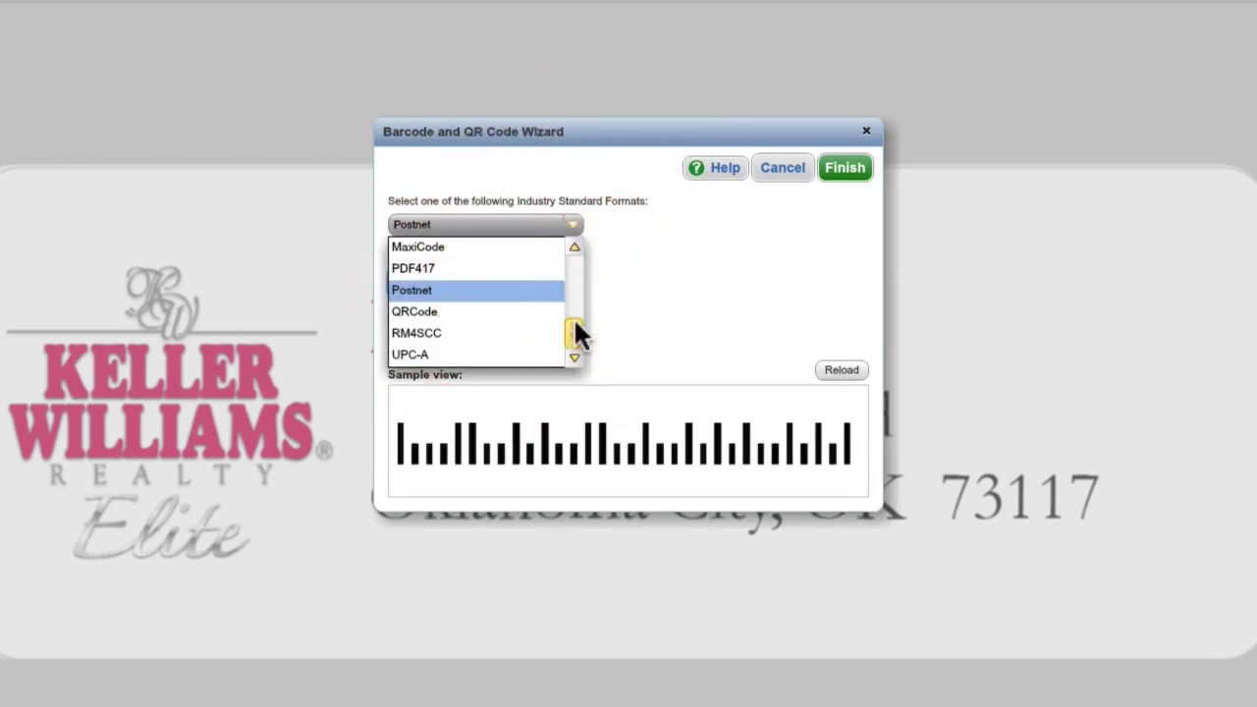
drag(576, 331, 573, 261)
click(523, 288)
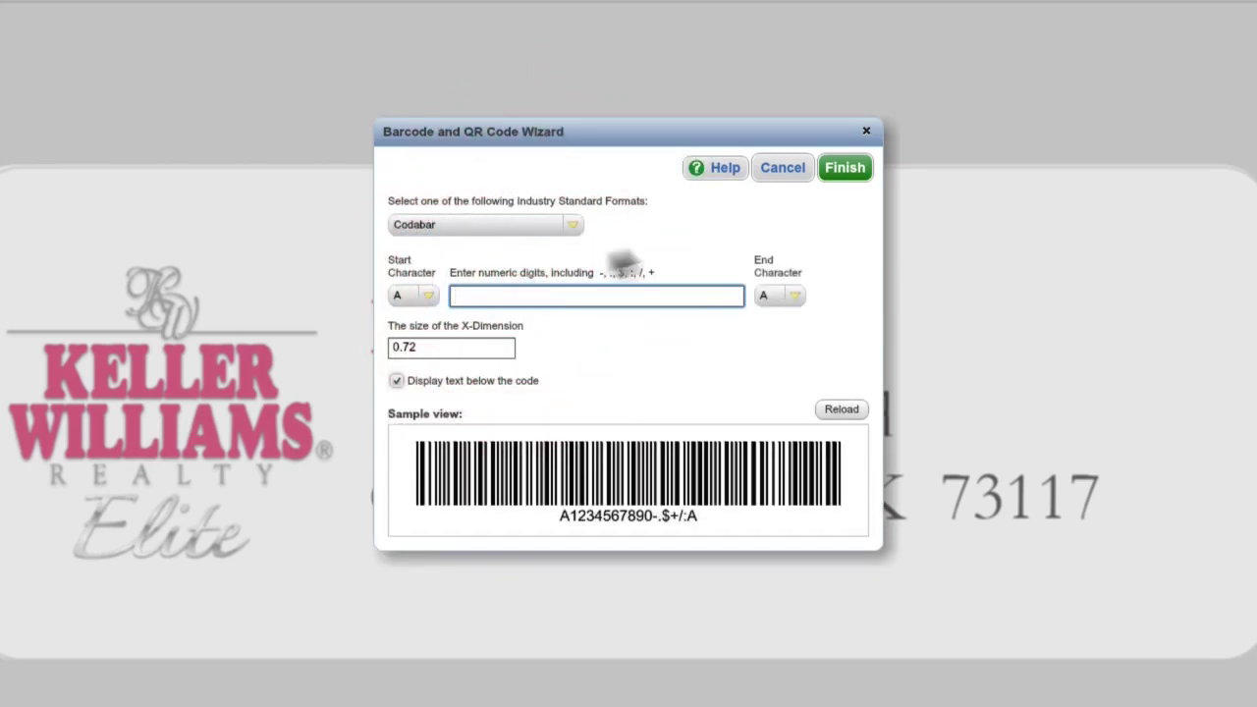
click(769, 170)
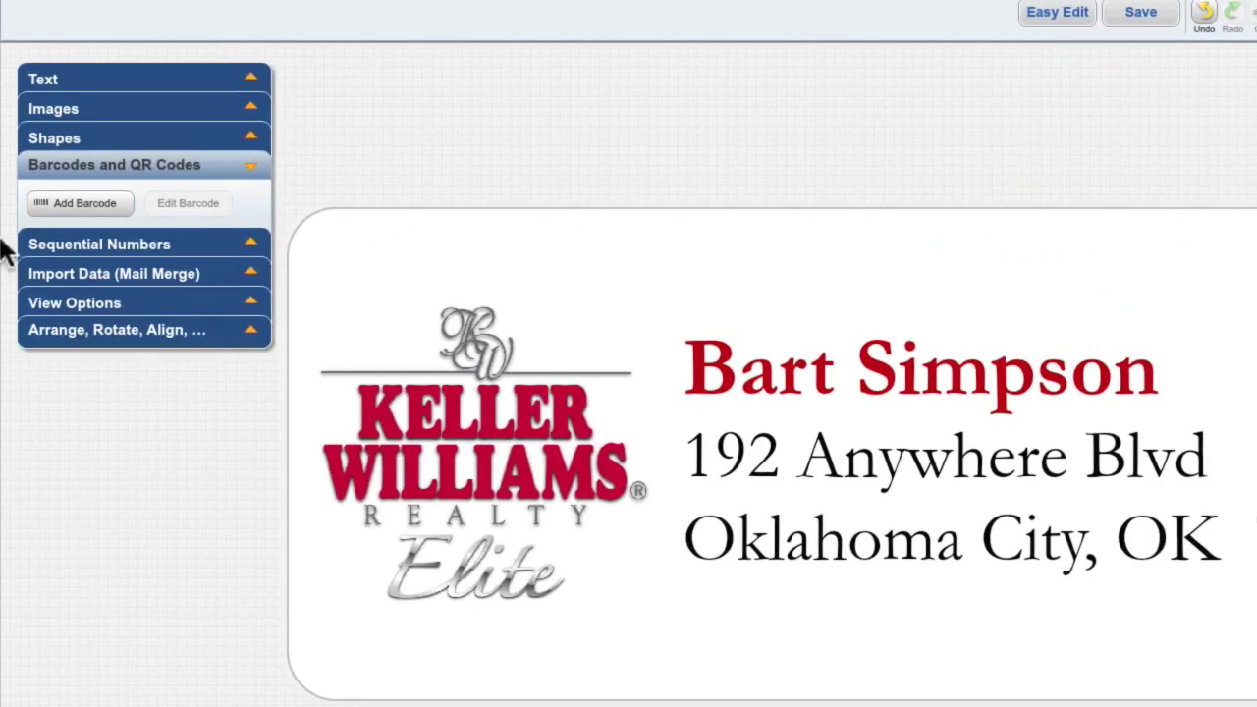
Save the project to the MyAvery online account under the name 'Labels Tutorial'.
click(162, 245)
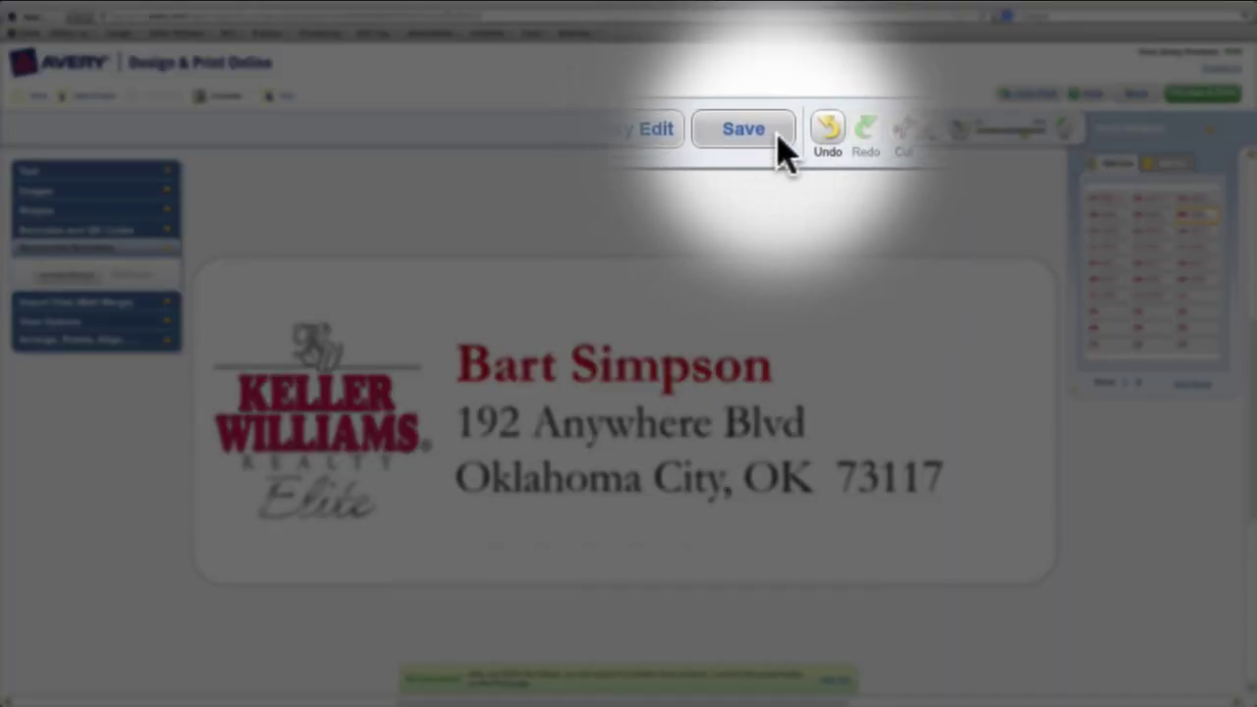
click(759, 123)
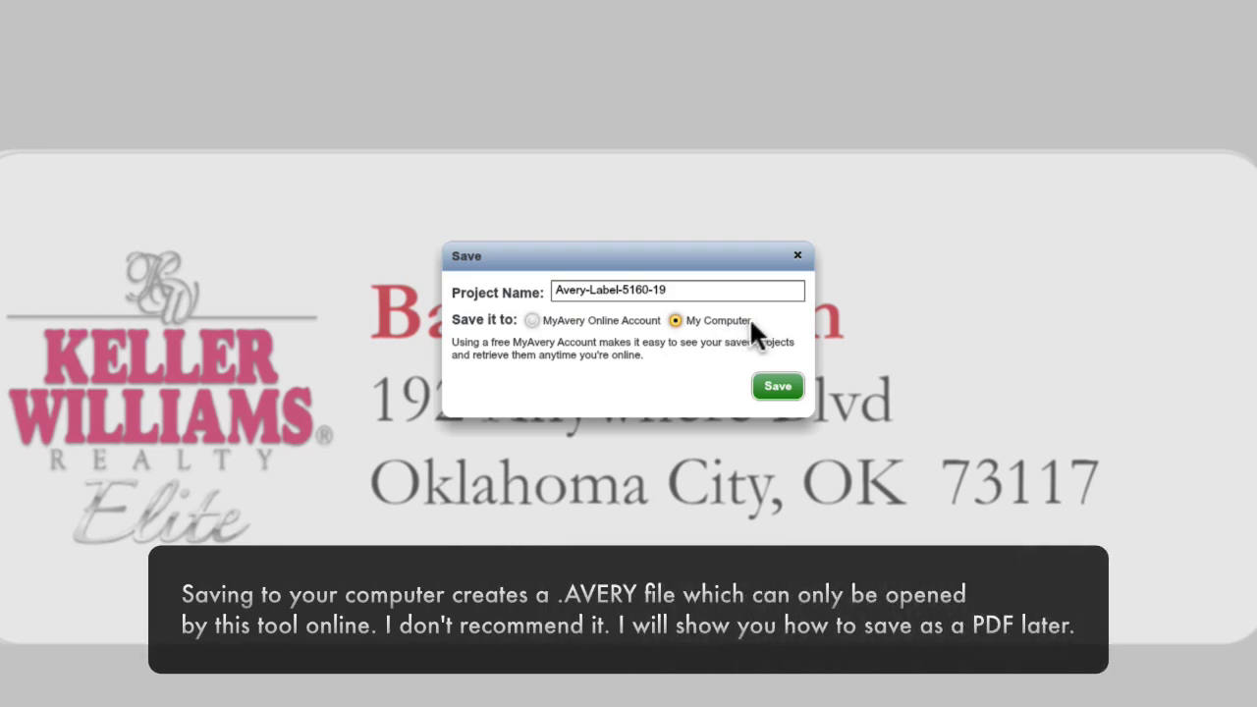
click(533, 321)
drag(679, 292, 516, 293)
text(Labels Tutorial)
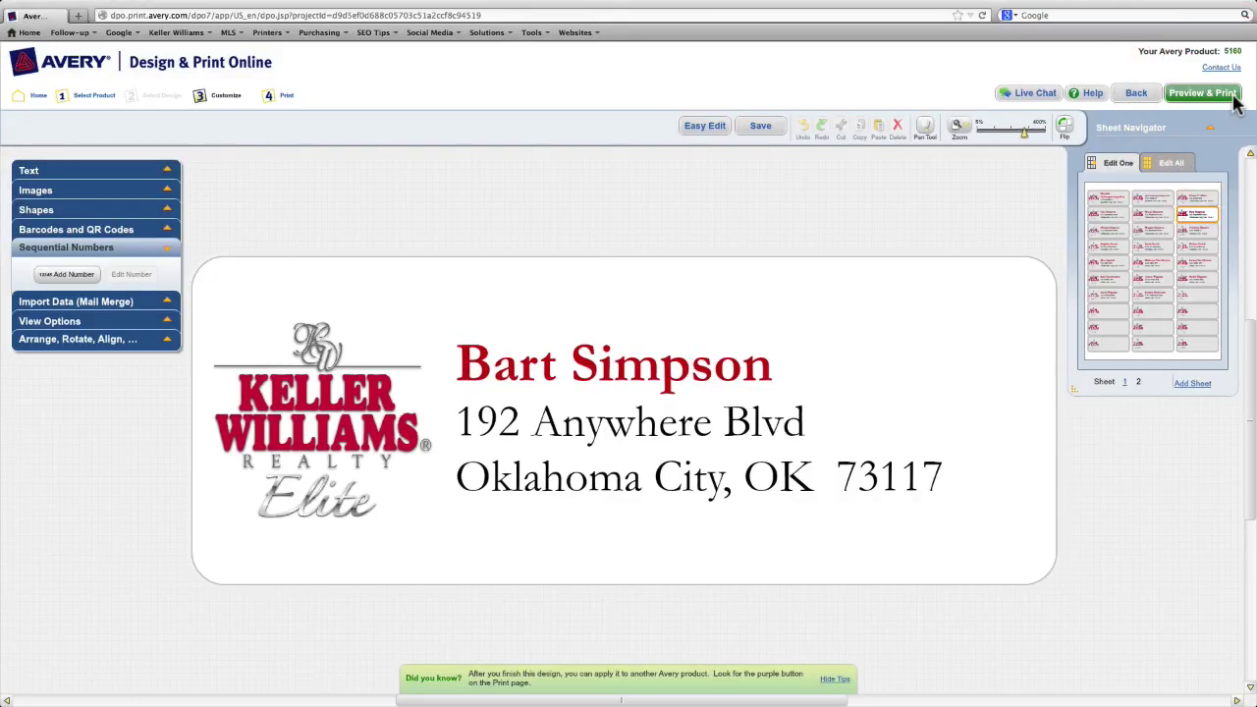
Open the print preview, check sheet 2, set Fill Down order, and choose Custom selection printing.
click(1227, 96)
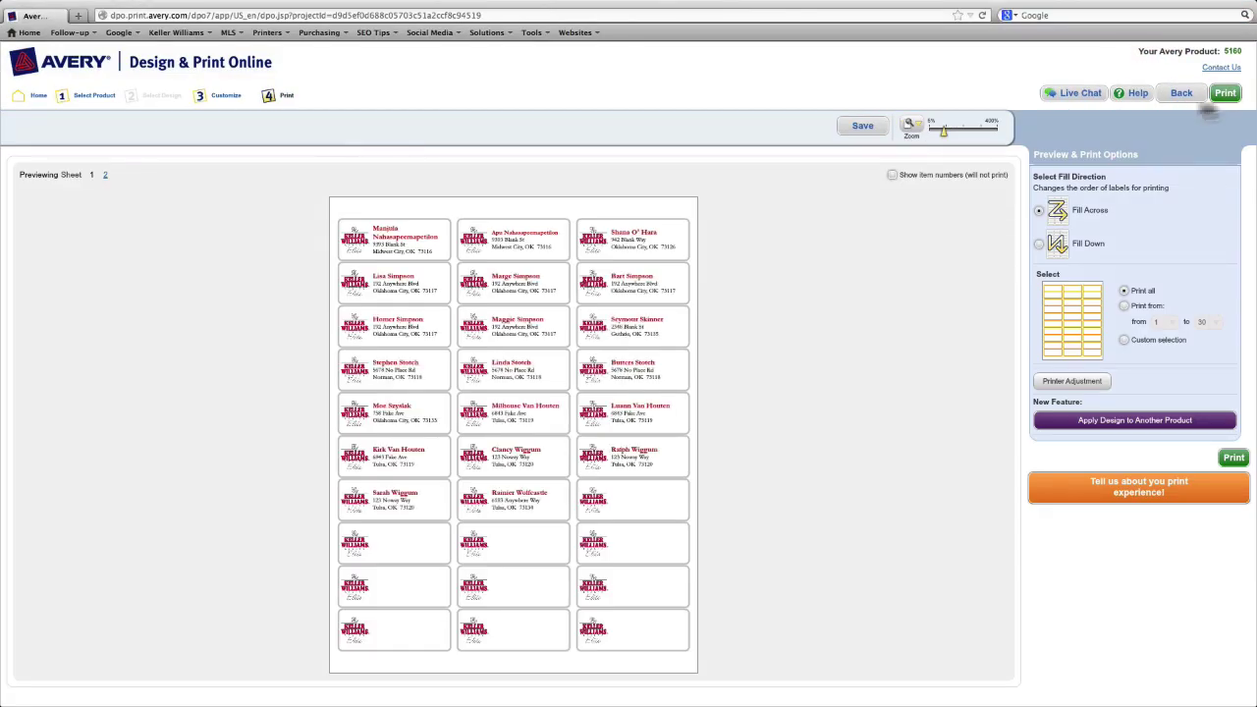
click(103, 177)
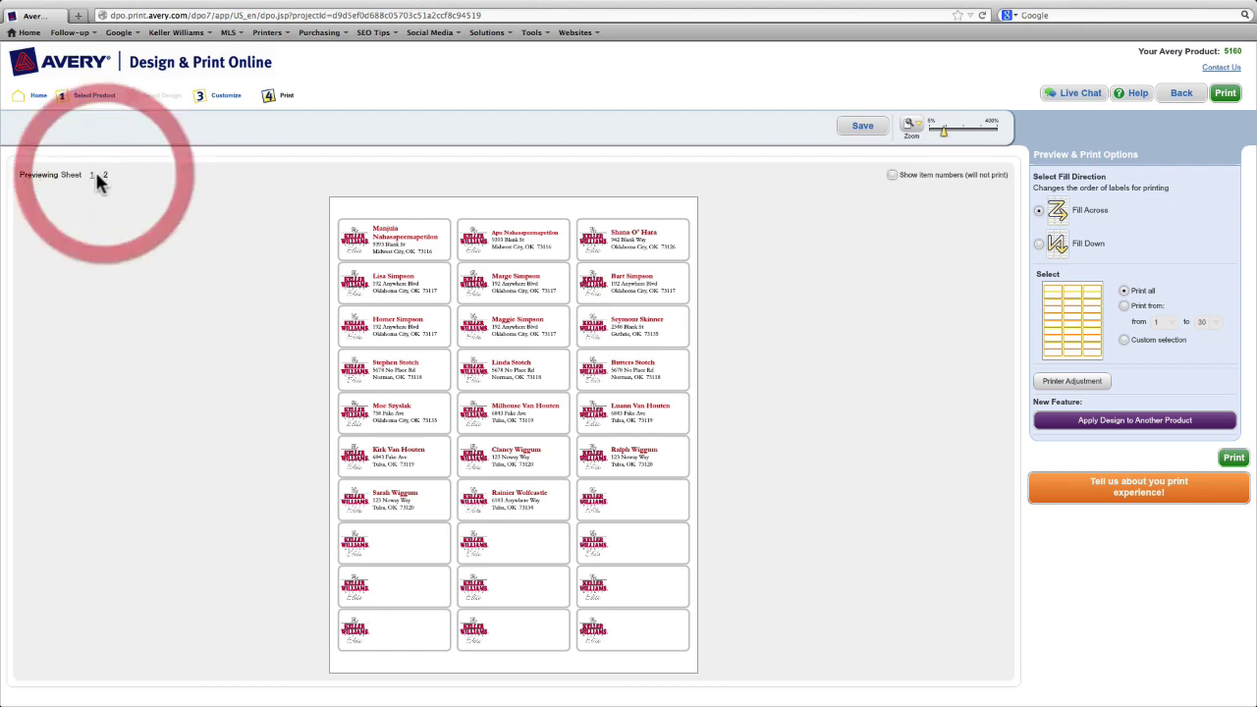
click(93, 178)
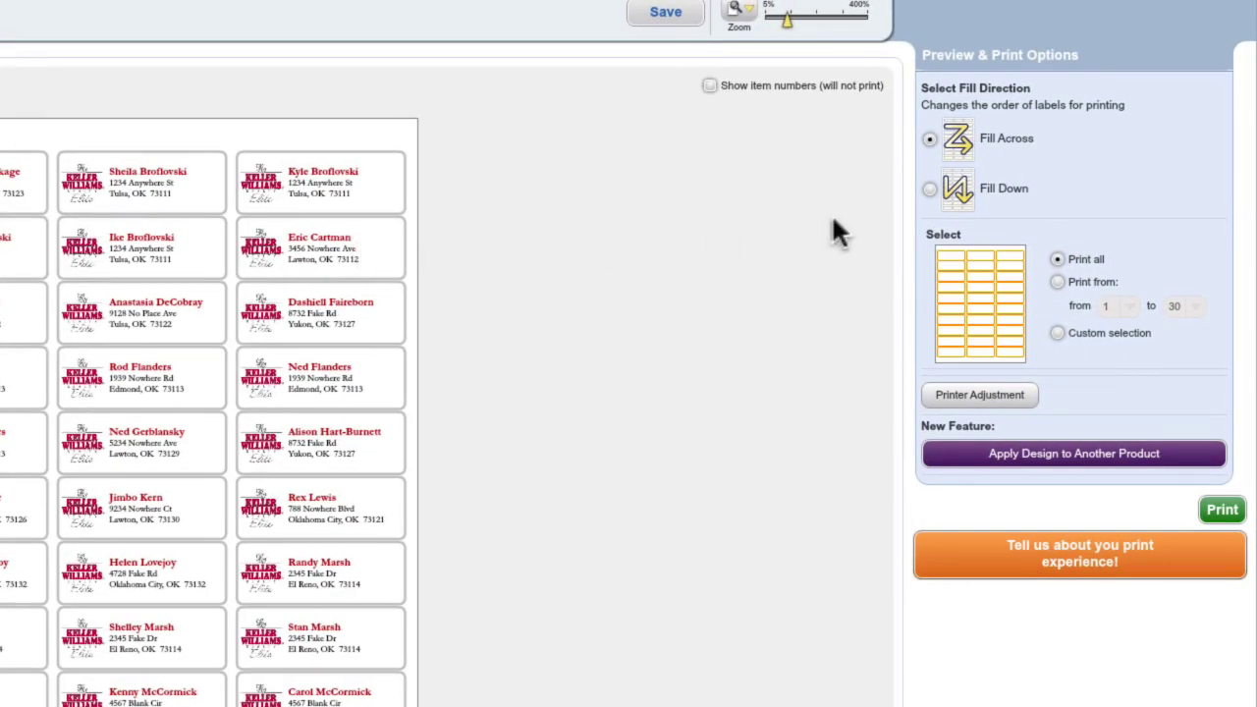
click(939, 189)
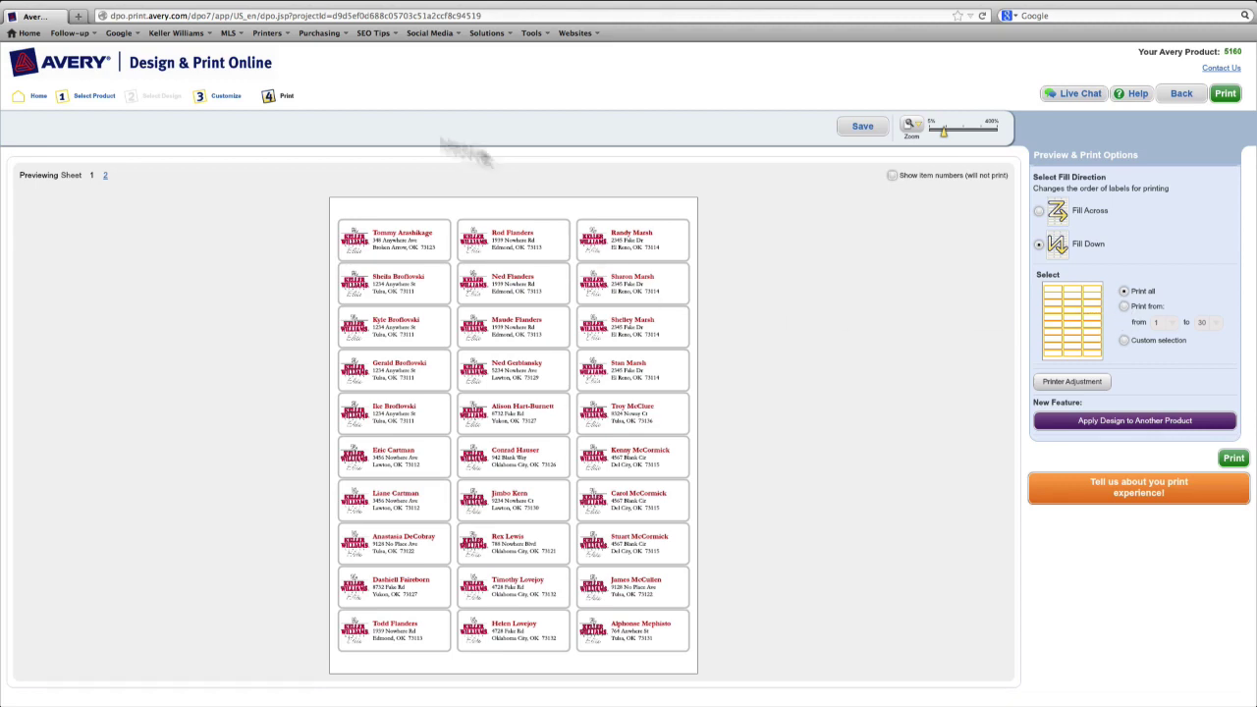
click(104, 178)
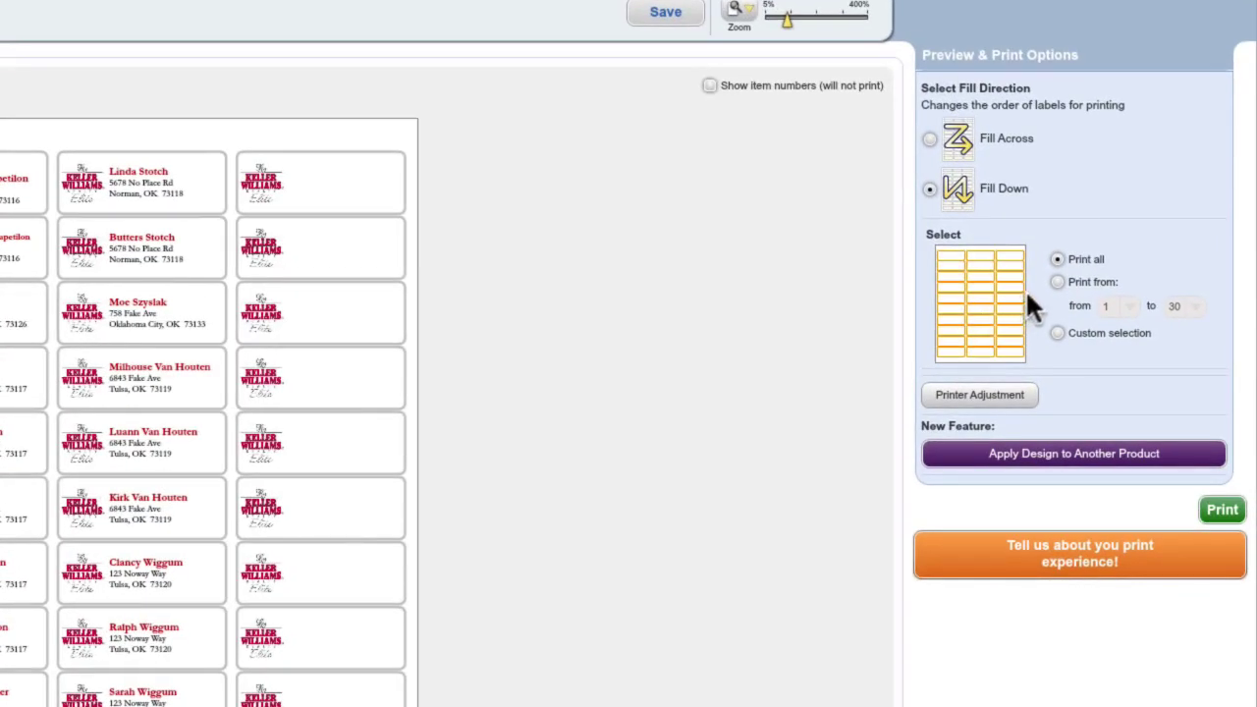
click(1056, 282)
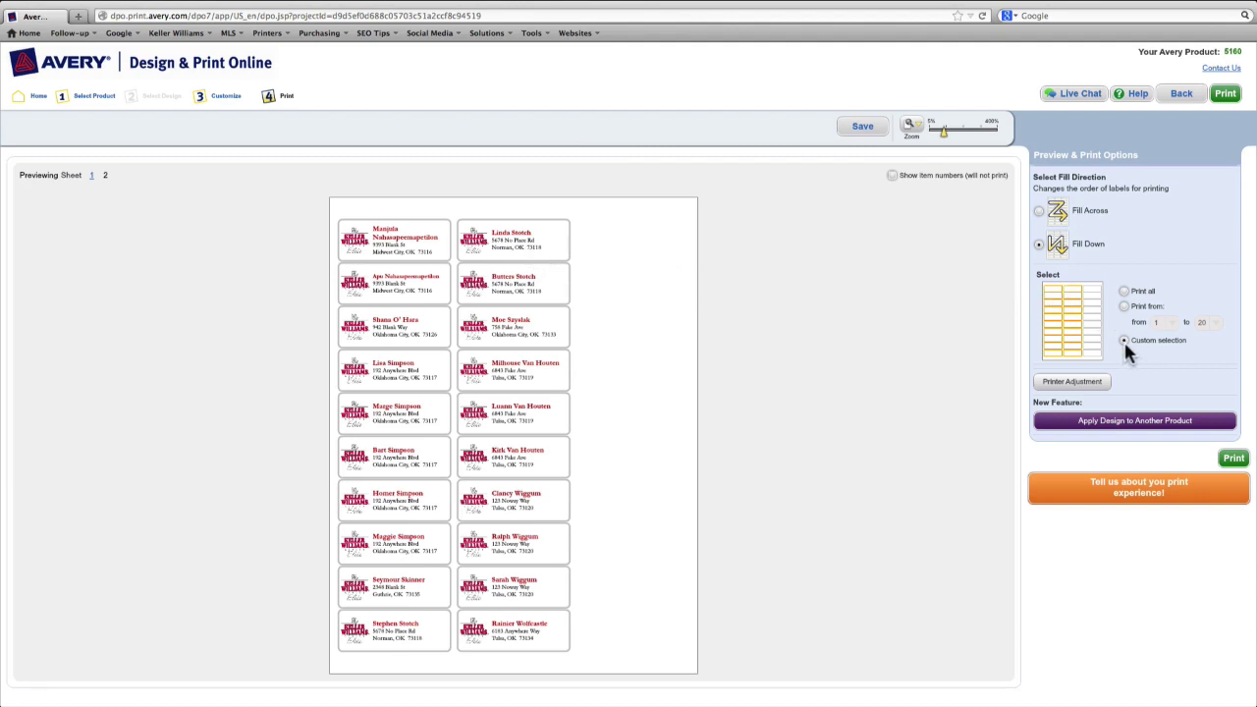
Exclude eight label positions from the print in the Select grid.
click(1072, 288)
click(1053, 296)
click(1072, 311)
click(1083, 337)
click(1055, 316)
click(1081, 356)
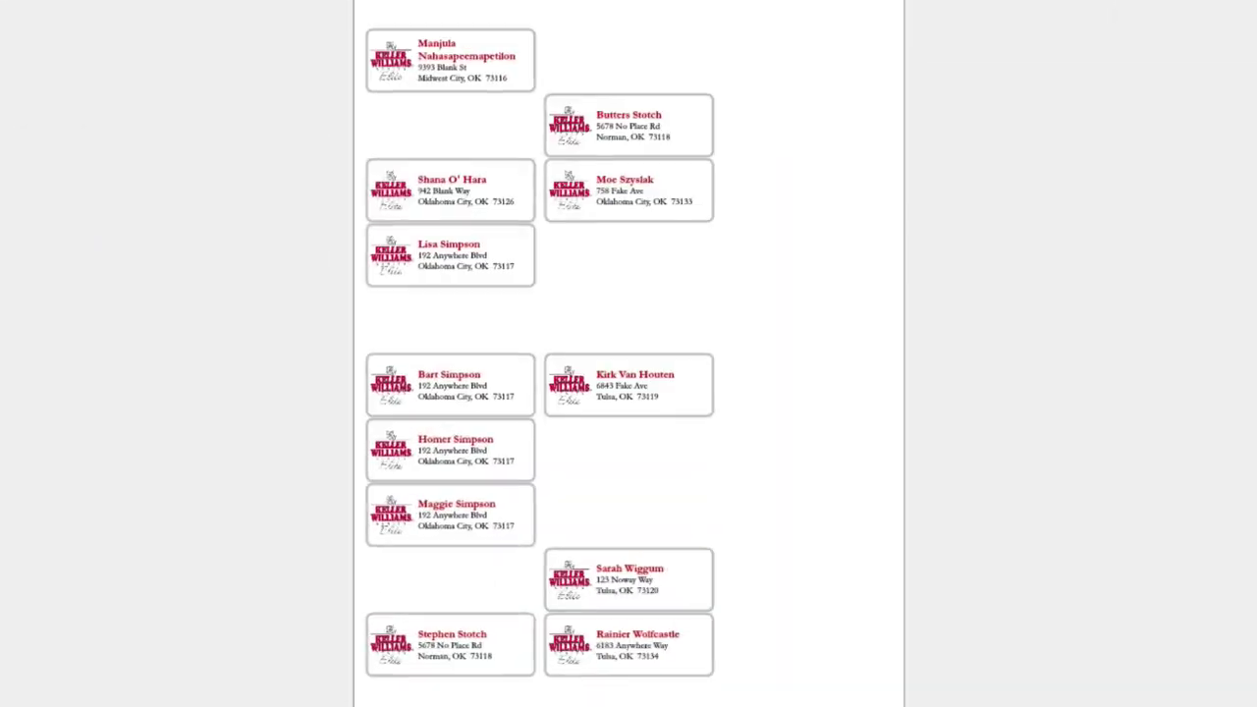
click(1054, 258)
click(1054, 334)
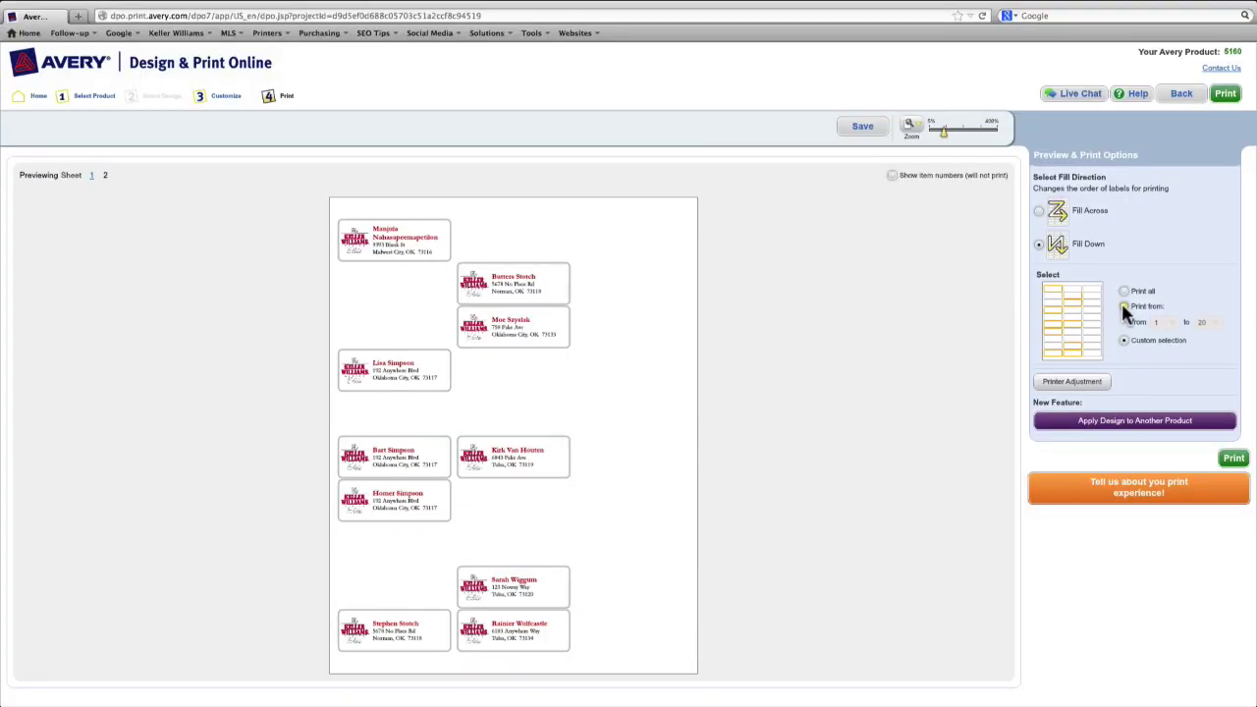
Switch to printing a numbered label range starting from 1 and open the end-number list.
click(1124, 307)
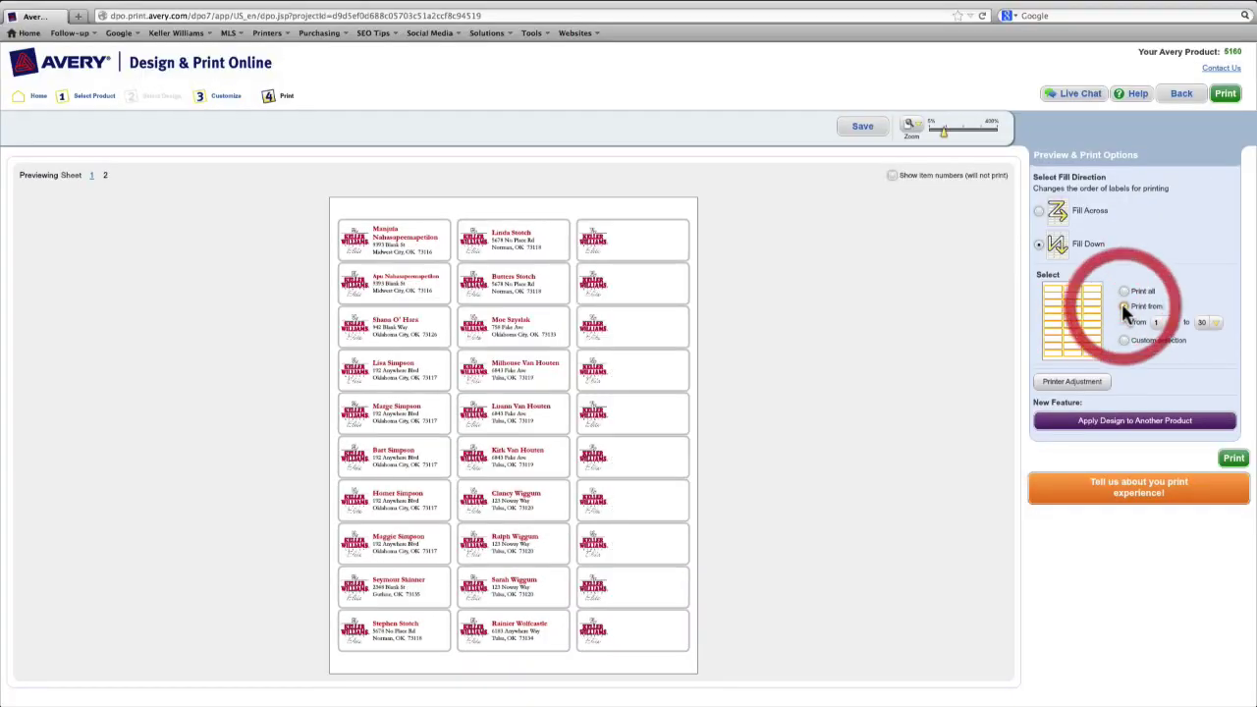
click(1215, 323)
scroll(1211, 358, up, 1)
scroll(1177, 398, up, 2)
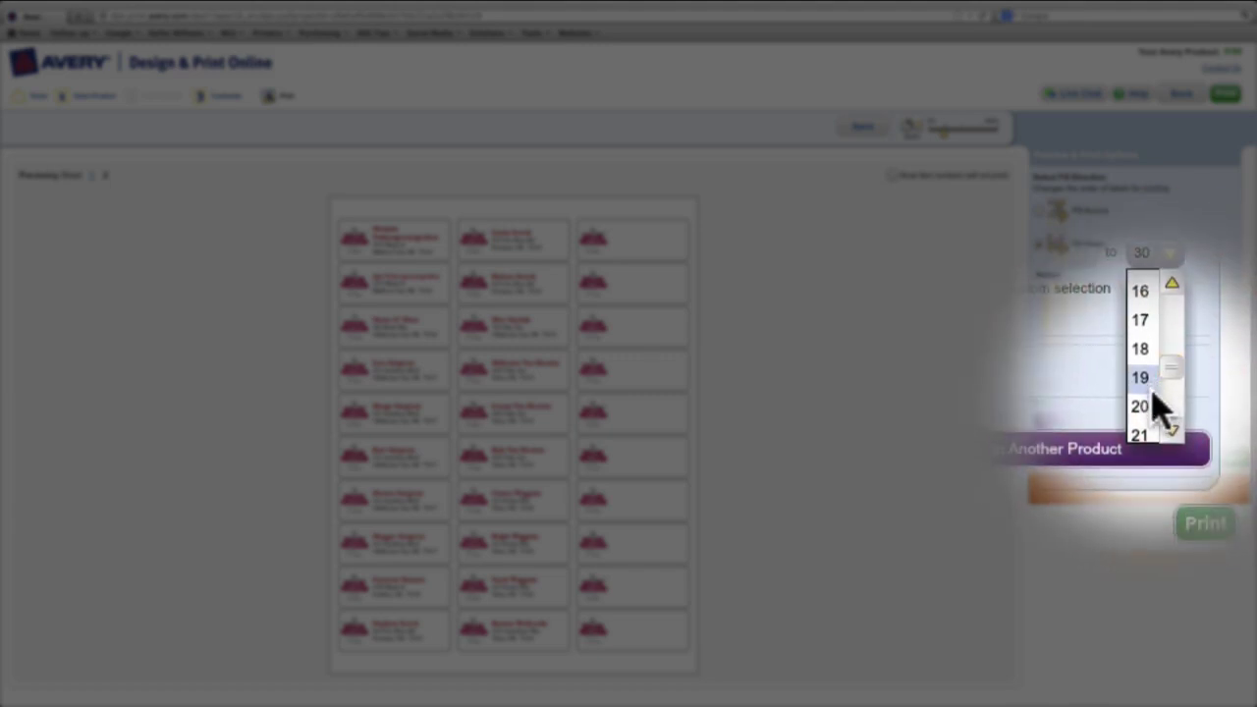
End the print range at label 20 and try the printer adjustment shift directions.
click(1153, 403)
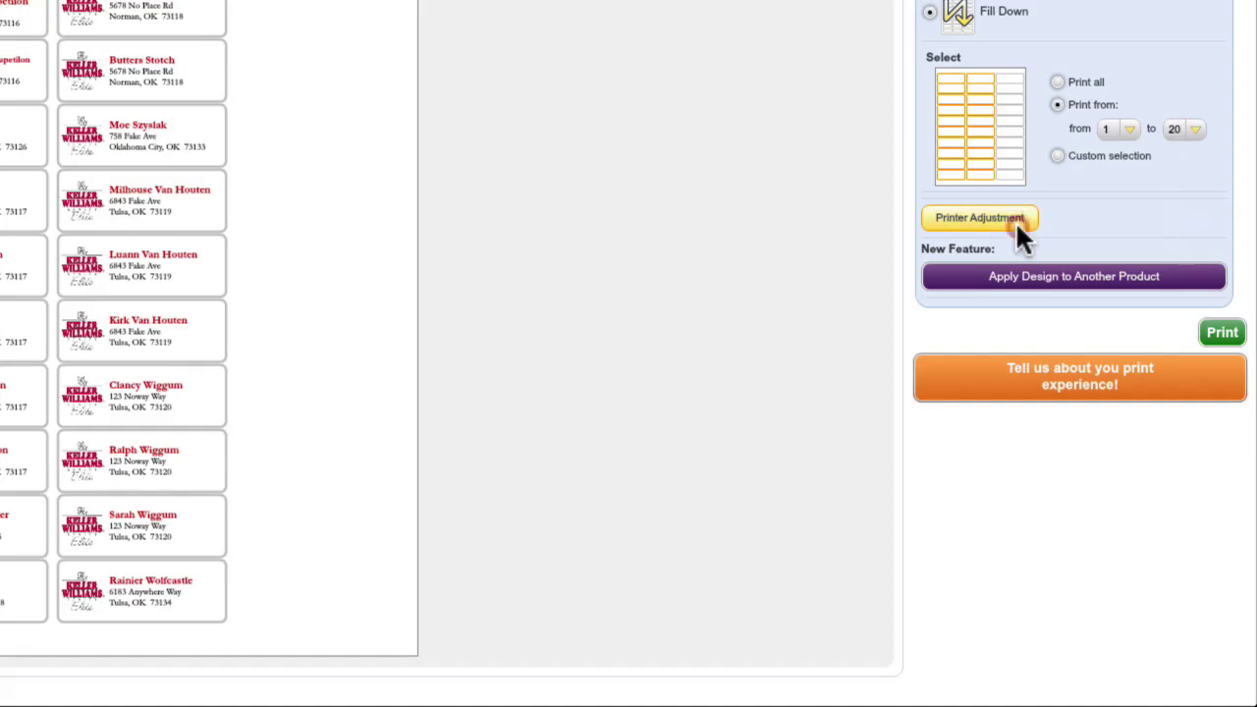
click(1015, 221)
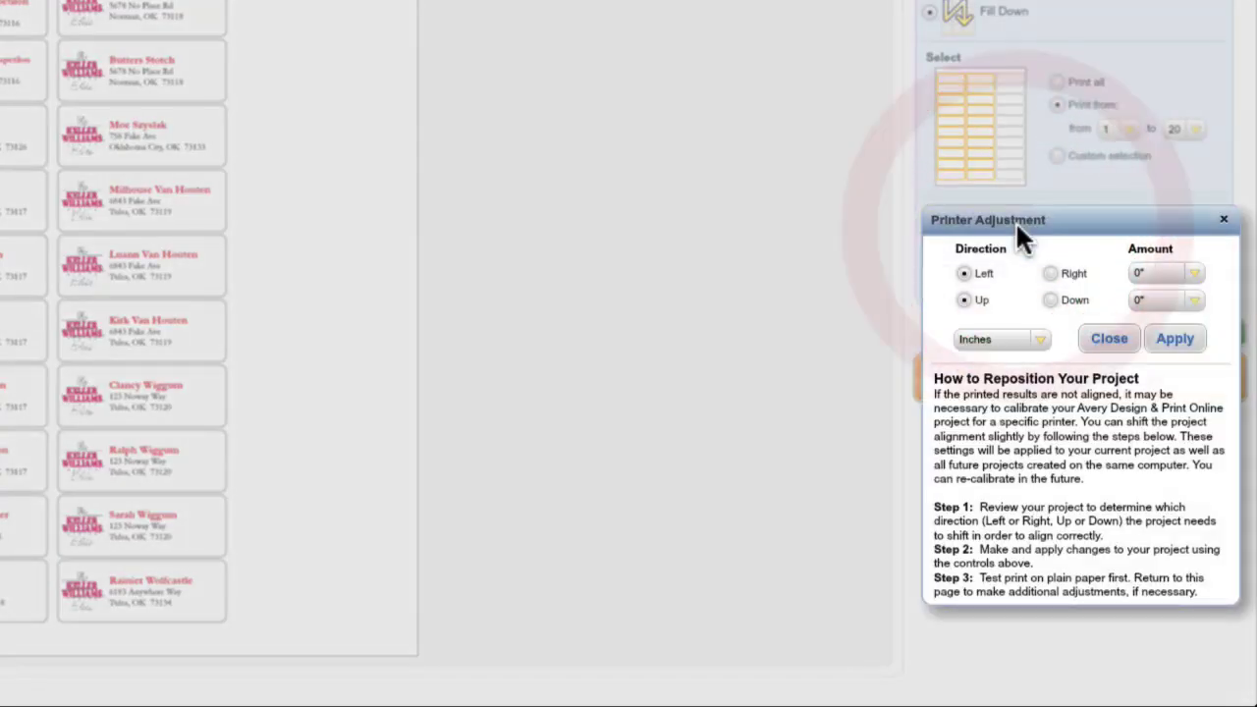
click(1050, 273)
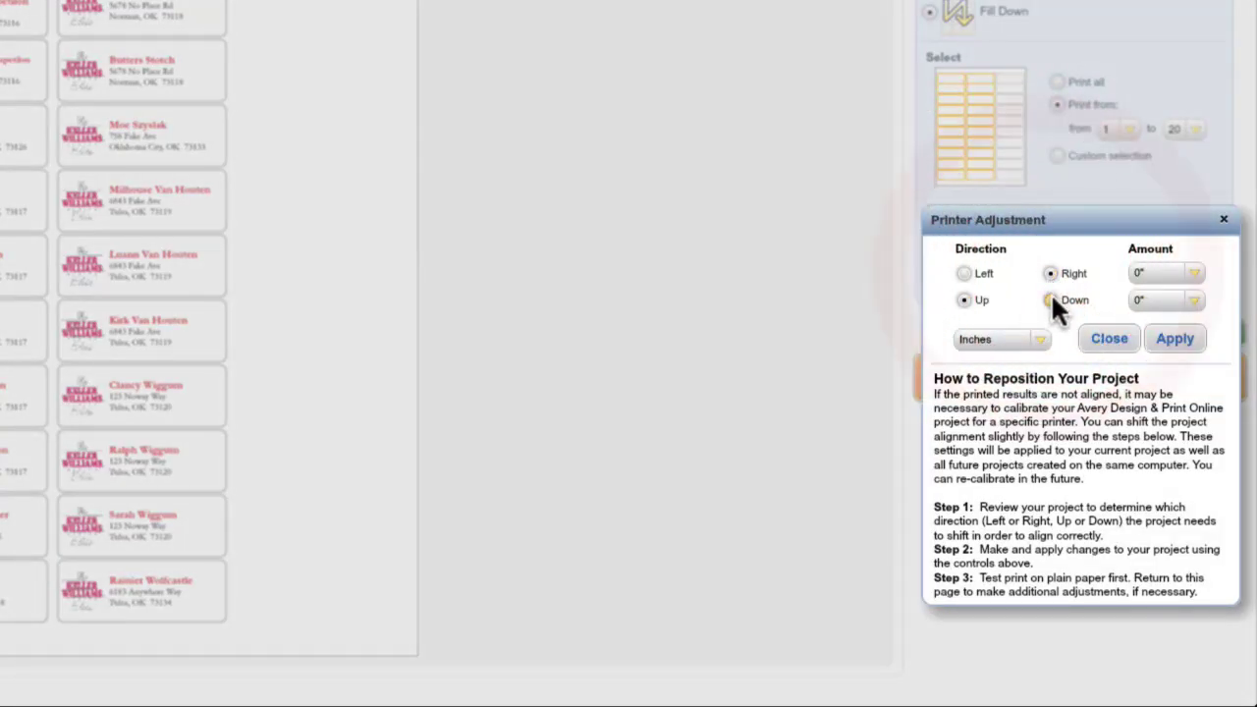
click(1052, 300)
click(965, 273)
click(964, 300)
Set printer shifts of 1/32 inch horizontally and 1/8 inch vertically, check units, and close.
click(1192, 274)
click(1145, 315)
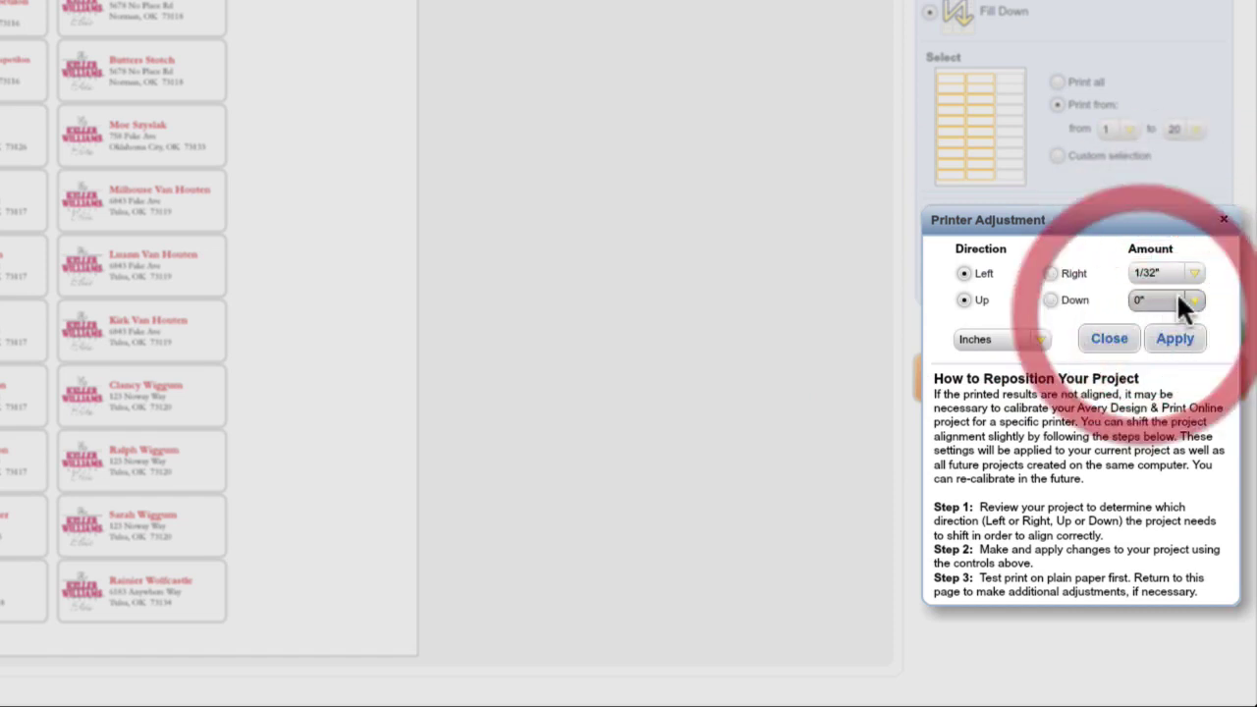
click(1191, 300)
click(1160, 403)
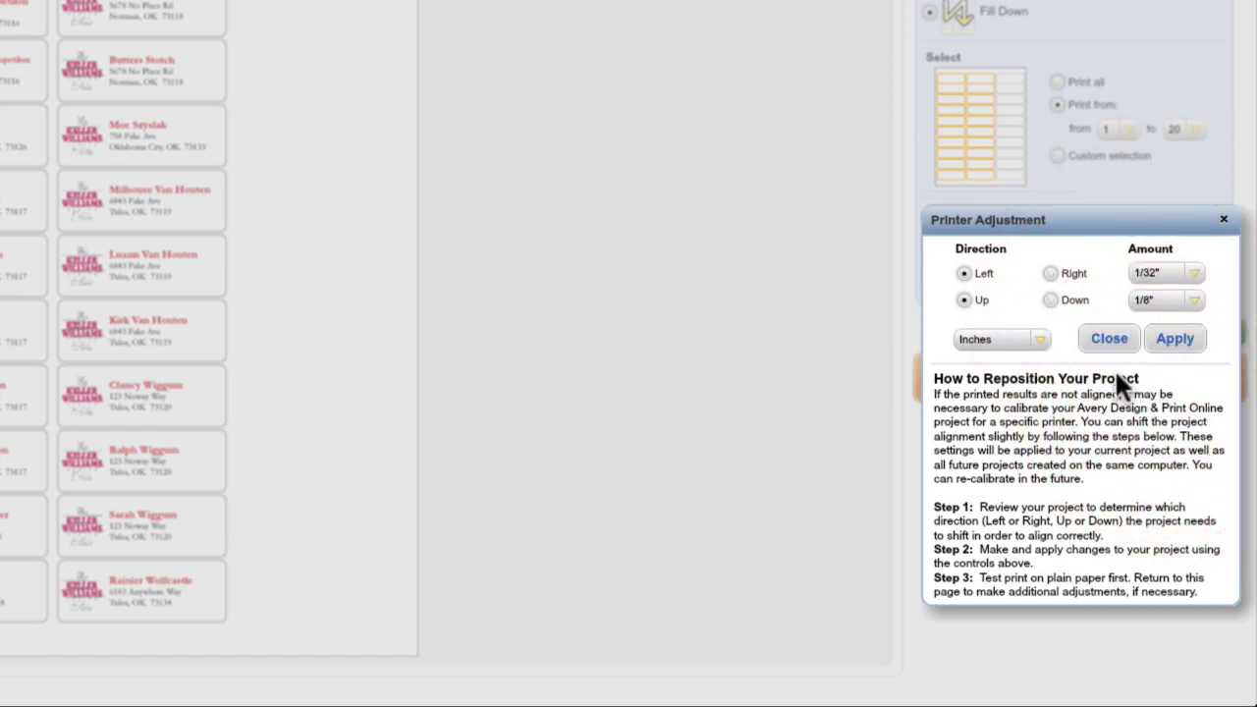
click(1037, 339)
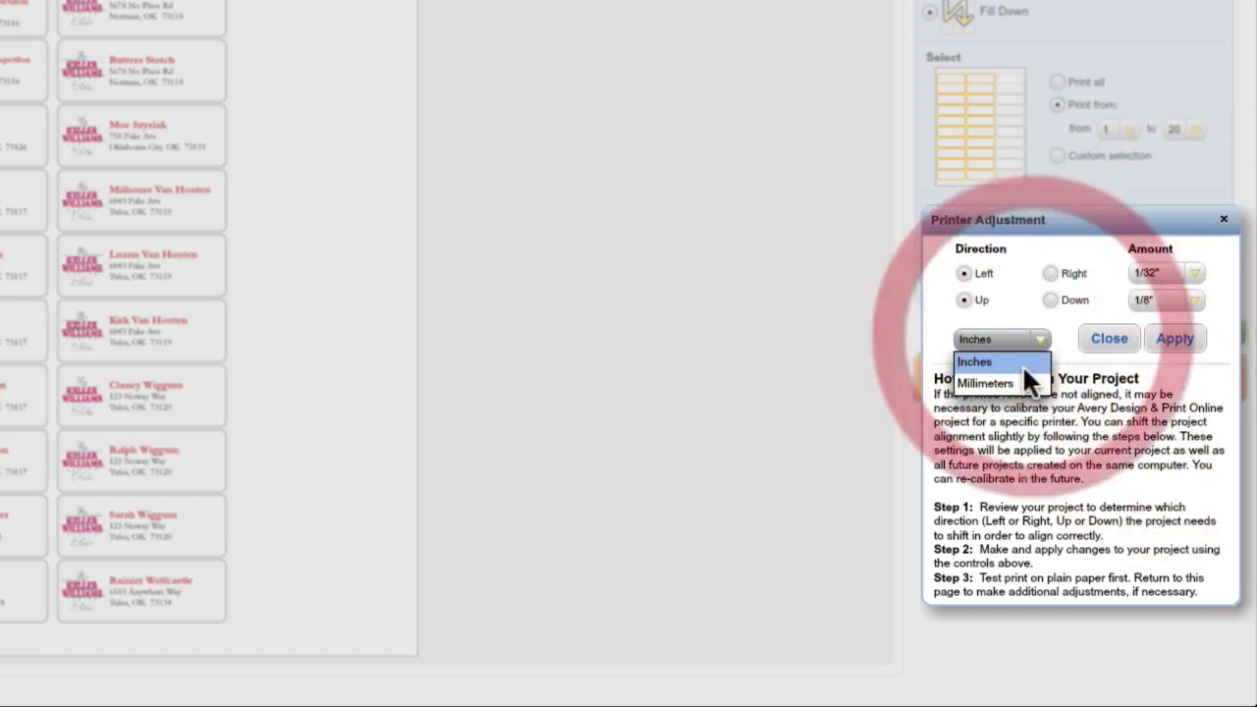
click(1096, 336)
click(1109, 338)
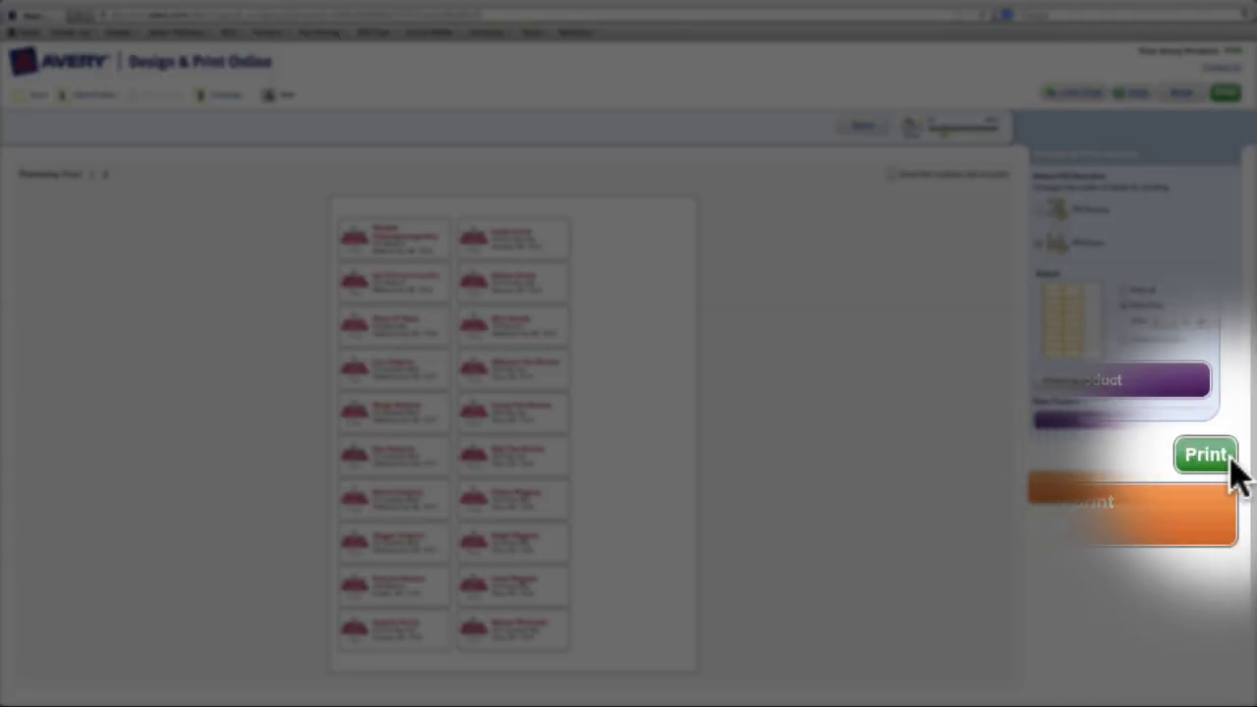
Print the address labels and open the generated preview.pdf in a new tab.
click(1234, 457)
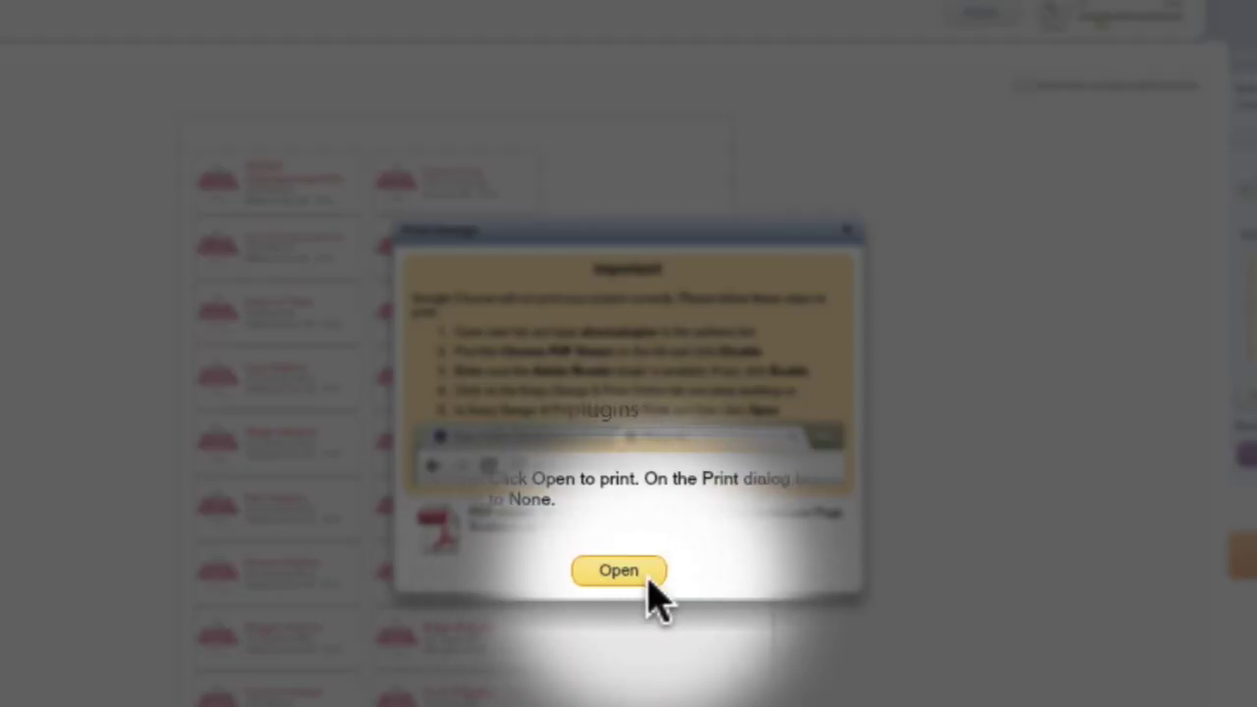
click(649, 578)
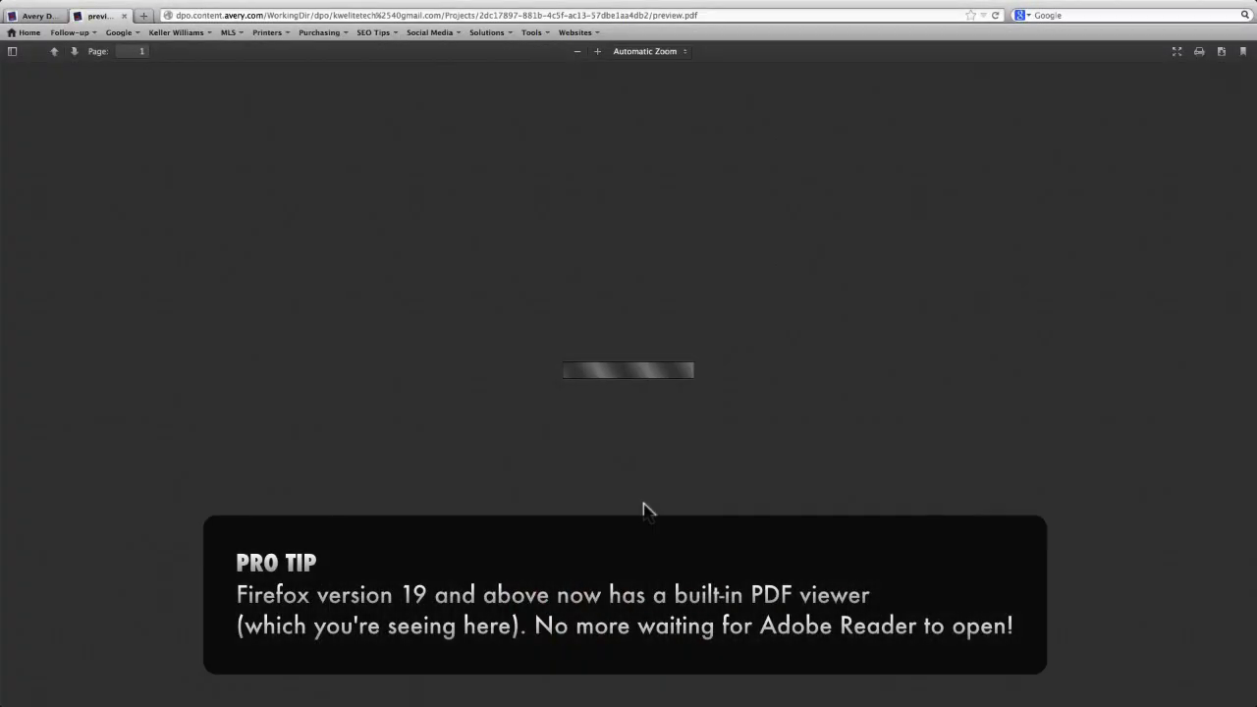
Review the 2-page label PDF, then download and save preview.pdf to the Desktop.
scroll(682, 423, down, 3)
scroll(682, 423, down, 10)
scroll(682, 425, up, 15)
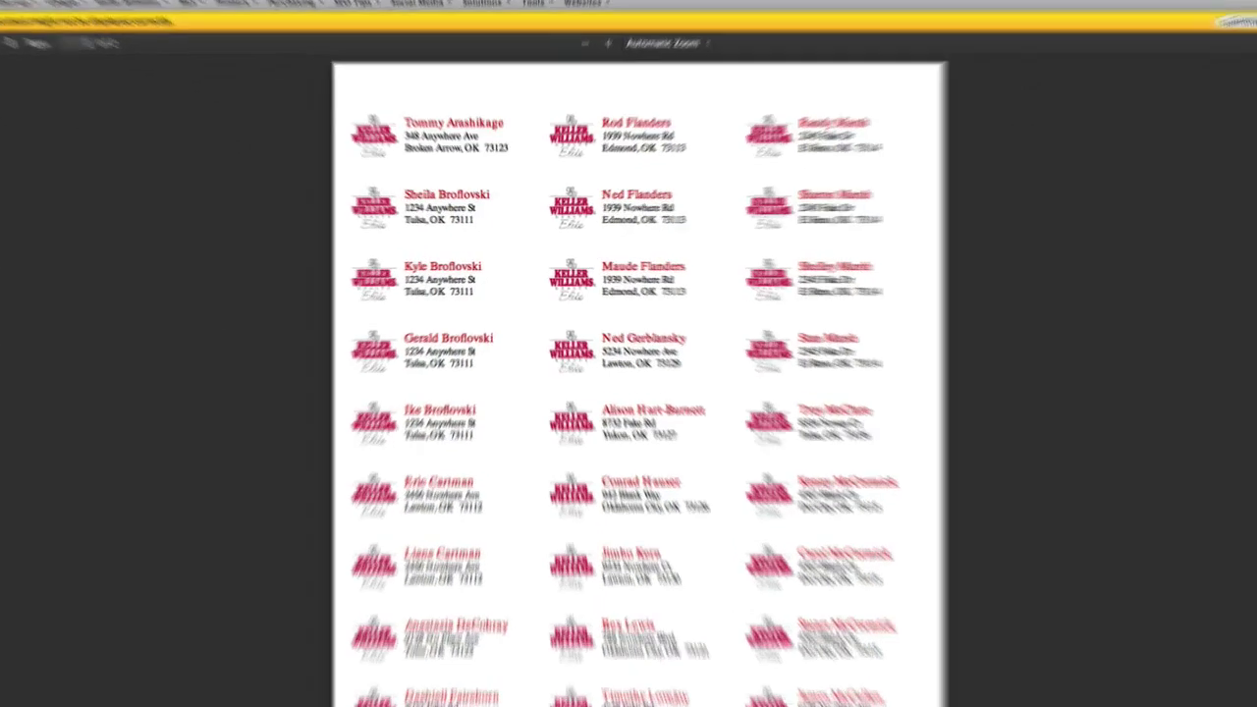
click(1181, 122)
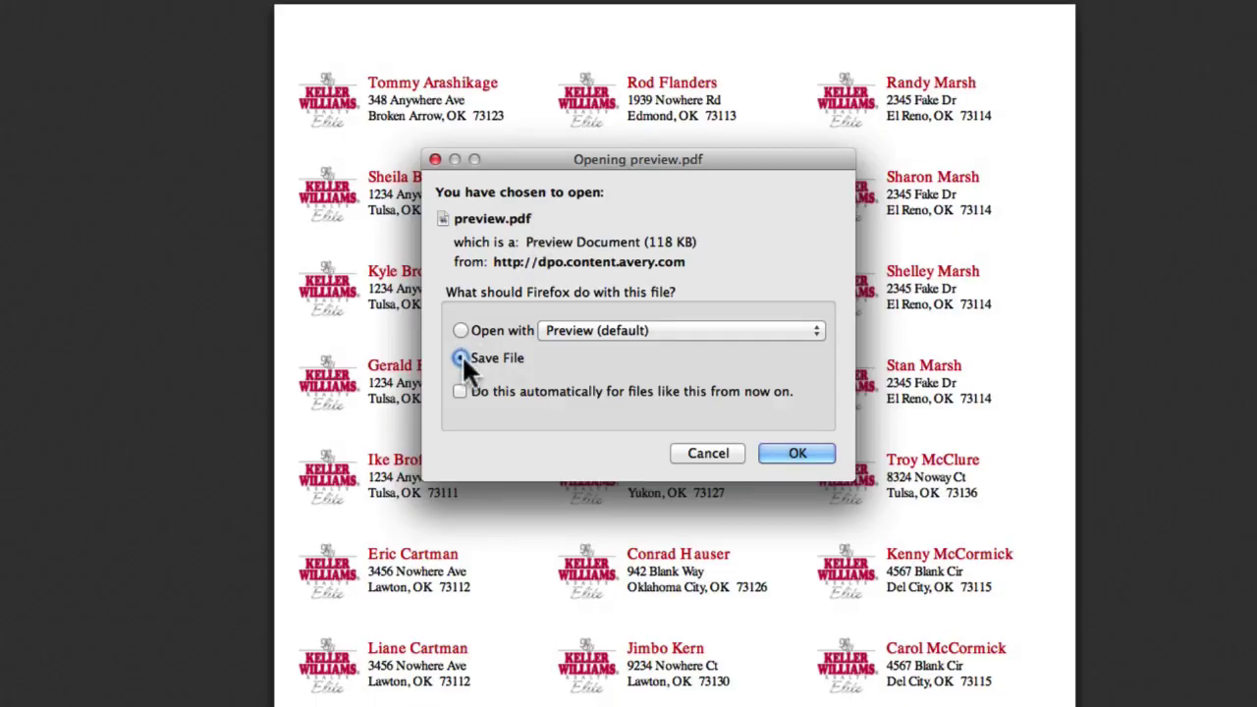
click(462, 359)
click(781, 453)
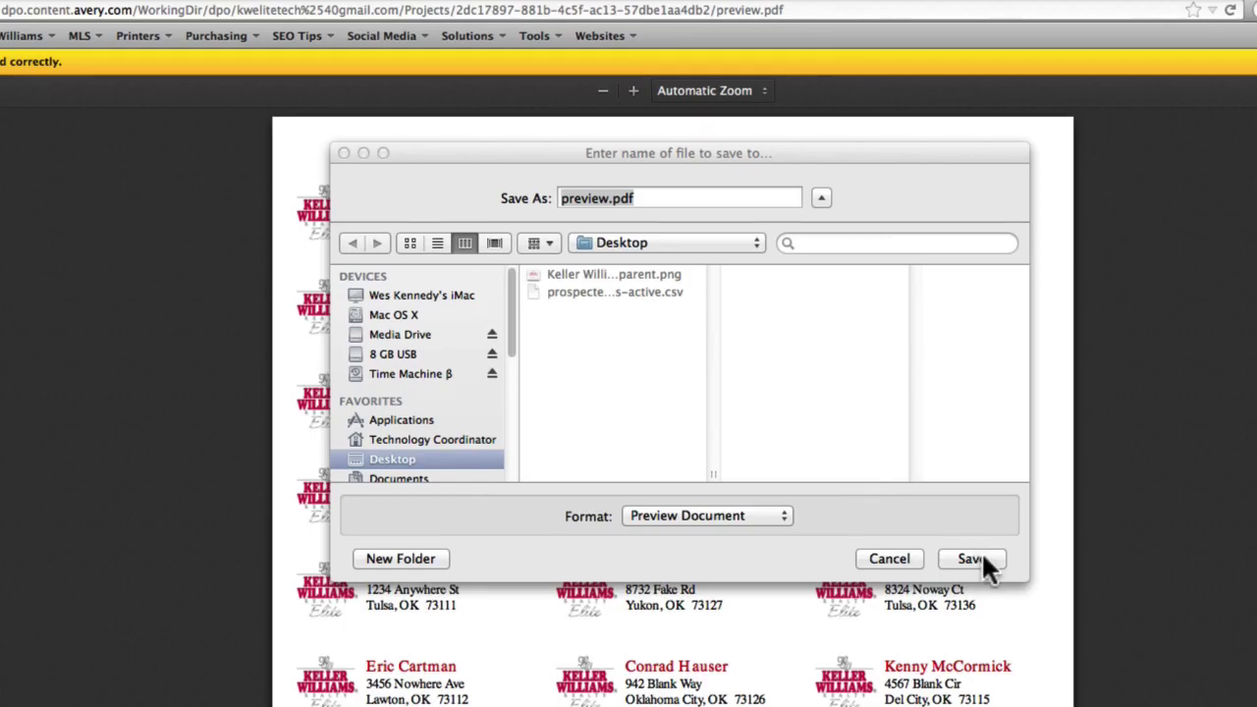
click(973, 559)
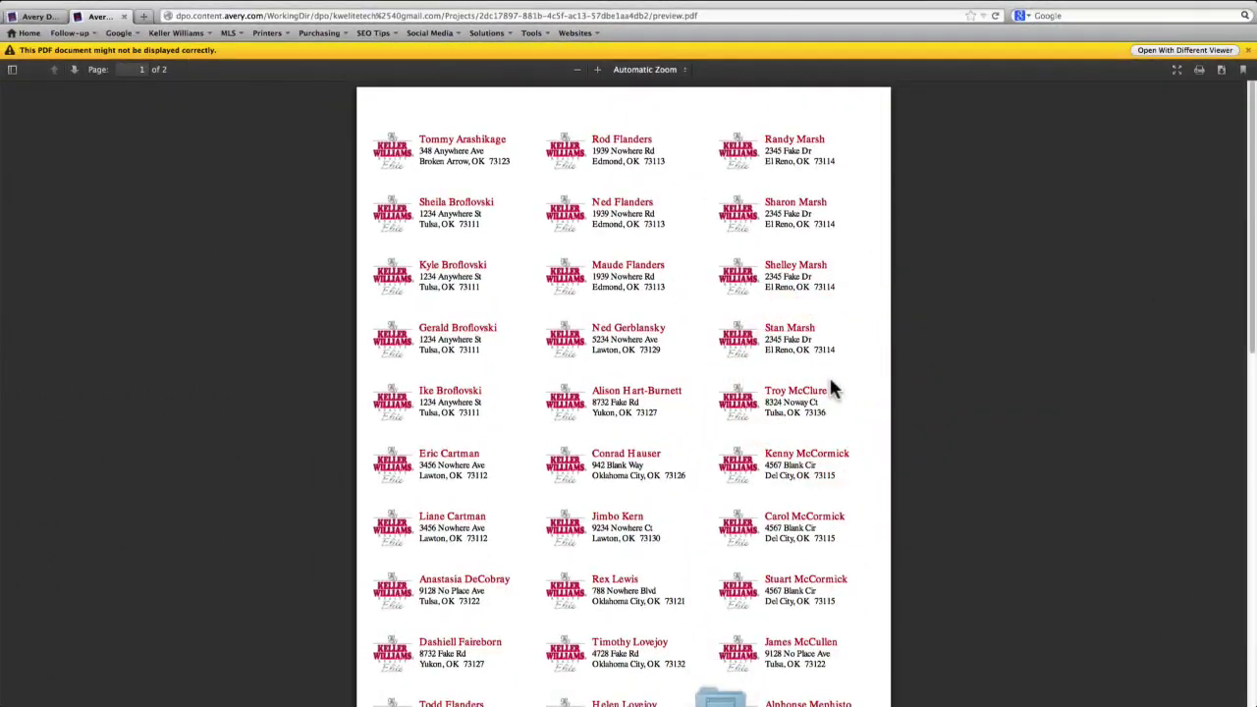
Switch to the Desktop and Quick Look preview.pdf to check its 2-page label sheets.
middle_click(968, 535)
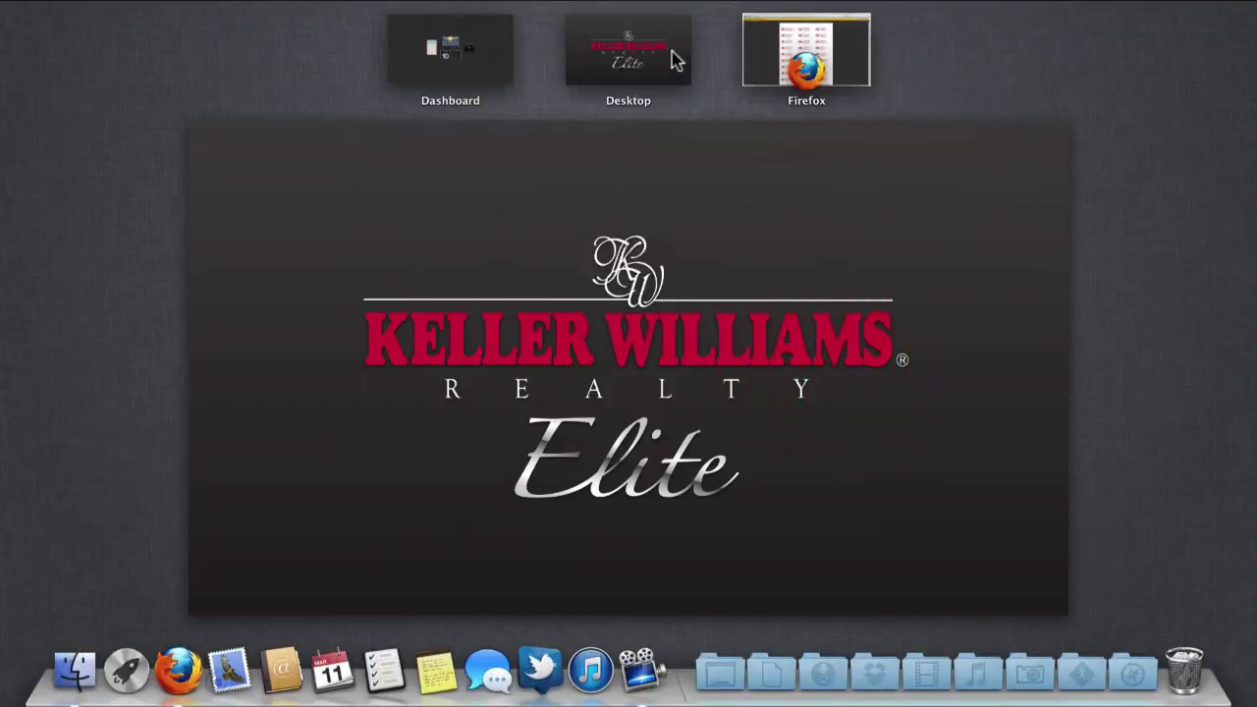
click(676, 61)
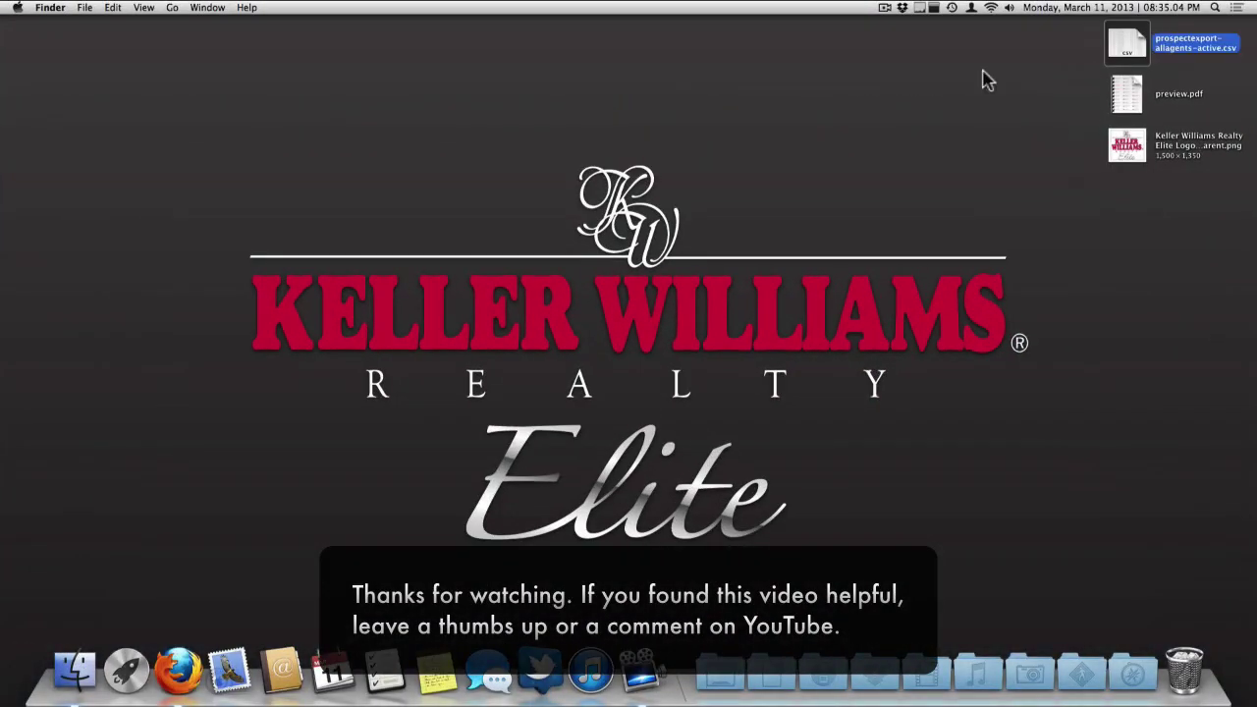
click(1120, 93)
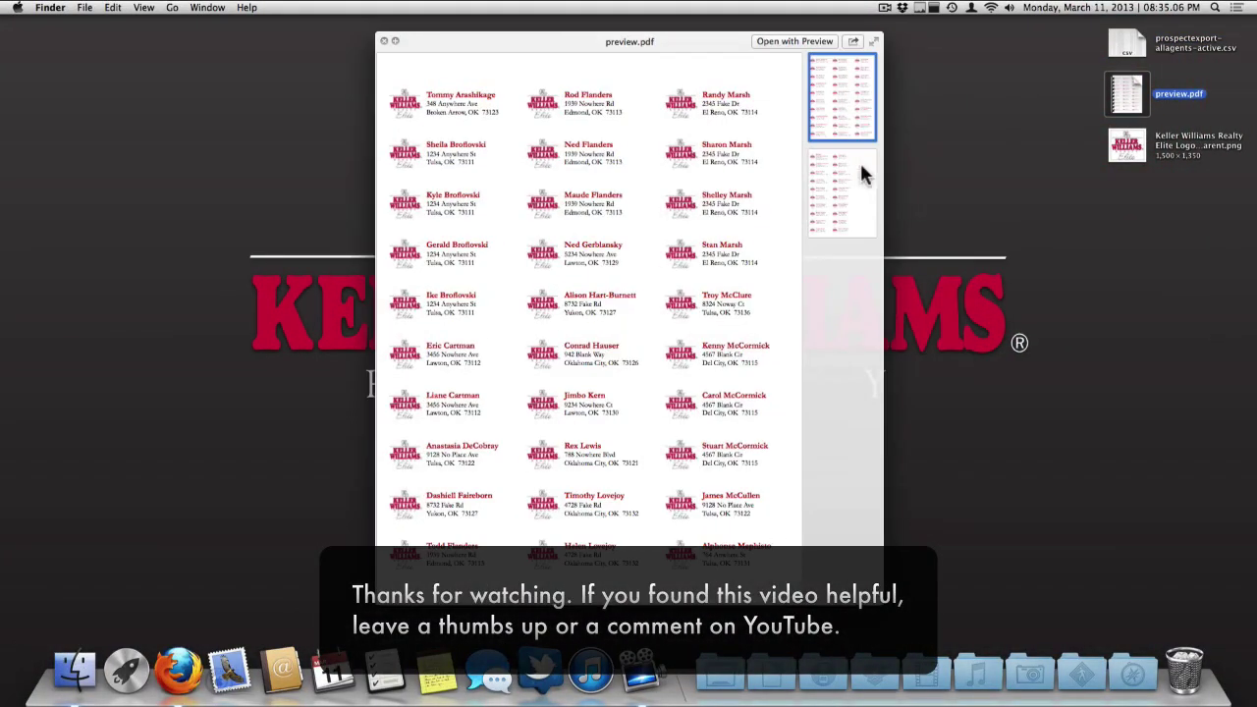